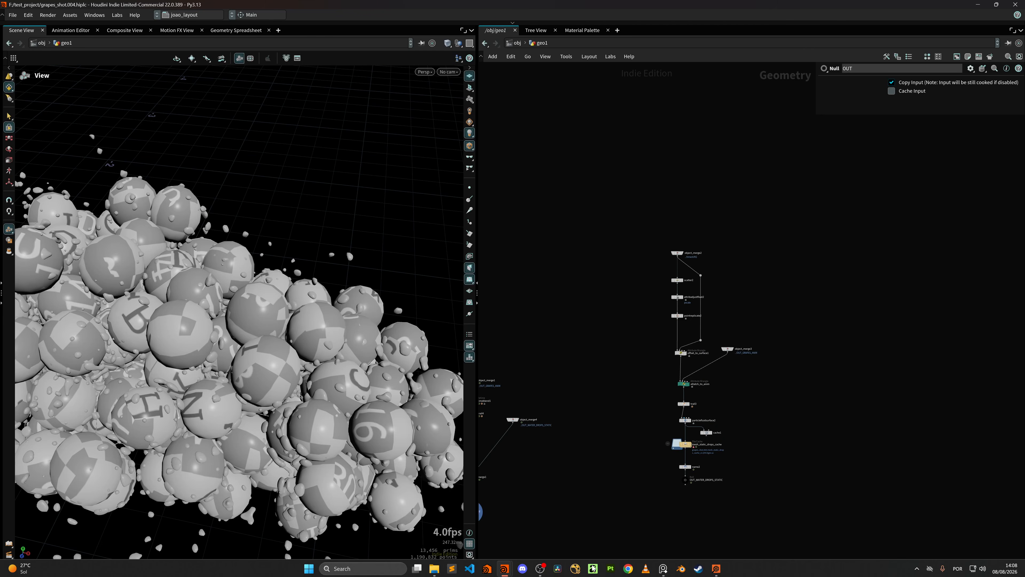
- Display the object_merge2 node that brings in the grapes, and copy it
mouse_move(219, 408)
mouse_down()
mouse_move(193, 404)
mouse_move(226, 395)
mouse_up()
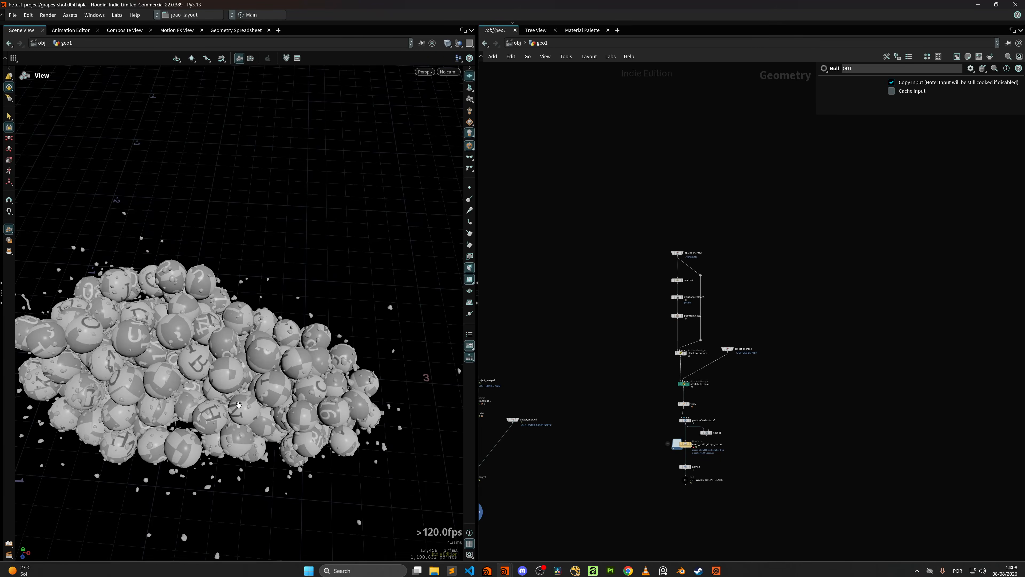
drag(296, 443, 347, 369)
scroll(305, 379, up, 5)
middle_drag(817, 384, 691, 347)
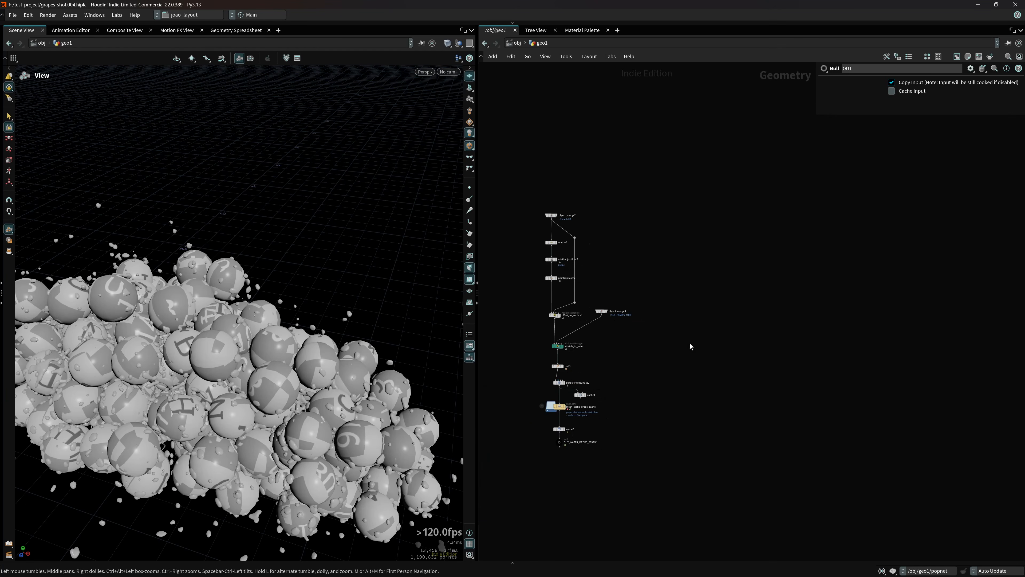
click(551, 215)
click(557, 215)
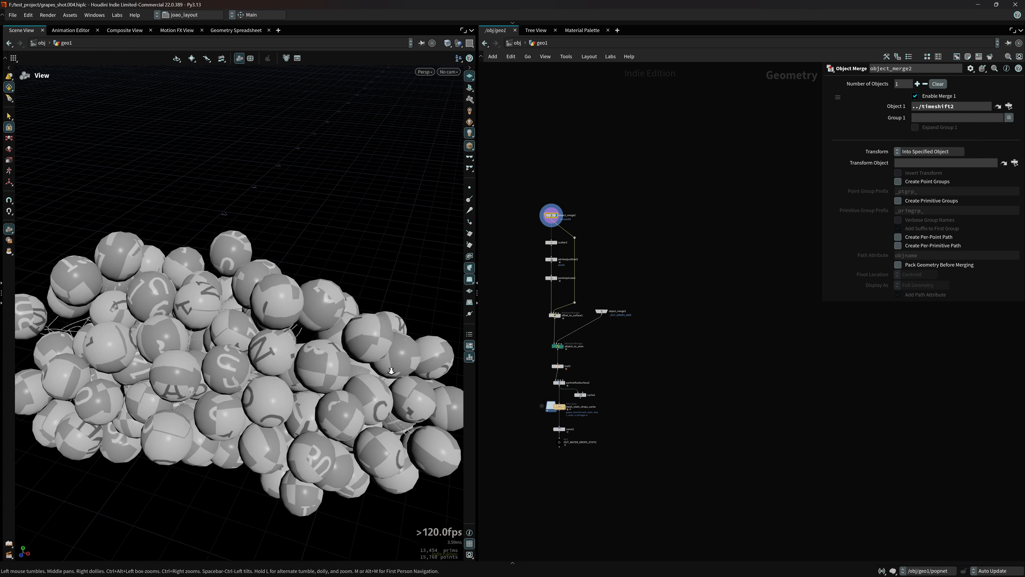
scroll(398, 359, down, 3)
drag(397, 359, 451, 295)
key(ctrl+c)
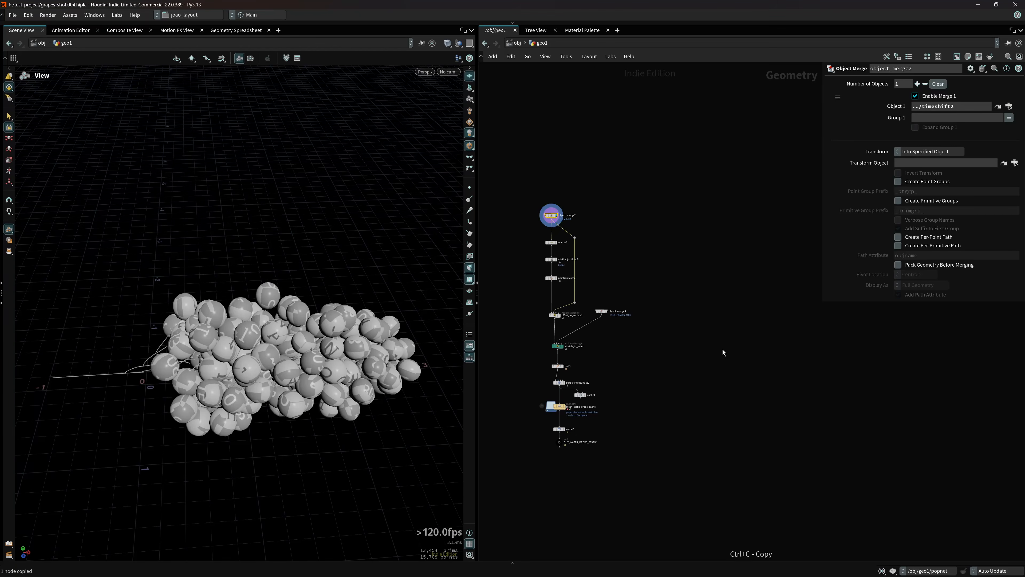
- Add a COP Network node in the empty area beside the droplet chain and go inside it
middle_drag(722, 349, 660, 324)
key(Tab)
text(copn)
key(Return)
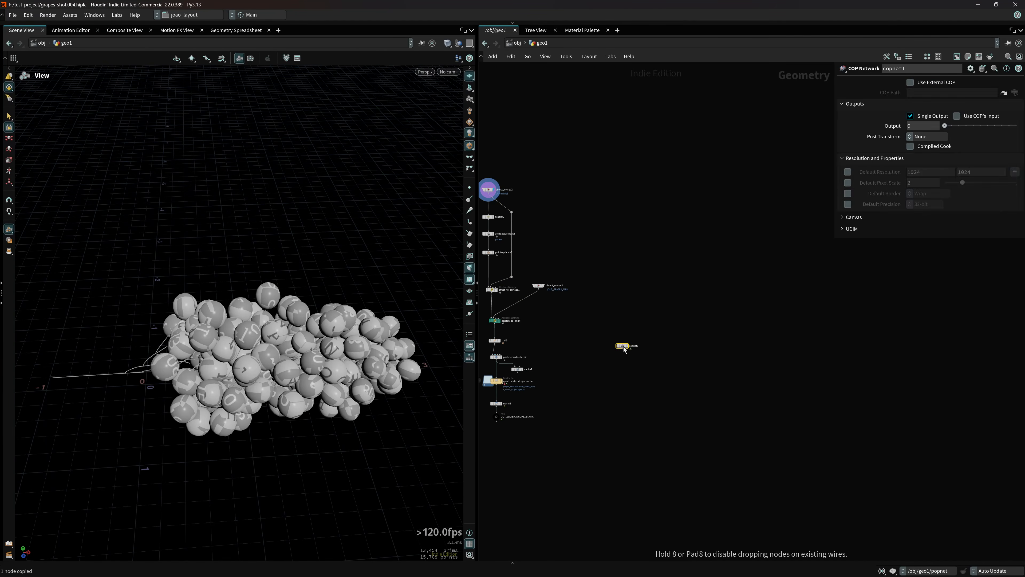
double_click(623, 345)
- Add a SOP Import node that reads the external SOP /obj/geo1/object_merge2
key(Tab)
text(sop)
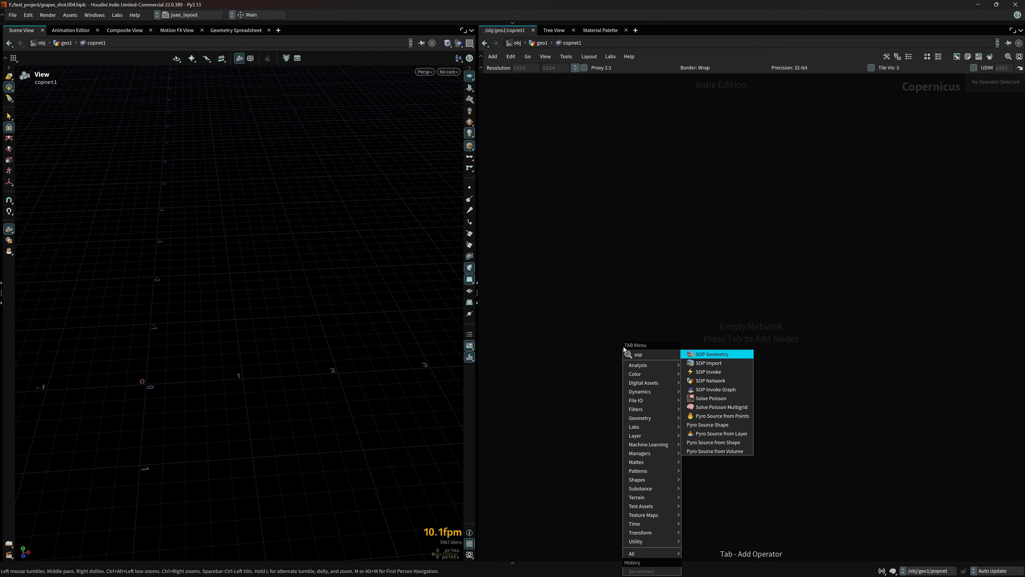
text(oi)
key(Return)
key(BackSpace)
text(sopi)
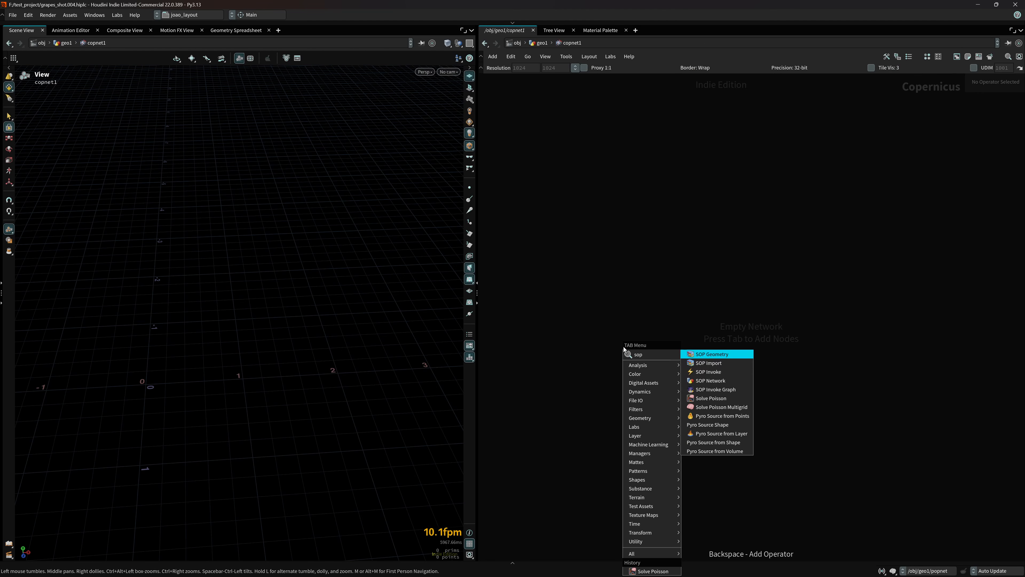
key(Return)
click(623, 346)
key(ctrl+v)
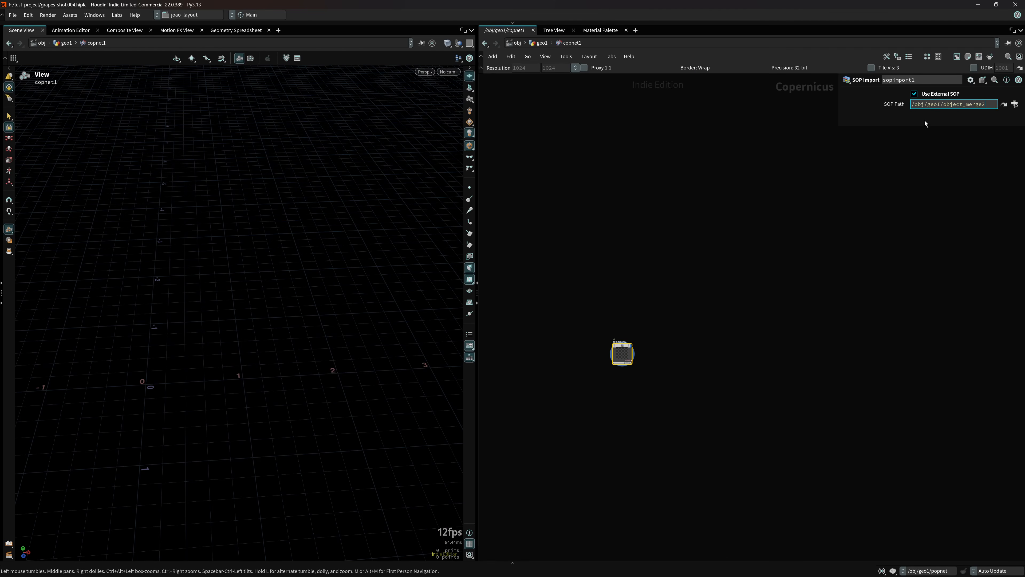
key(Return)
- Examine the imported grape geometry from several angles and distances
right_drag(328, 343, 319, 346)
middle_drag(319, 346, 295, 308)
right_drag(295, 308, 368, 283)
middle_drag(368, 283, 309, 332)
mouse_move(309, 332)
right_down()
mouse_move(291, 347)
mouse_move(318, 304)
mouse_move(303, 321)
right_up()
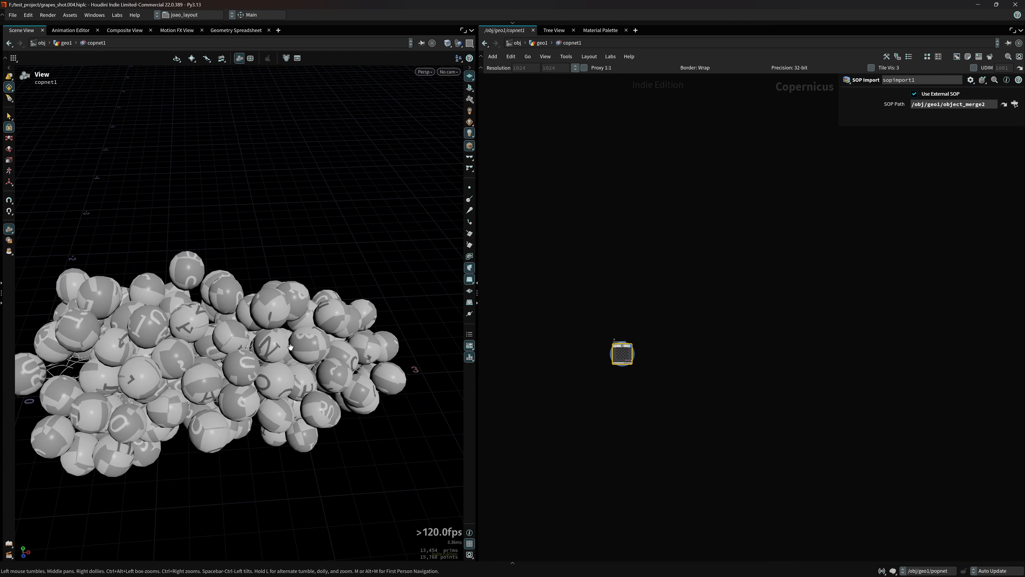
key(space+5)
middle_drag(303, 321, 308, 352)
key(space+1)
right_drag(301, 361, 293, 397)
drag(293, 397, 262, 378)
right_drag(262, 378, 301, 329)
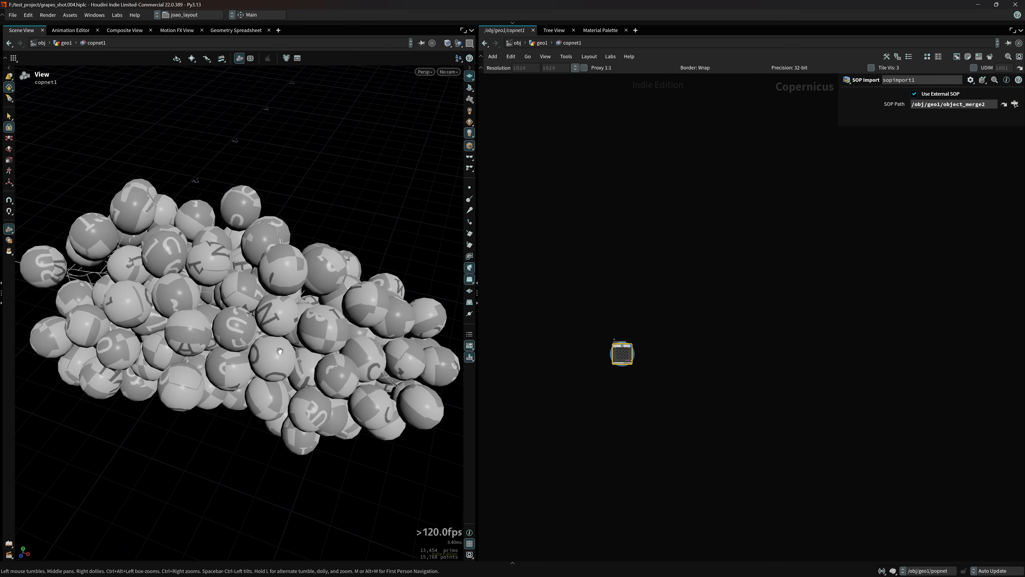
drag(301, 330, 323, 321)
- Add a Geometry to Adjacency node, feed it the SOP import's geometry and display it
middle_drag(695, 357, 593, 307)
scroll(570, 320, up, 4)
scroll(581, 313, up, 3)
middle_drag(574, 343, 651, 273)
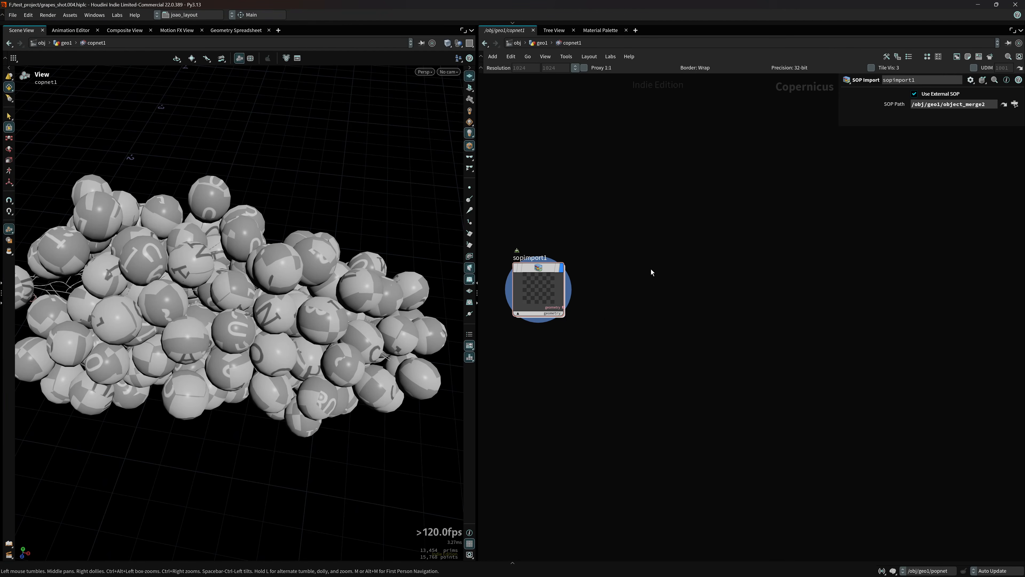
key(Tab)
text(adj)
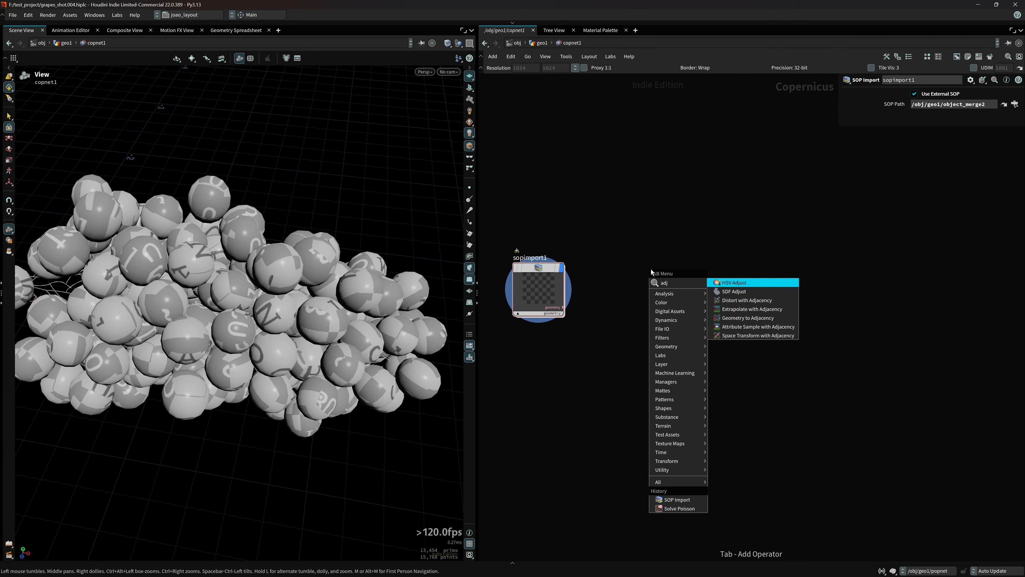
key(Down)
key(Down)
key(Down)
key(Down)
key(Return)
click(651, 269)
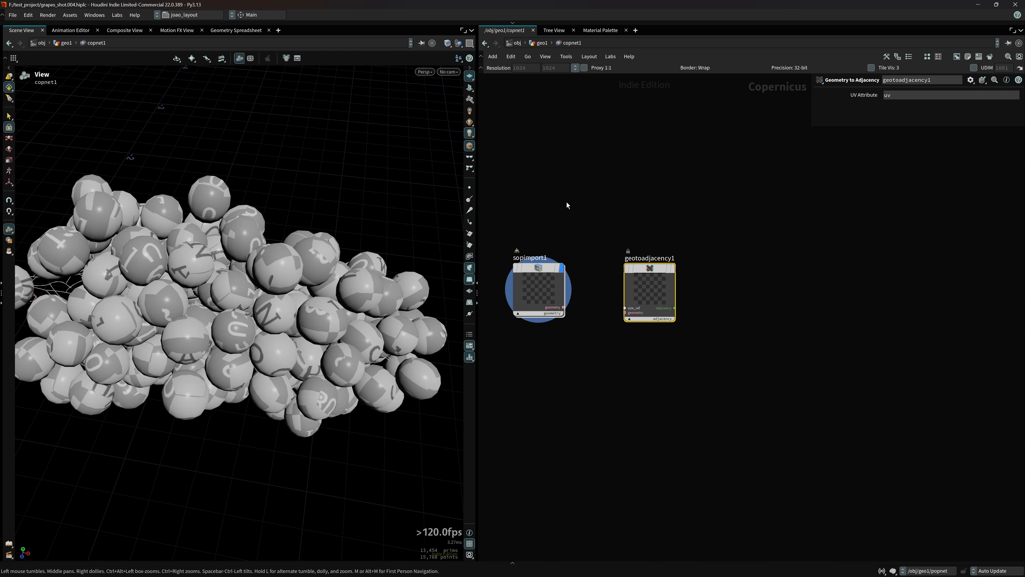
drag(564, 308, 625, 312)
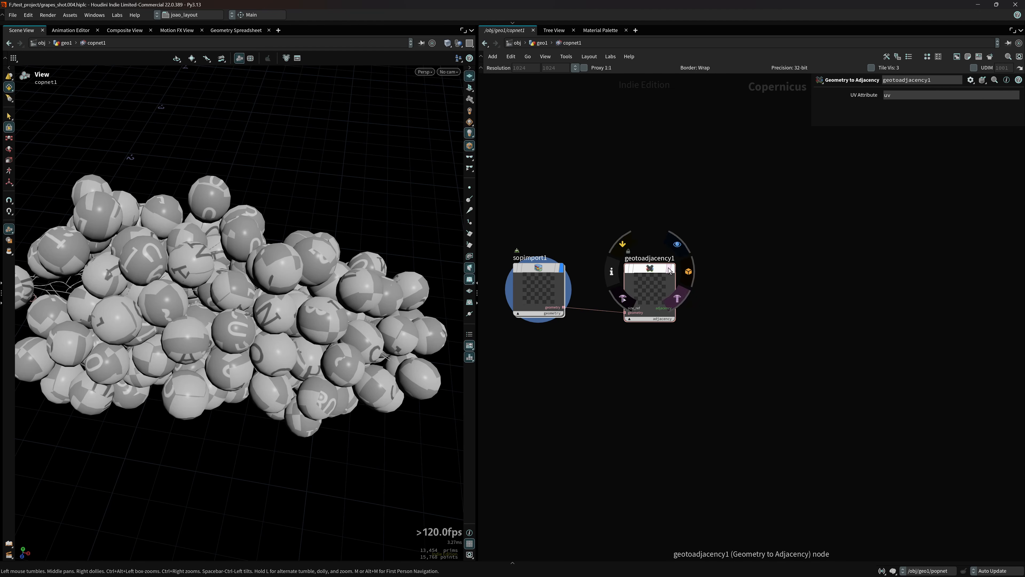
scroll(259, 387, down, 2)
middle_drag(259, 388, 340, 385)
- Add an Attribute Sample with Adjacency node and wire the adjacency output into it
middle_drag(781, 253, 646, 306)
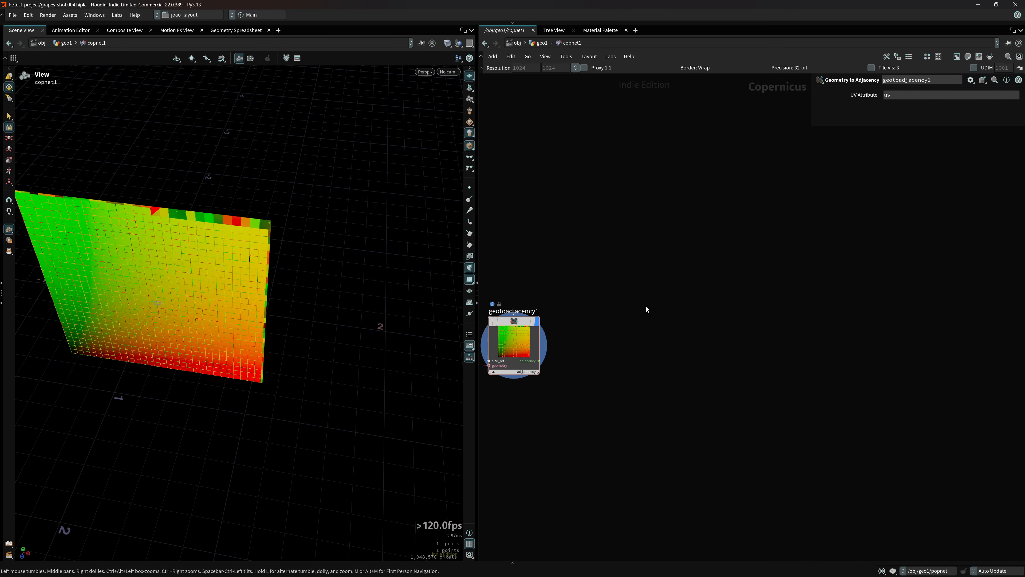
key(Tab)
text(samp)
key(Down)
key(Down)
key(Down)
key(Down)
key(Down)
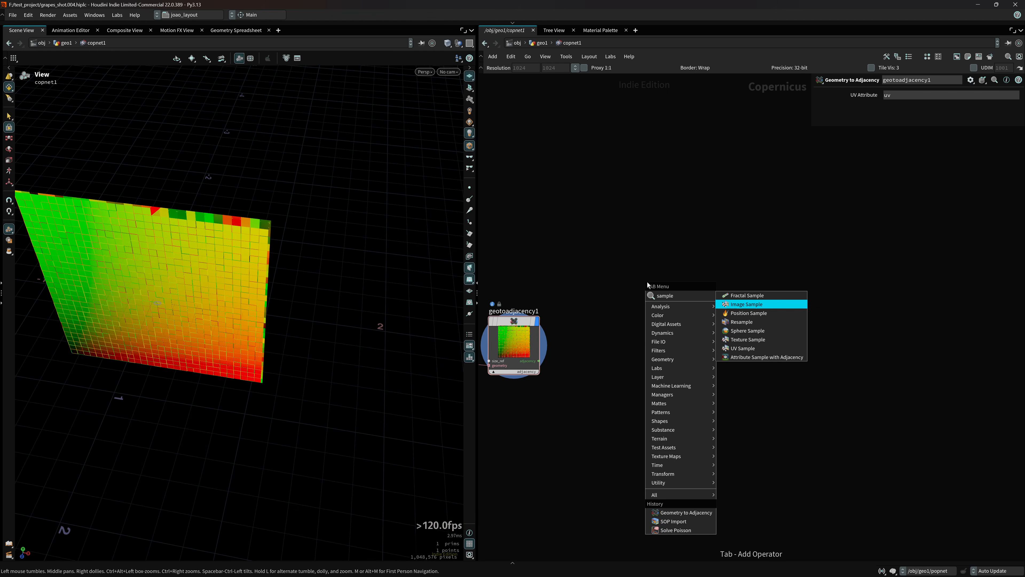
key(Up)
key(Down)
key(Down)
key(Down)
key(Return)
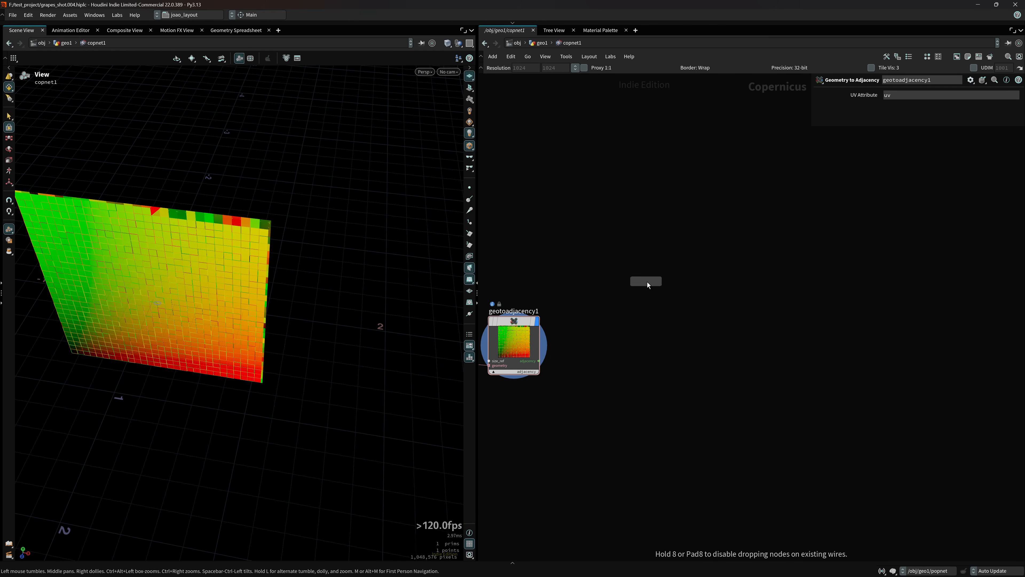
click(647, 282)
drag(540, 361, 621, 321)
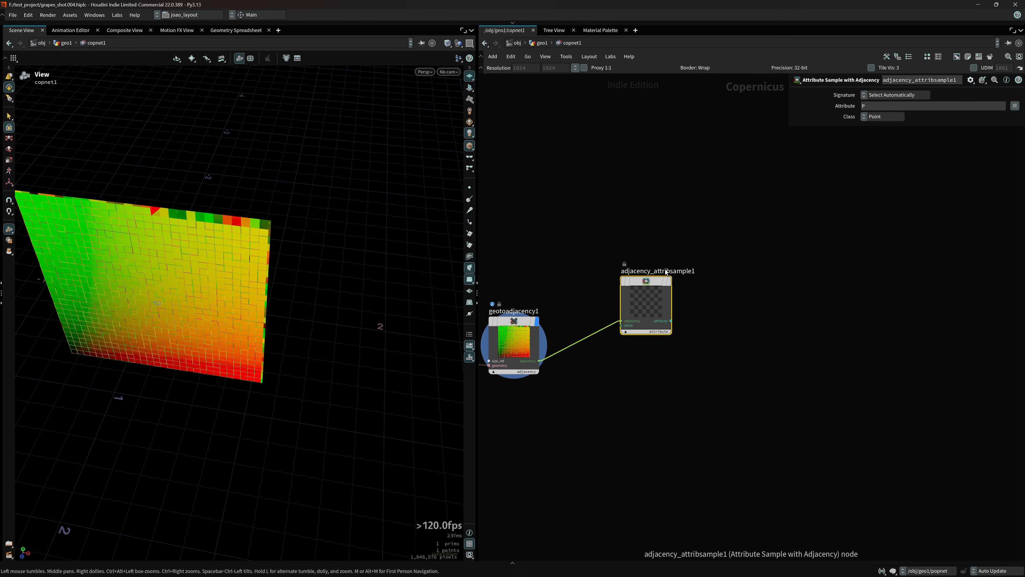
- Duplicate the attribute sample node with its attribute set to N, and make the SOP import the 3D output geometry
middle_drag(359, 323, 407, 322)
scroll(407, 322, down, 2)
alt+drag(644, 299, 650, 397)
drag(888, 107, 762, 131)
key(Return)
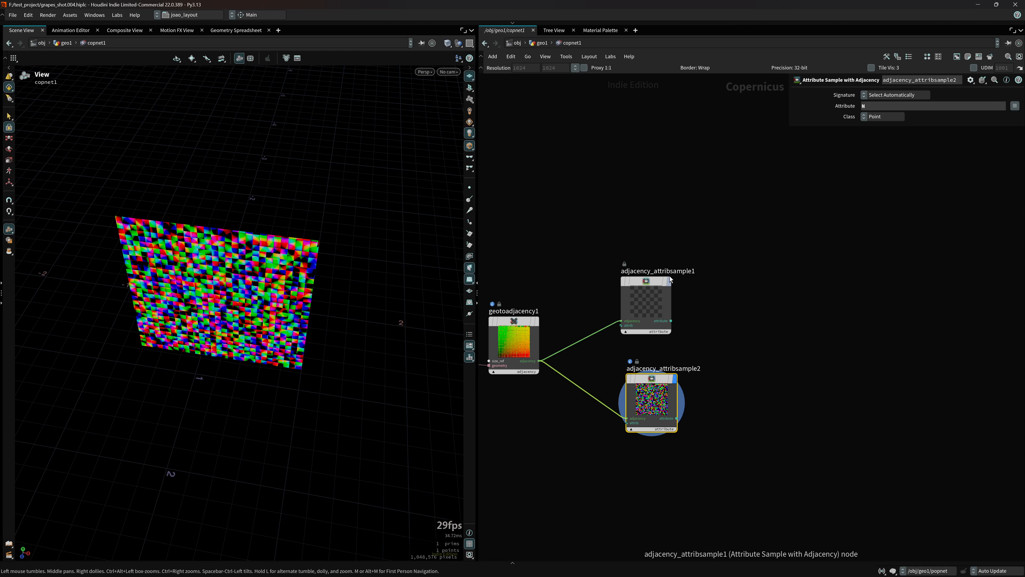
key(h)
click(583, 310)
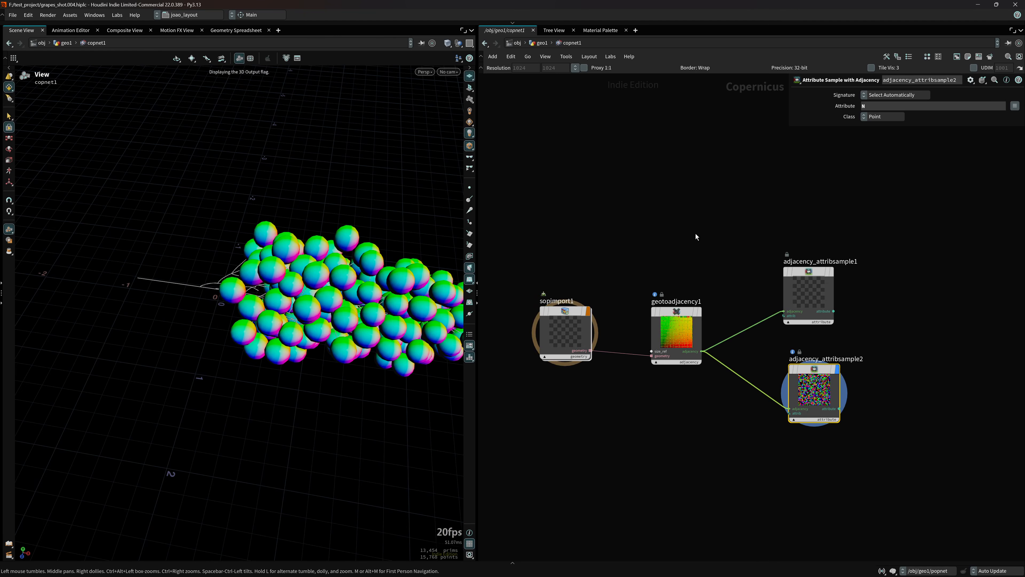
- Add a Fractal Noise 3D node, drive its position input with the P attribute sample and display it
middle_drag(926, 252, 672, 309)
key(Tab)
text(fra)
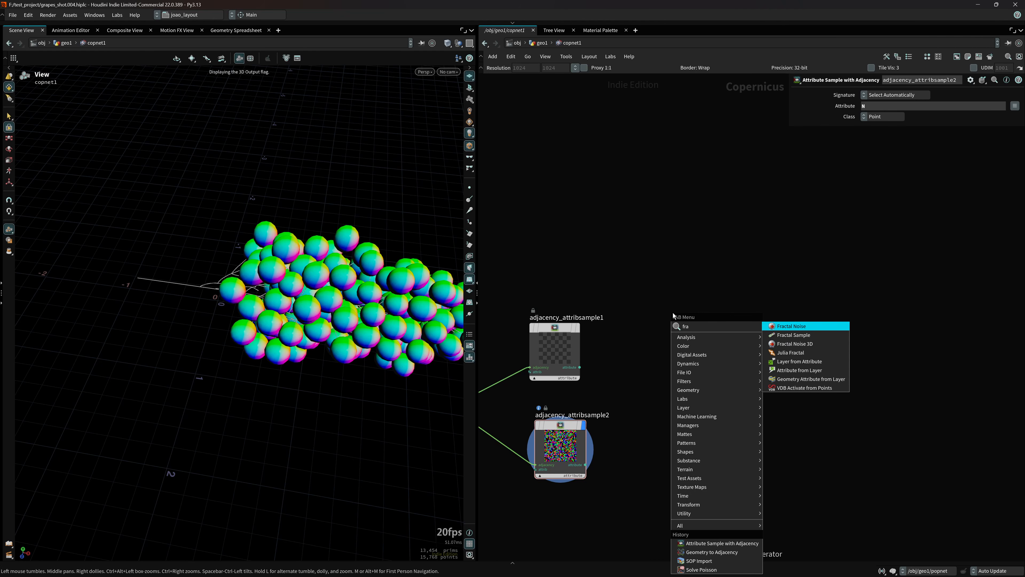
key(Down)
key(Down)
key(Return)
click(672, 313)
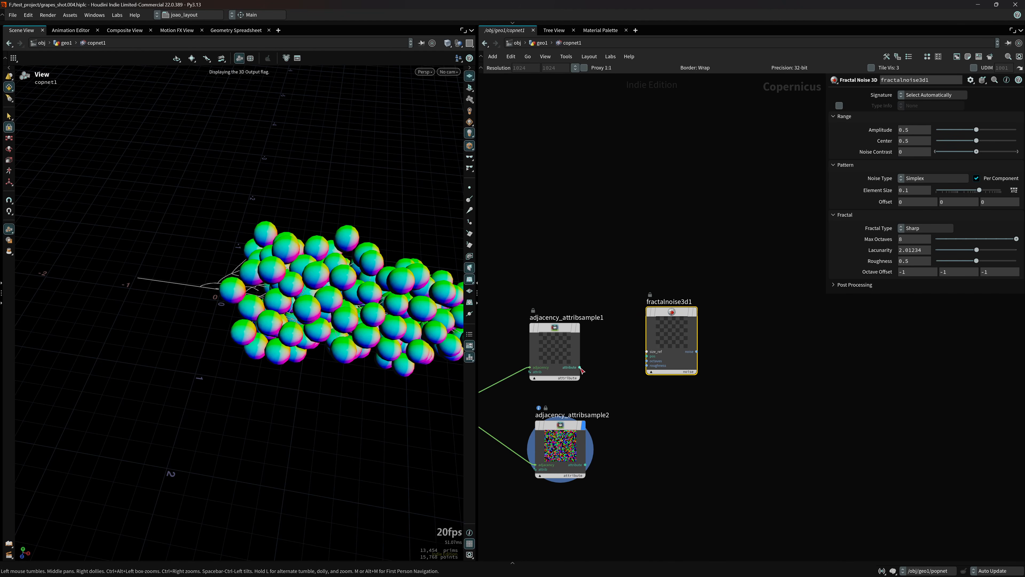
drag(580, 367, 646, 356)
click(694, 312)
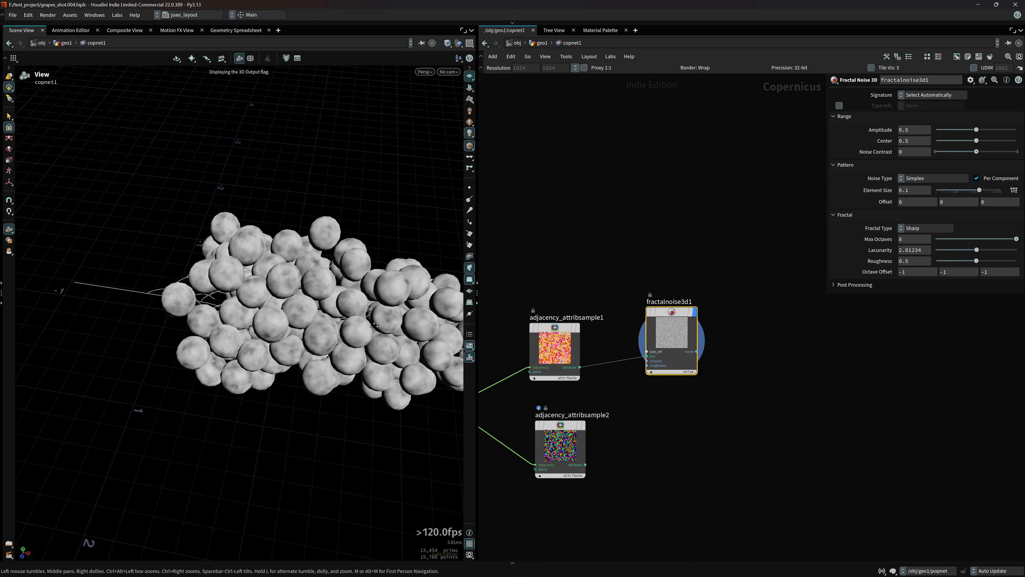
- Inspect the fractal noise on the grapes from close up and from farther away
drag(374, 326, 363, 299)
middle_drag(363, 299, 385, 361)
right_drag(251, 419, 297, 353)
drag(298, 352, 319, 388)
right_drag(319, 387, 339, 339)
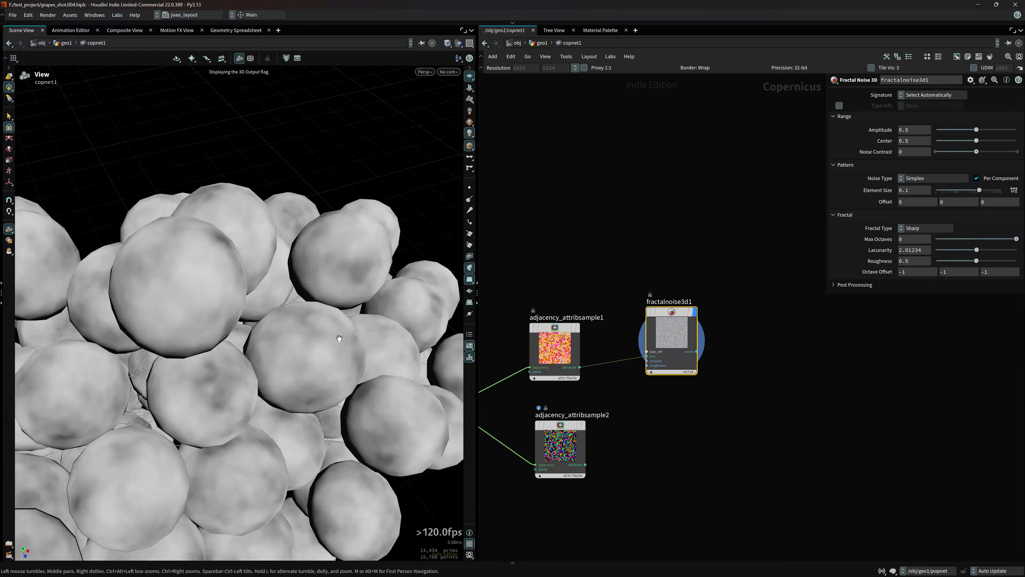
drag(339, 338, 353, 390)
scroll(350, 363, down, 5)
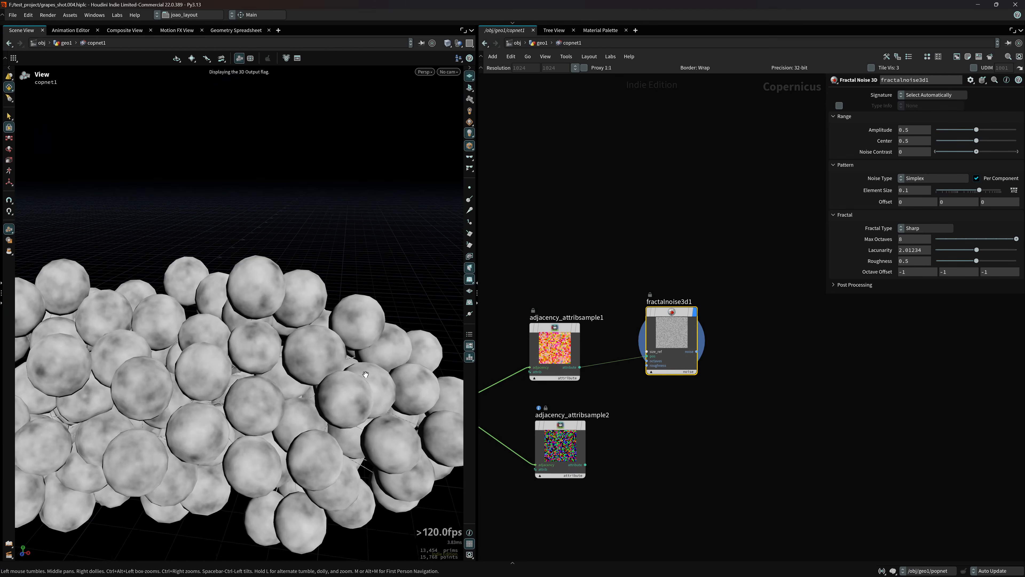
- Enable the per-axis element scale on the fractal noise and set its Z value to 0.1
click(1014, 190)
drag(345, 424, 361, 392)
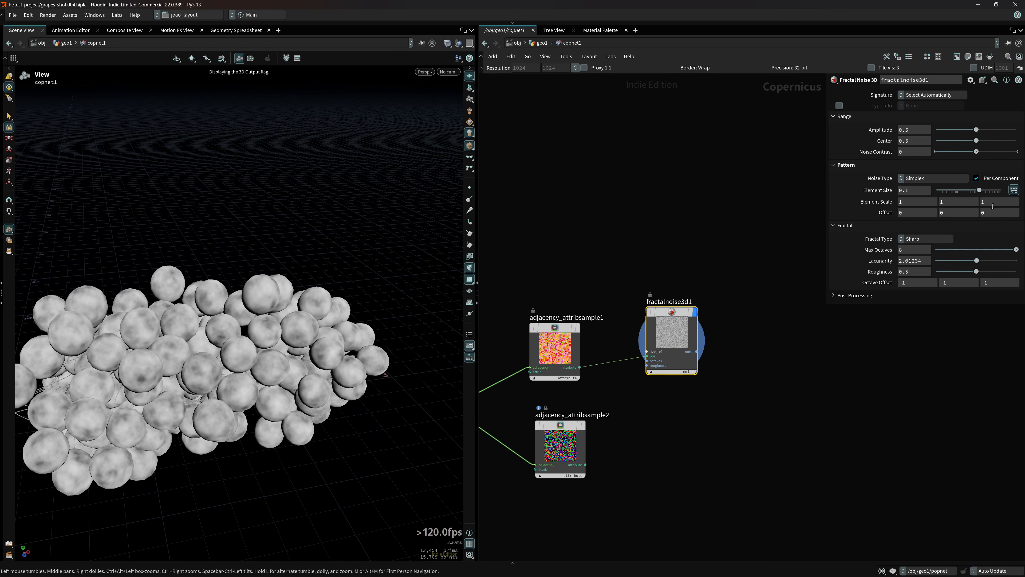
text(.1)
key(Return)
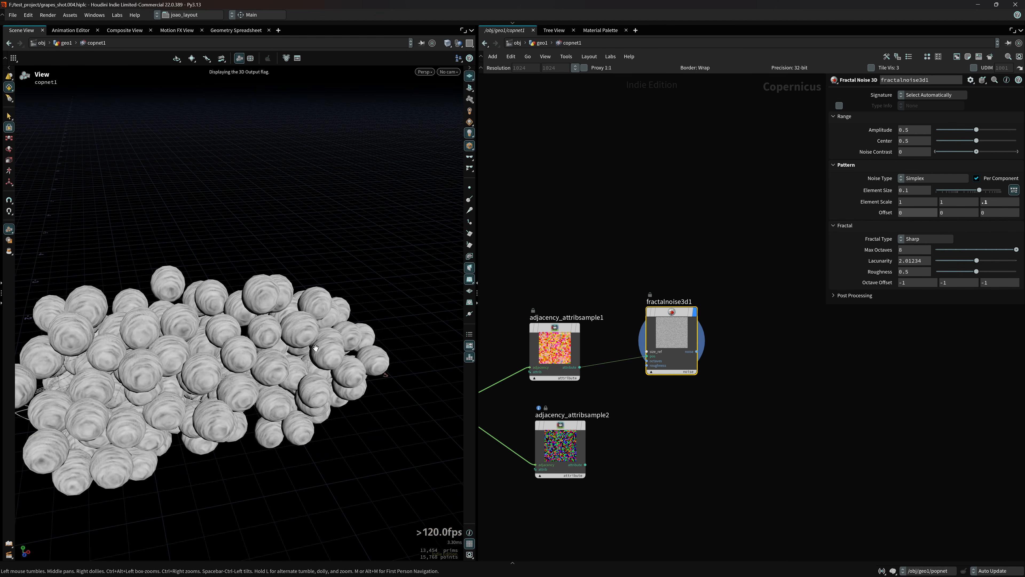
- Set the noise's Z element scale back to 1 and its X element scale to 0.1
drag(315, 348, 306, 307)
text(1)
key(Tab)
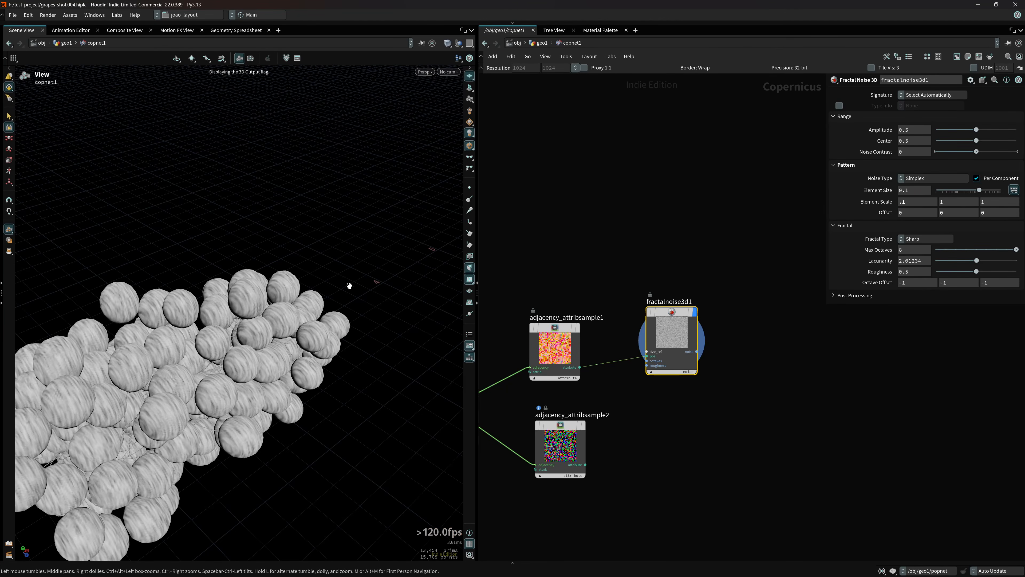
drag(348, 283, 288, 321)
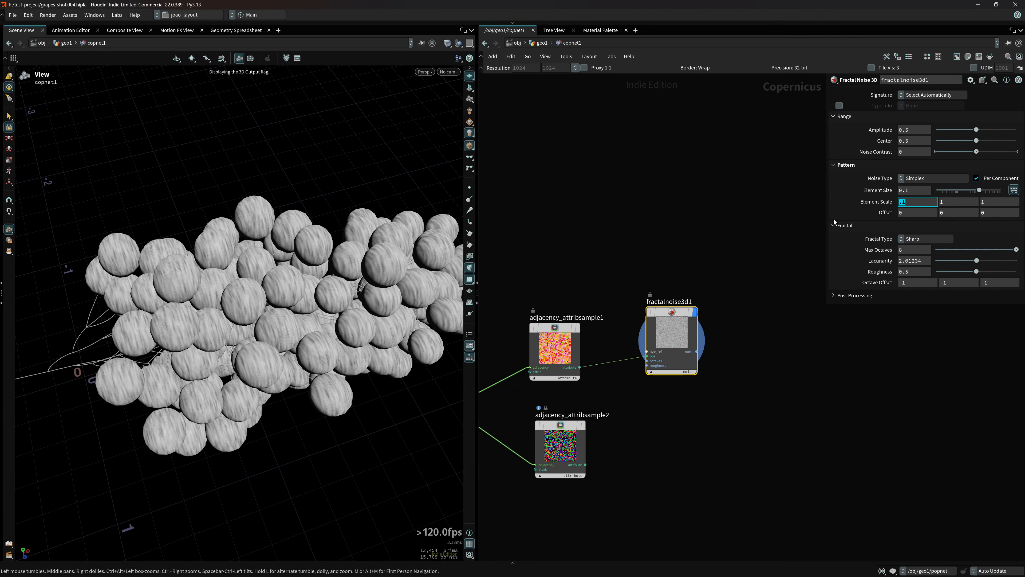
- Set the noise's element scale to 1 in X and 0.1 in Y
text(0)
key(Tab)
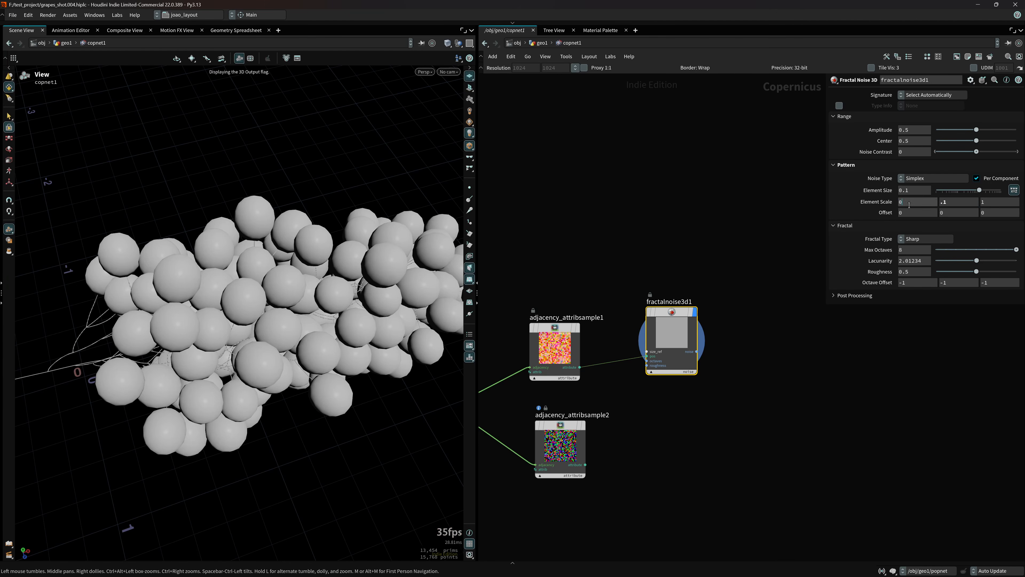
drag(916, 202, 789, 219)
text(1)
key(Tab)
right_drag(337, 275, 317, 329)
drag(317, 330, 291, 310)
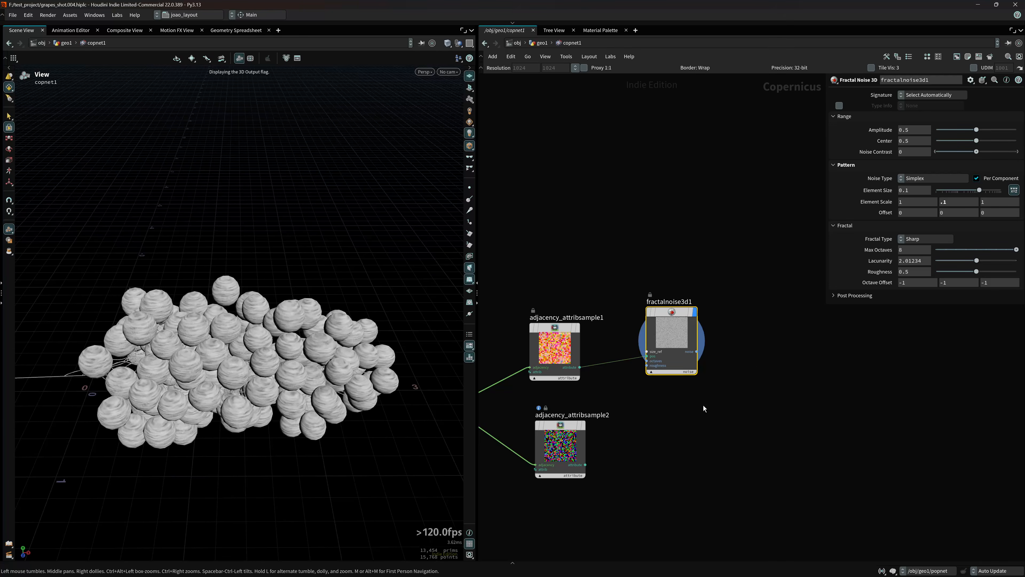
- Go back up to the geo1 network and display the transform1 node below the quad sphere generator
scroll(693, 416, down, 5)
middle_drag(675, 435, 732, 407)
scroll(604, 421, up, 5)
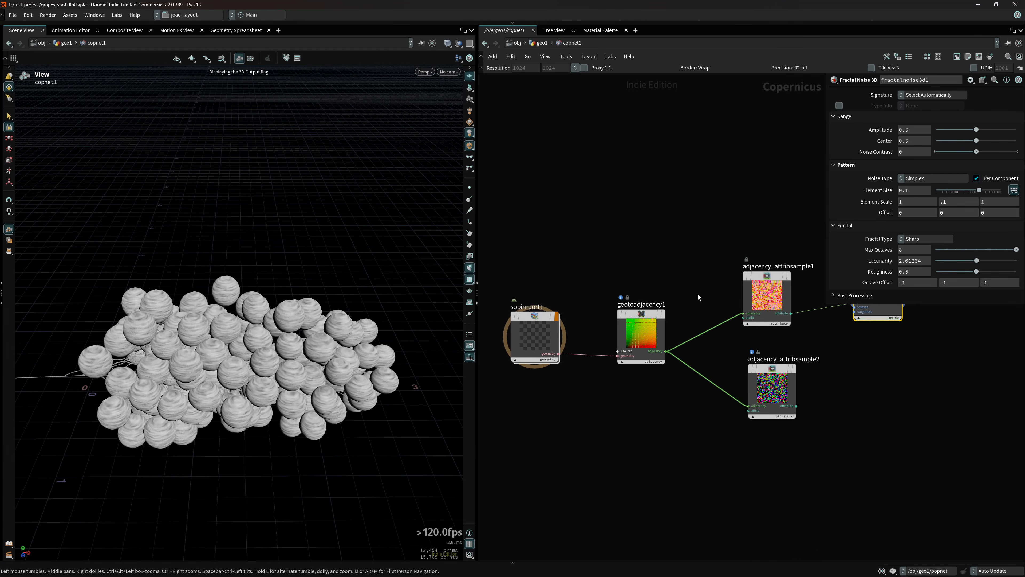
drag(760, 296, 751, 304)
middle_drag(671, 256, 646, 311)
click(543, 44)
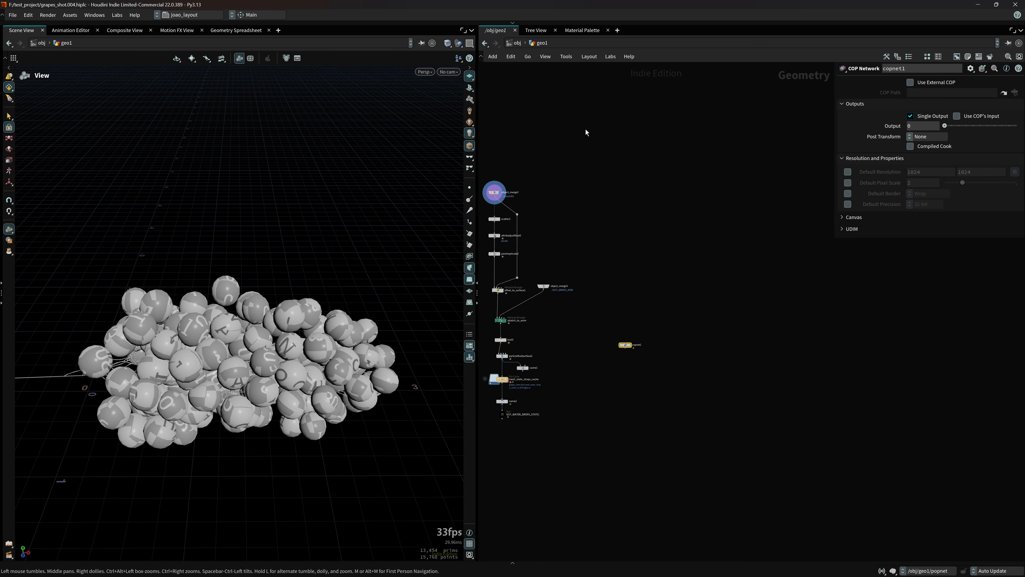
scroll(662, 214, down, 8)
middle_drag(633, 176, 638, 424)
scroll(646, 323, up, 9)
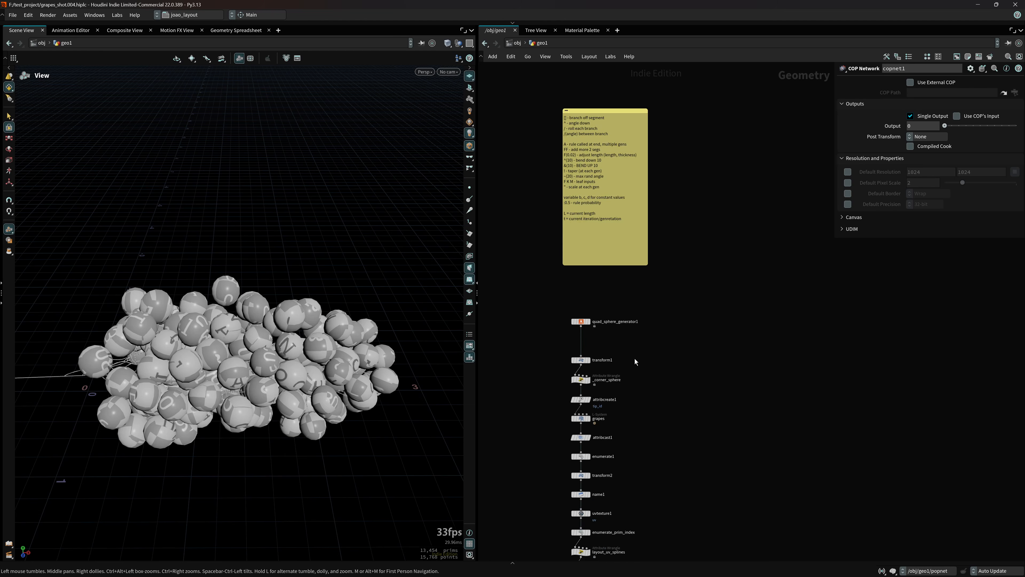
scroll(617, 359, up, 3)
click(576, 361)
key(h)
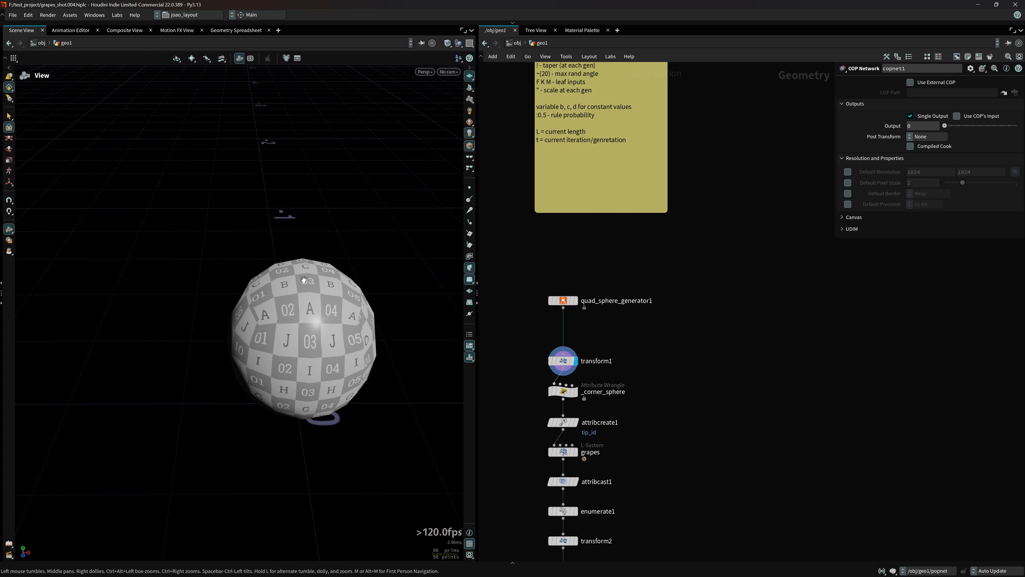
- Display the vellumpostprocess2 node below the vellumio_CACHE_DROP_ANIM cache
scroll(686, 363, down, 10)
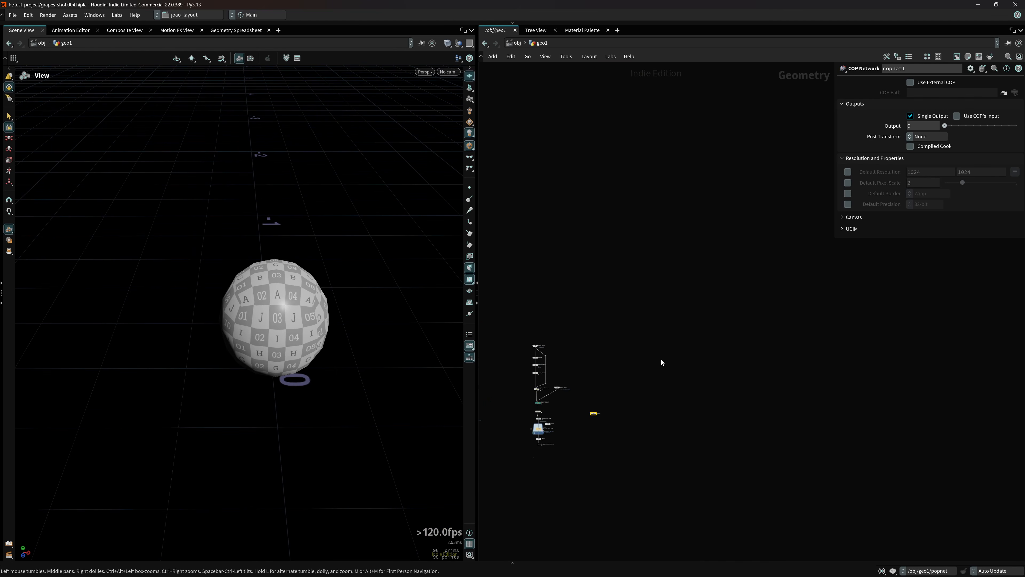
scroll(661, 359, down, 3)
scroll(616, 336, up, 10)
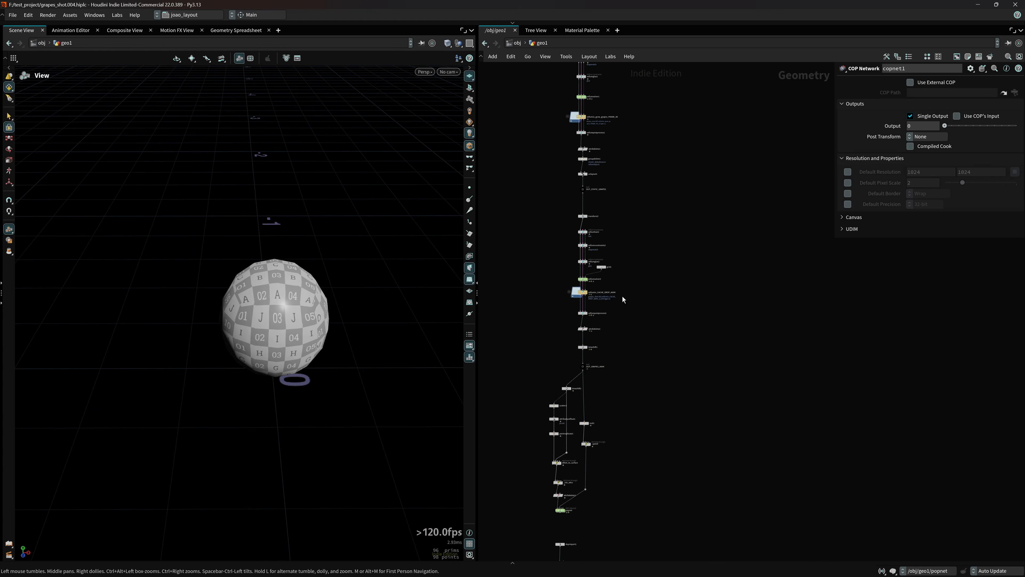
scroll(605, 347, down, 5)
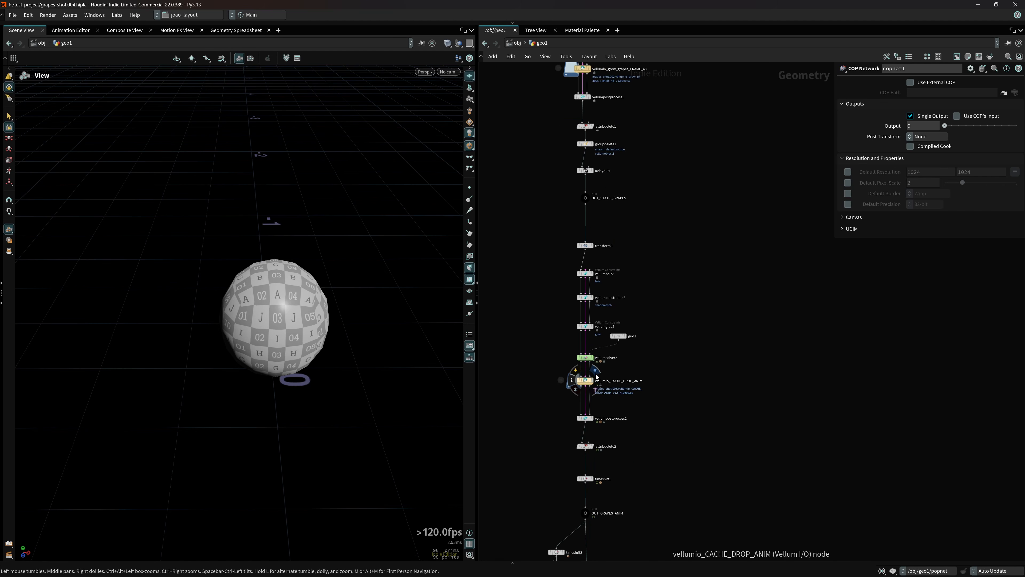
click(591, 418)
key(f)
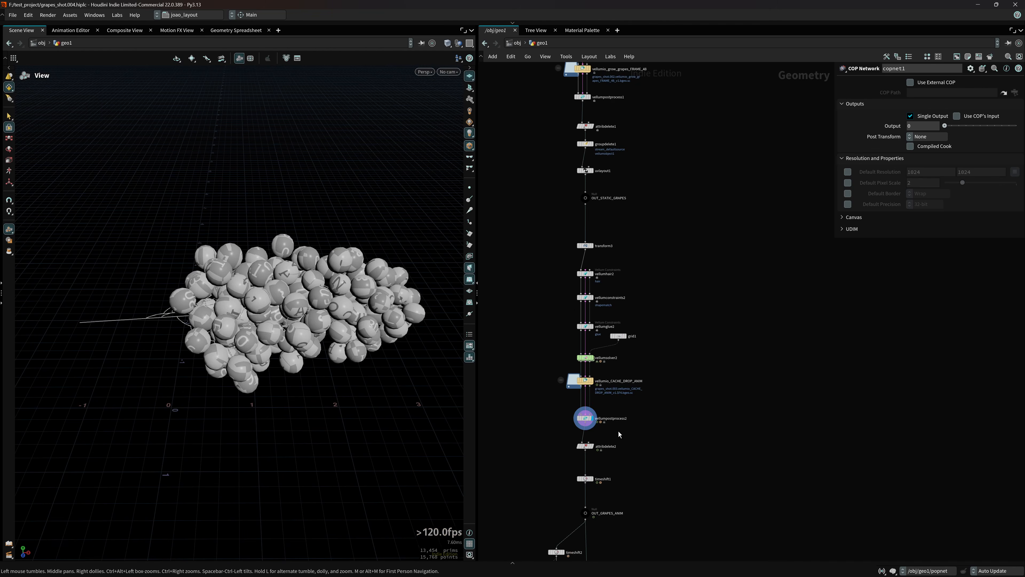
- Examine the vellumpostprocess2 node's point attributes and view the simulated grape cluster from several angles
scroll(618, 431, up, 4)
middle_click(570, 411)
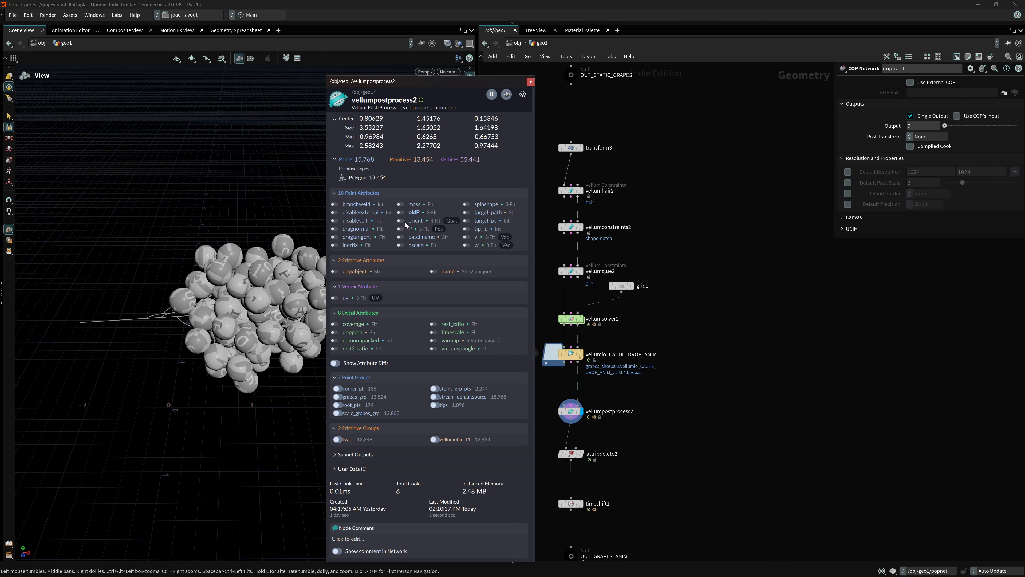
drag(158, 346, 218, 316)
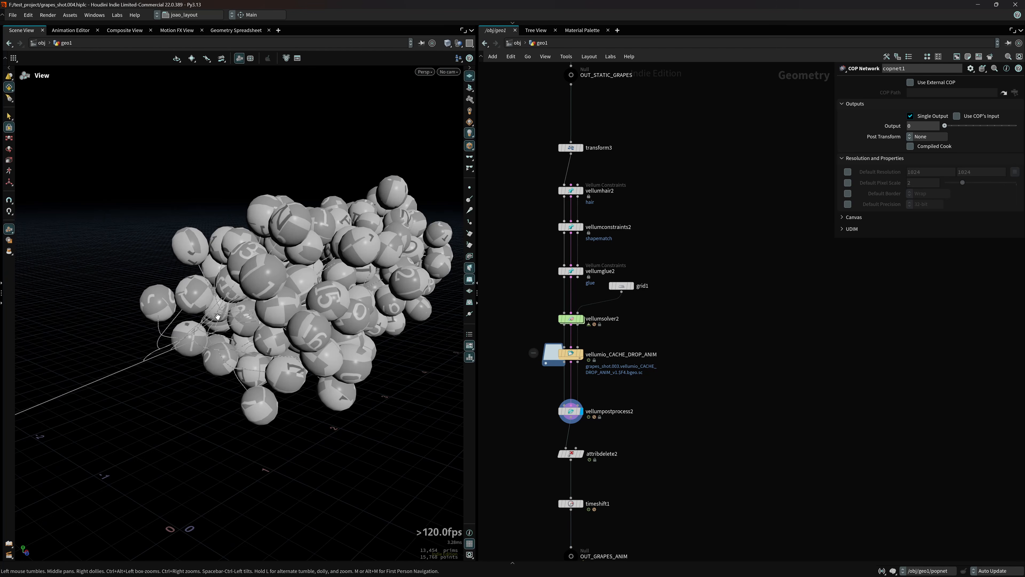
scroll(218, 317, down, 5)
key(h)
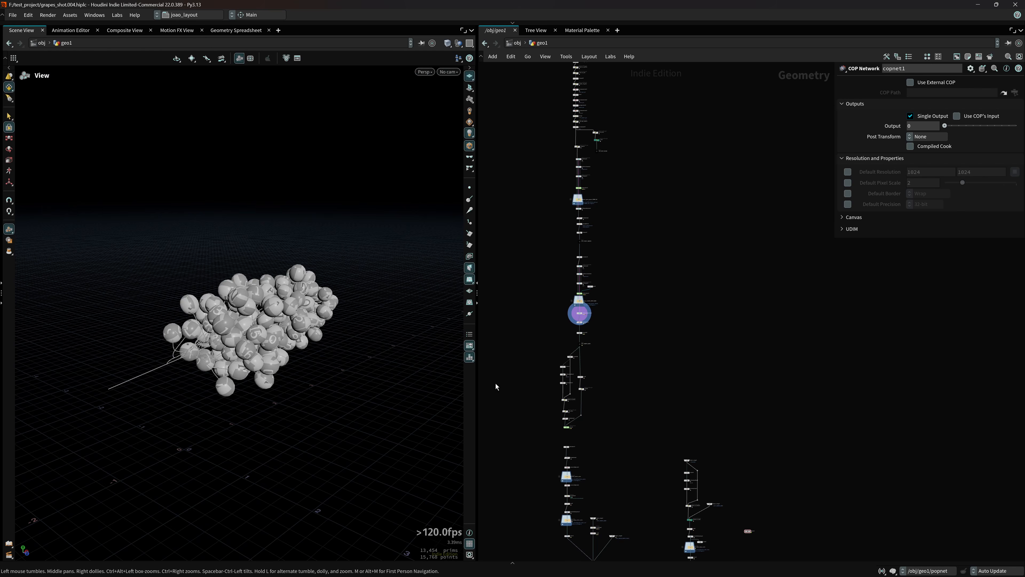
scroll(275, 301, up, 5)
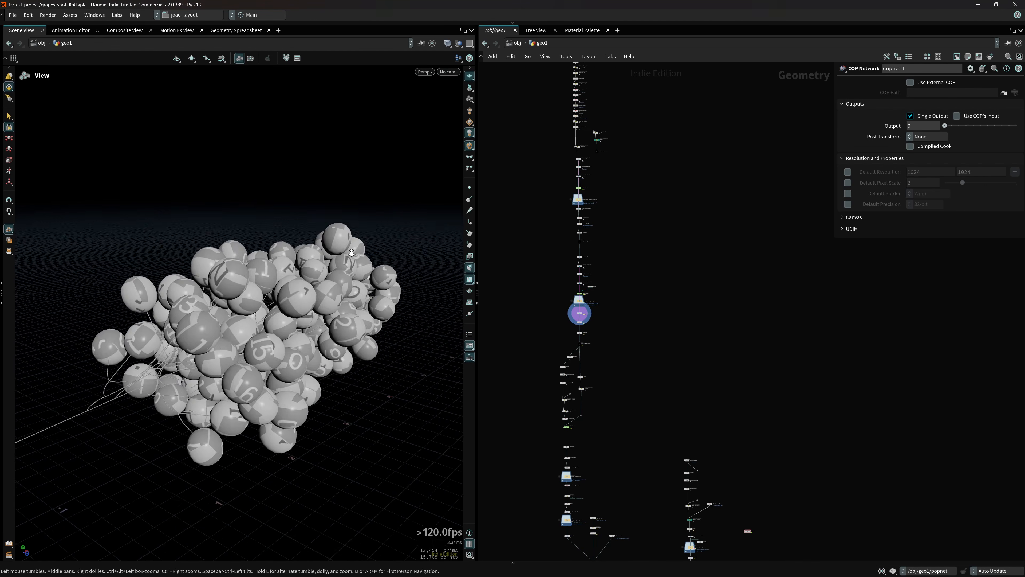
drag(275, 300, 306, 305)
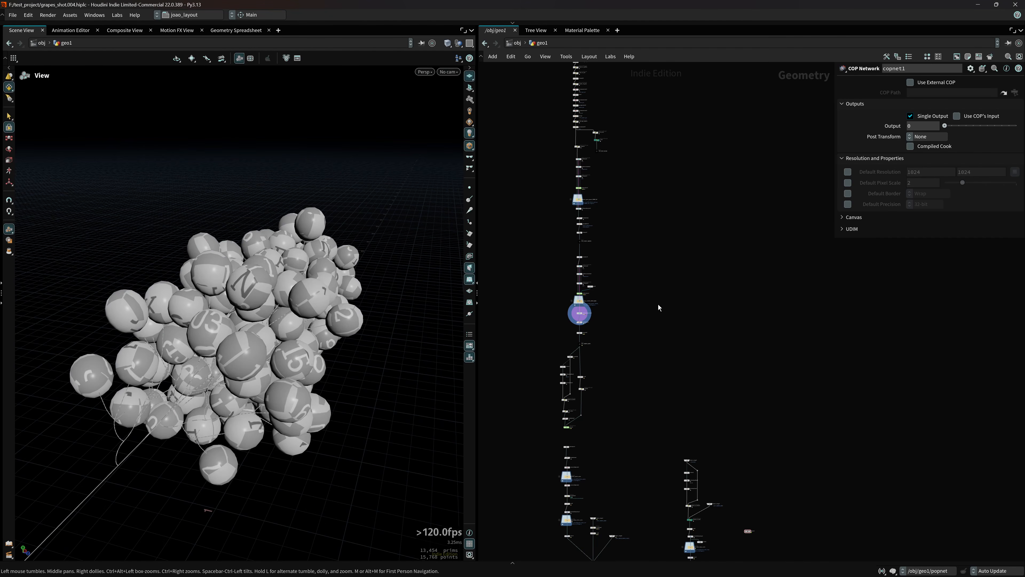
- Bring vellumpostprocess2 into an empty area of the network through a new Object Merge, display it and check its attributes
middle_drag(648, 306, 663, 342)
scroll(626, 362, up, 6)
drag(521, 348, 587, 355)
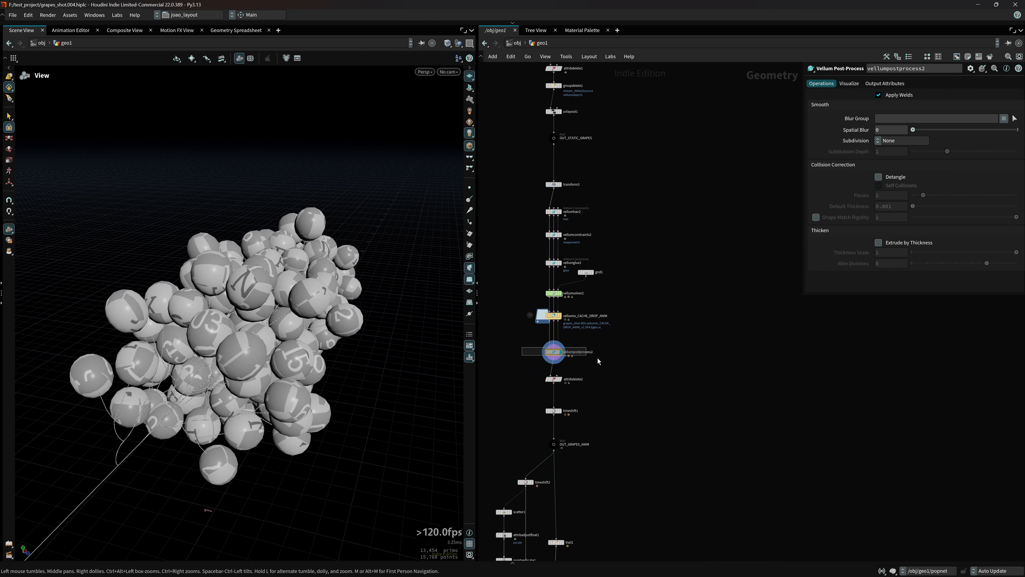
drag(688, 395, 630, 375)
key(ctrl+x)
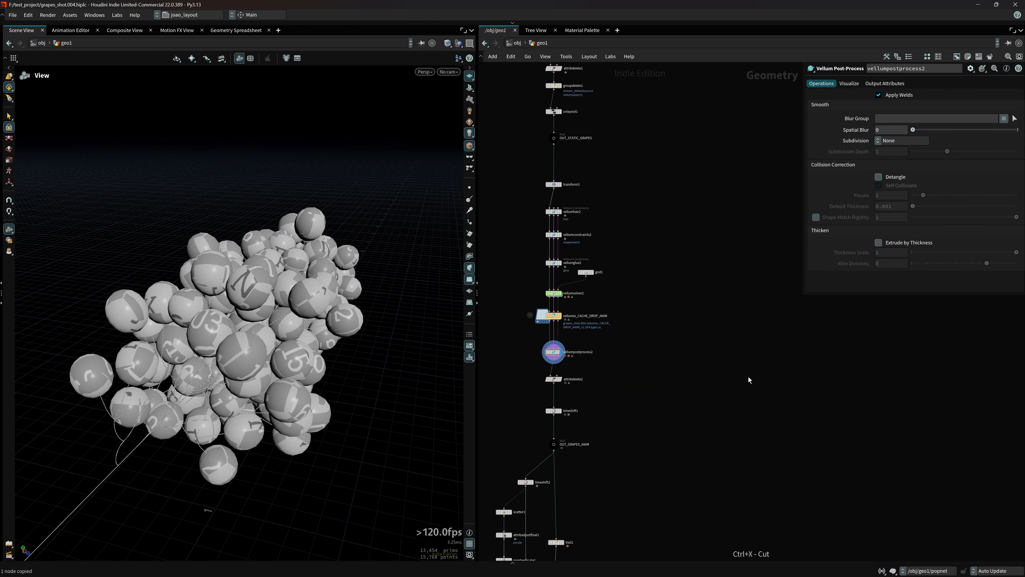
scroll(748, 380, down, 5)
middle_drag(742, 376, 543, 253)
scroll(654, 345, up, 3)
key(ctrl+v)
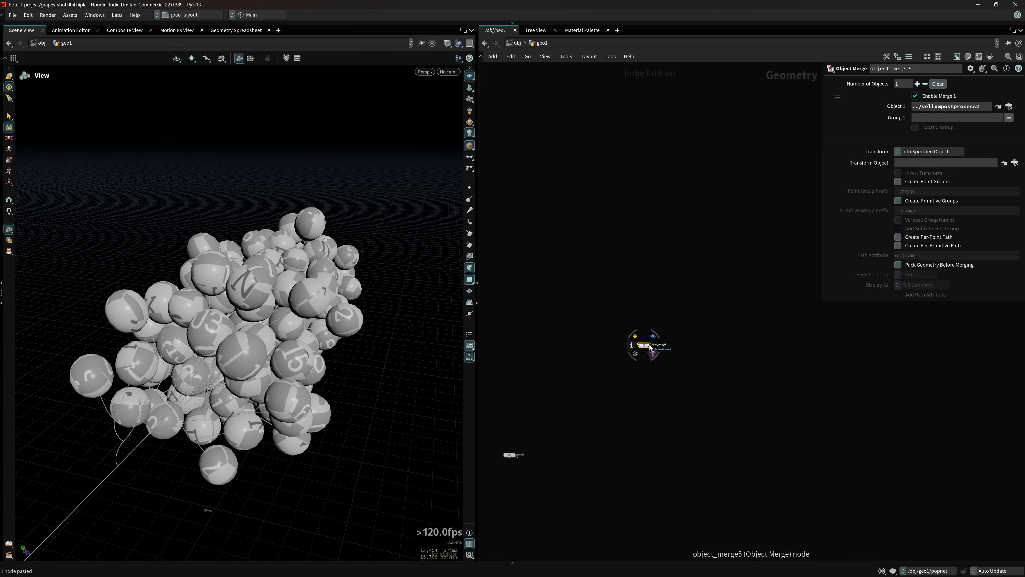
middle_click(644, 347)
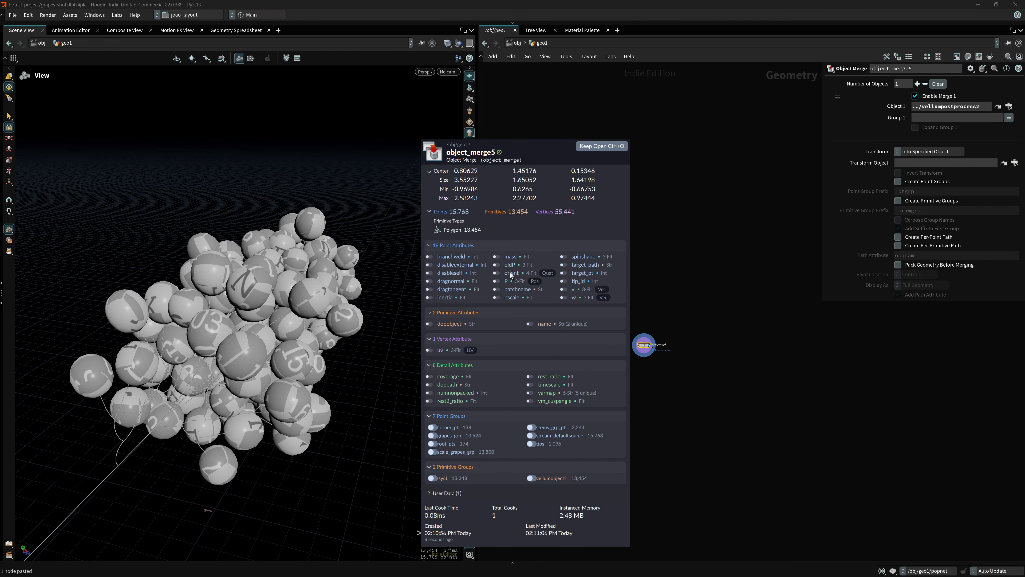
- Create a reference copy of the timeshift1 node beside the main grape chain
scroll(642, 286, down, 6)
middle_drag(556, 227, 593, 304)
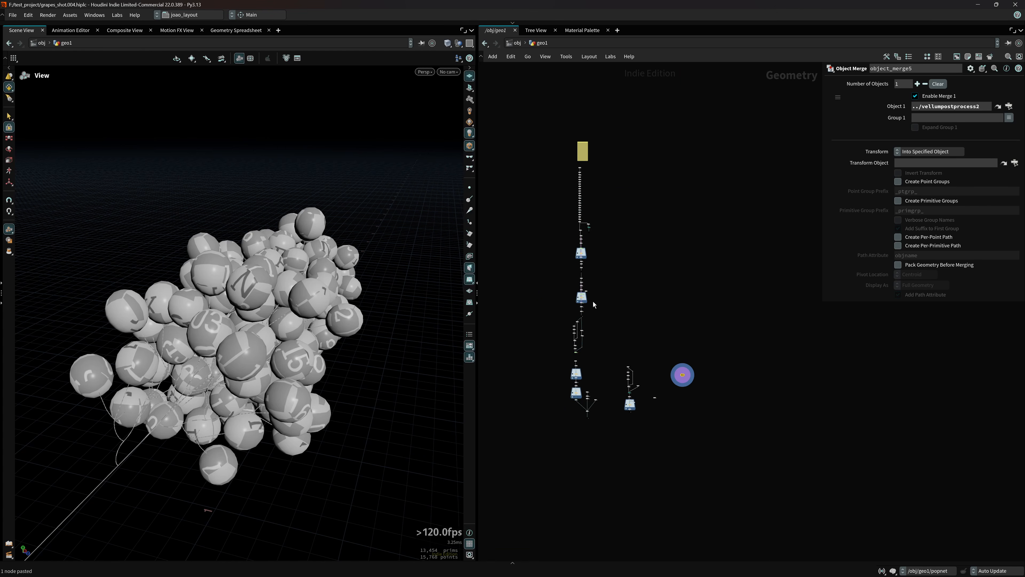
scroll(592, 306, up, 7)
scroll(563, 308, up, 3)
click(553, 316)
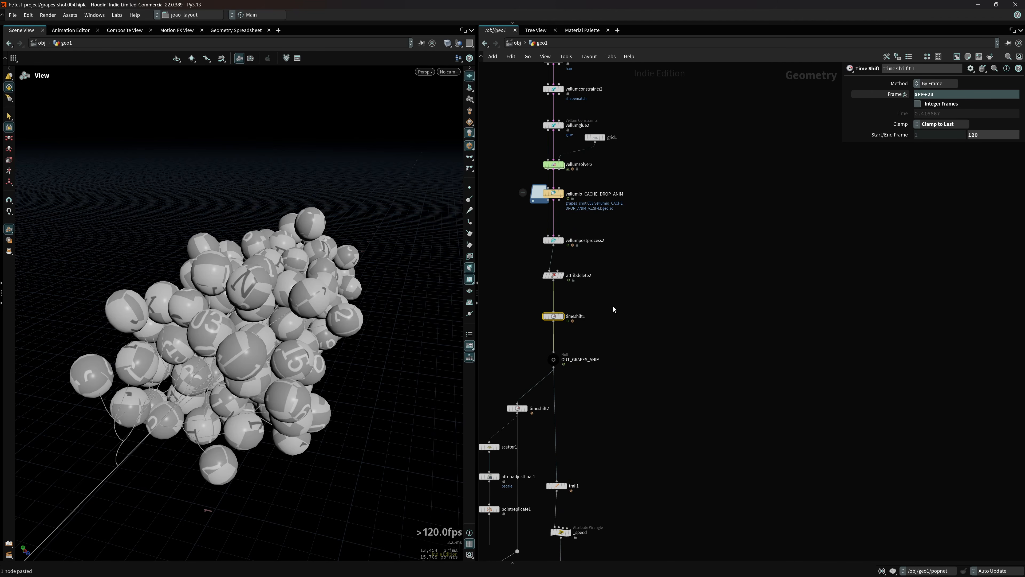
ctrl+alt+shift+drag(557, 319, 711, 421)
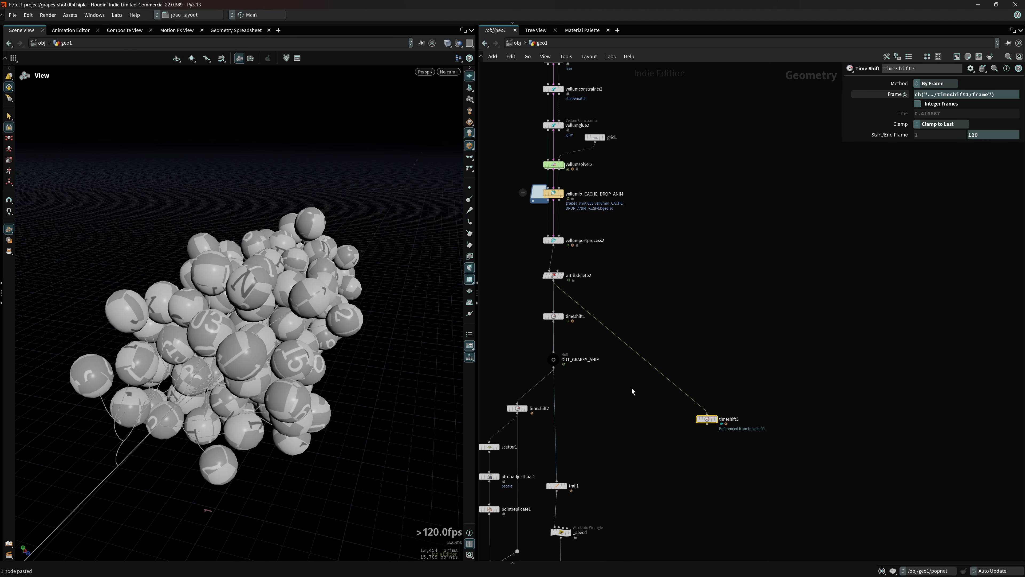
- Move the referenced time shift copy below object_merge5, connect it to the merge and display it
drag(635, 387, 744, 393)
key(ctrl+x)
scroll(762, 396, down, 8)
middle_drag(805, 448, 597, 319)
scroll(658, 362, up, 10)
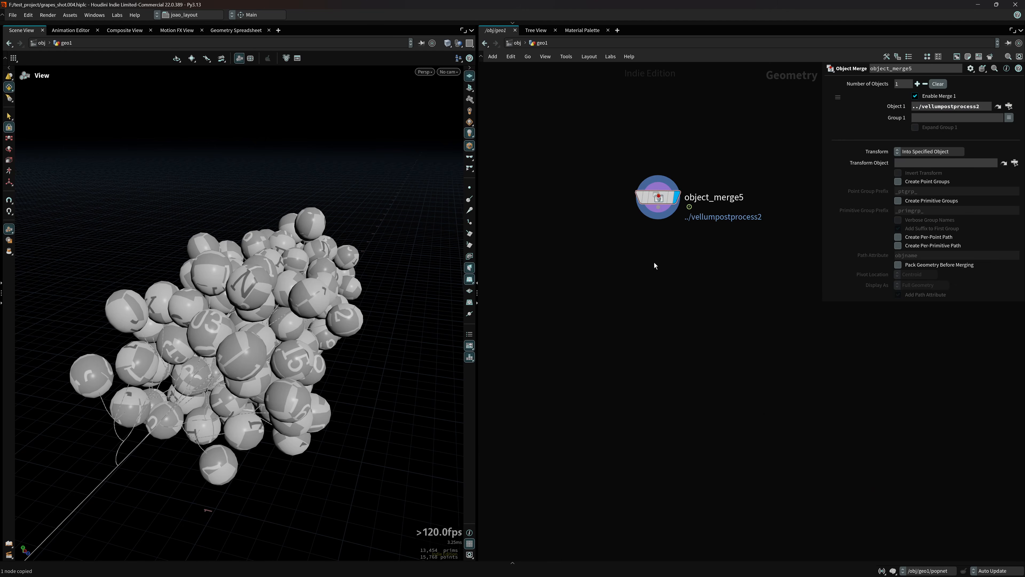
key(ctrl+v)
click(670, 261)
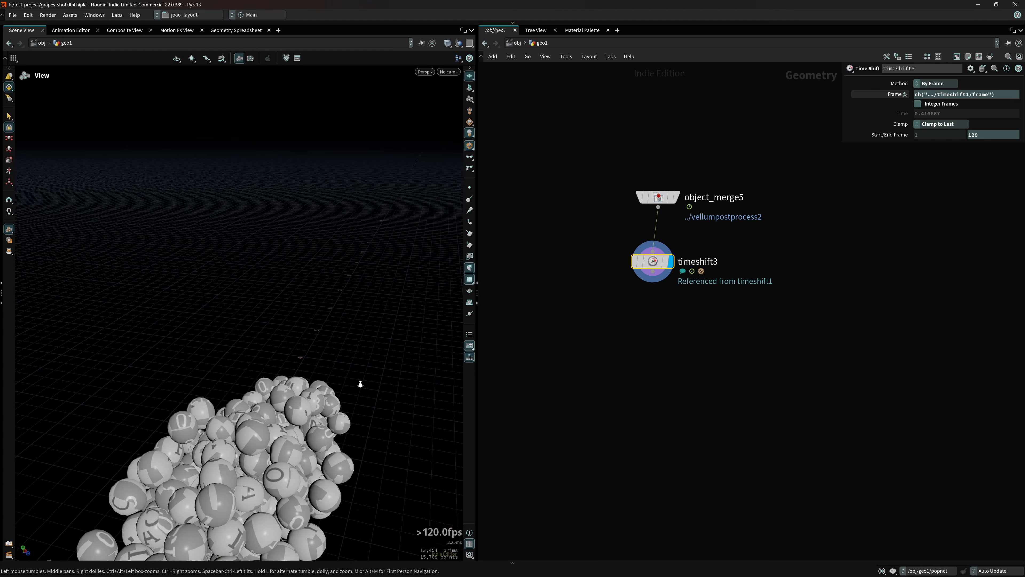
- Add a second Time Shift node beneath timeshift3
middle_drag(656, 322, 590, 315)
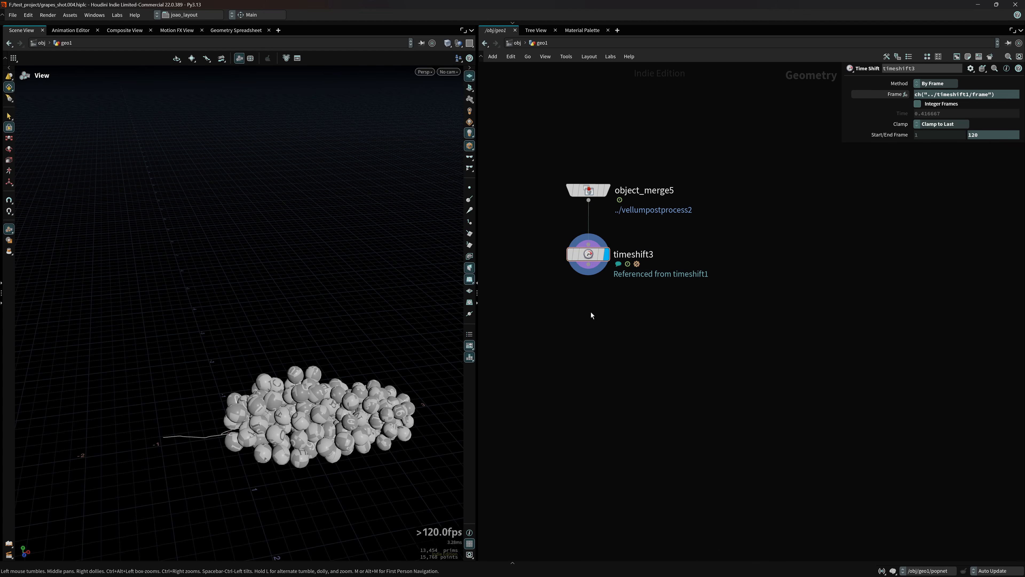
key(Tab)
text(times)
key(Return)
key(Return)
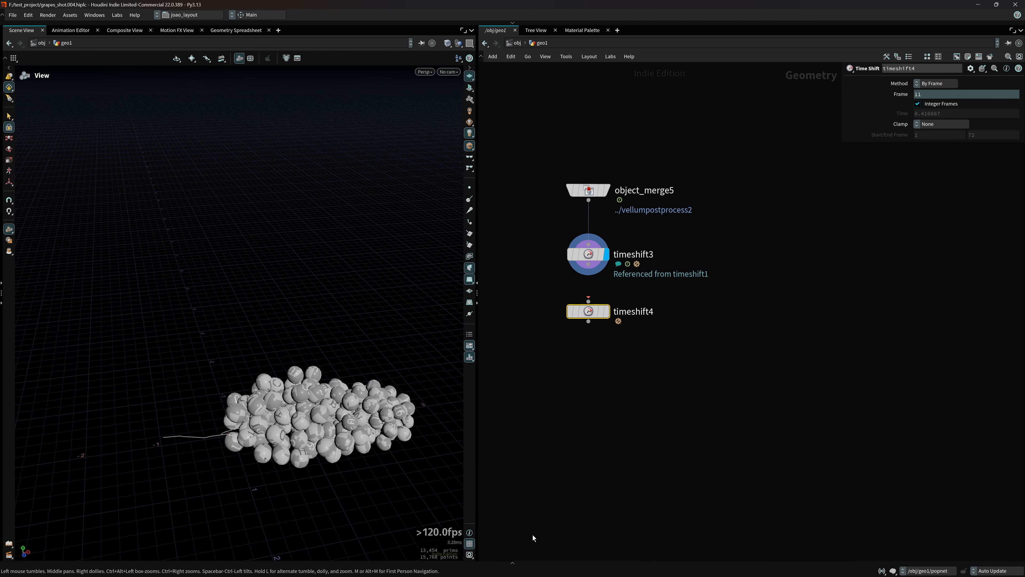
- Wire timeshift3 into timeshift4, display it at the first frame of the timeline, and set its frame to $FSTART
click(527, 563)
drag(152, 546, 349, 529)
key(ctrl+Up)
drag(588, 250, 588, 286)
click(613, 277)
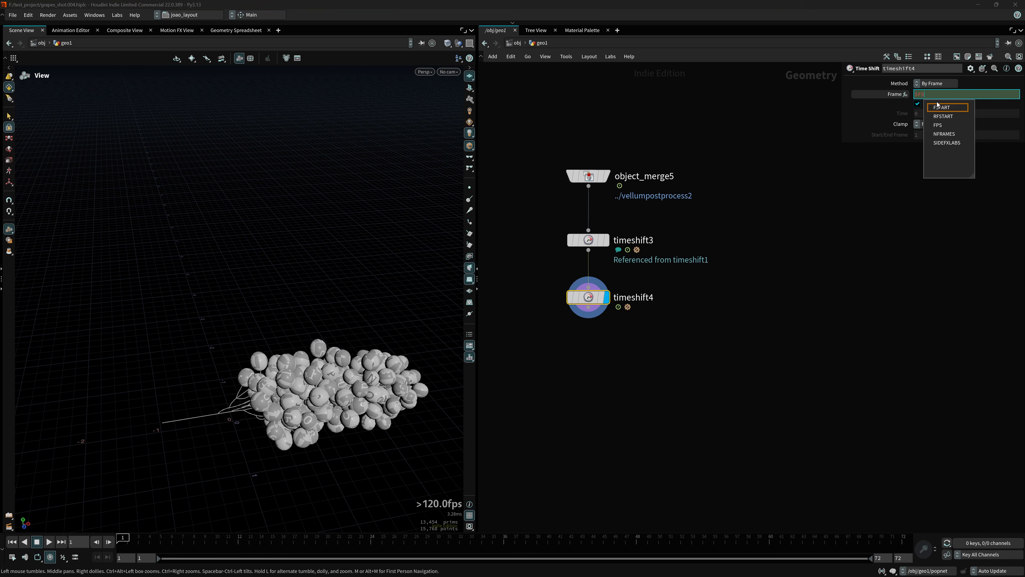
key(Return)
- Add a Blast node, connect it below timeshift4 and display it
middle_drag(363, 374, 280, 348)
scroll(304, 337, up, 2)
scroll(591, 349, up, 1)
click(585, 364)
key(Tab)
text(blast)
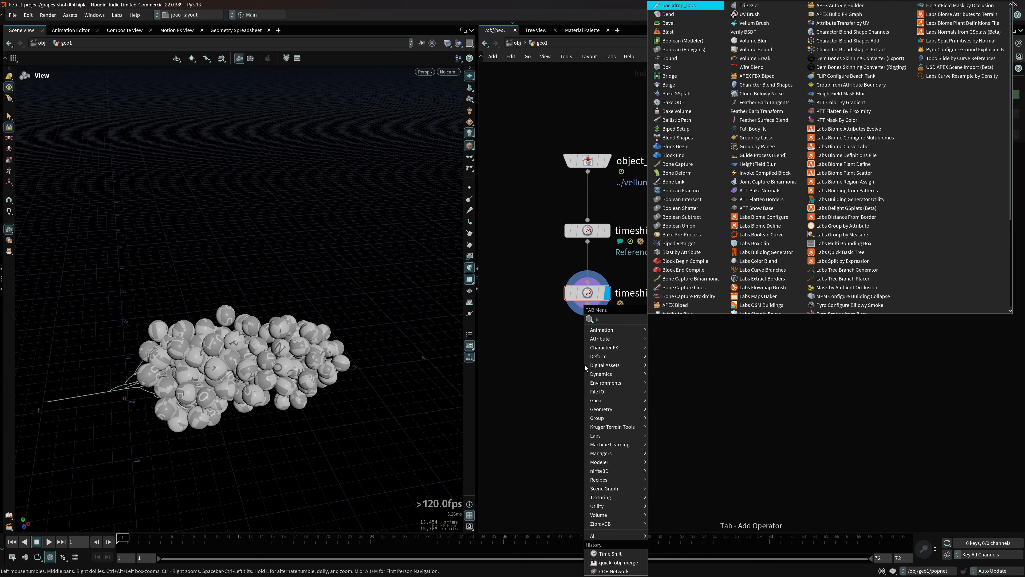
key(Return)
click(585, 366)
drag(589, 310, 588, 370)
click(932, 115)
click(1003, 84)
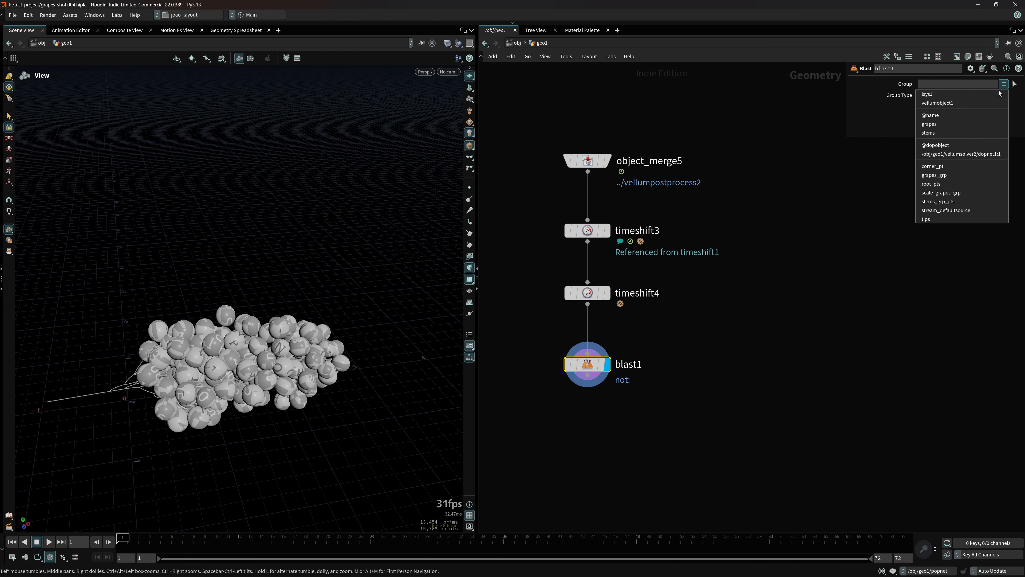
click(952, 133)
scroll(246, 364, up, 5)
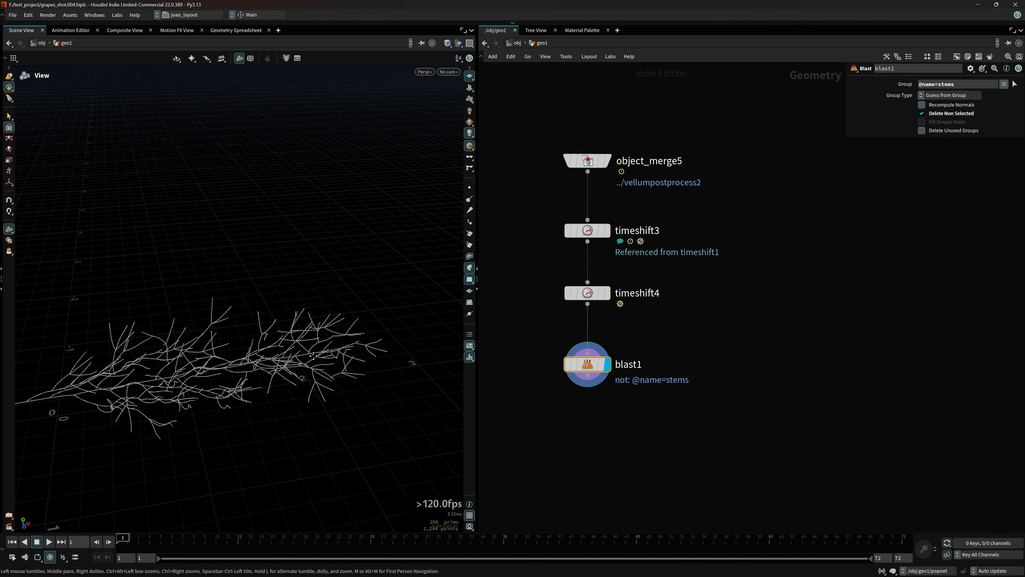
- Visualize the orient attribute on the isolated stems as axes and shorten the visualizer's length scale
middle_click(588, 364)
click(401, 234)
right_click(401, 234)
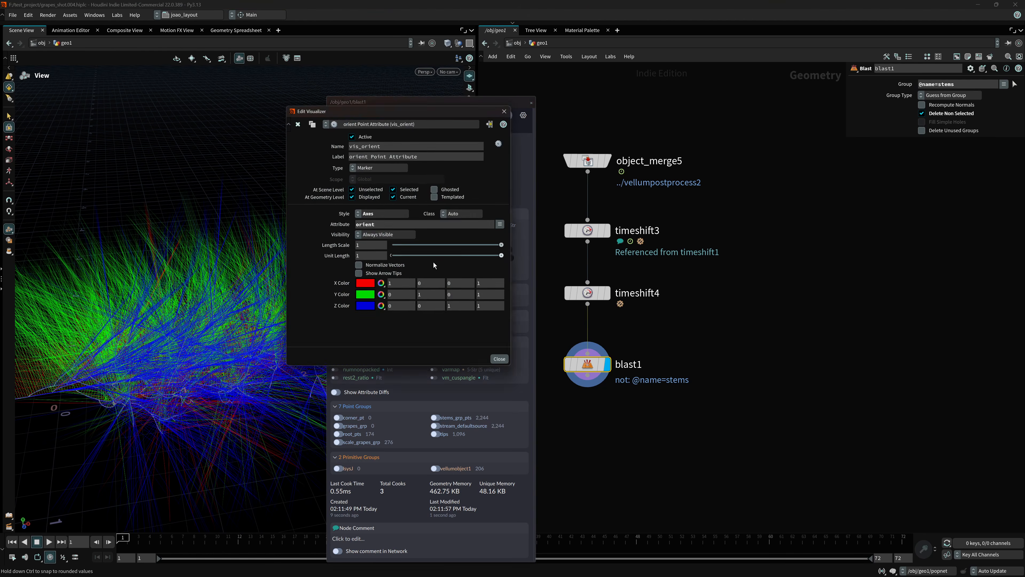
drag(397, 246, 398, 245)
click(508, 107)
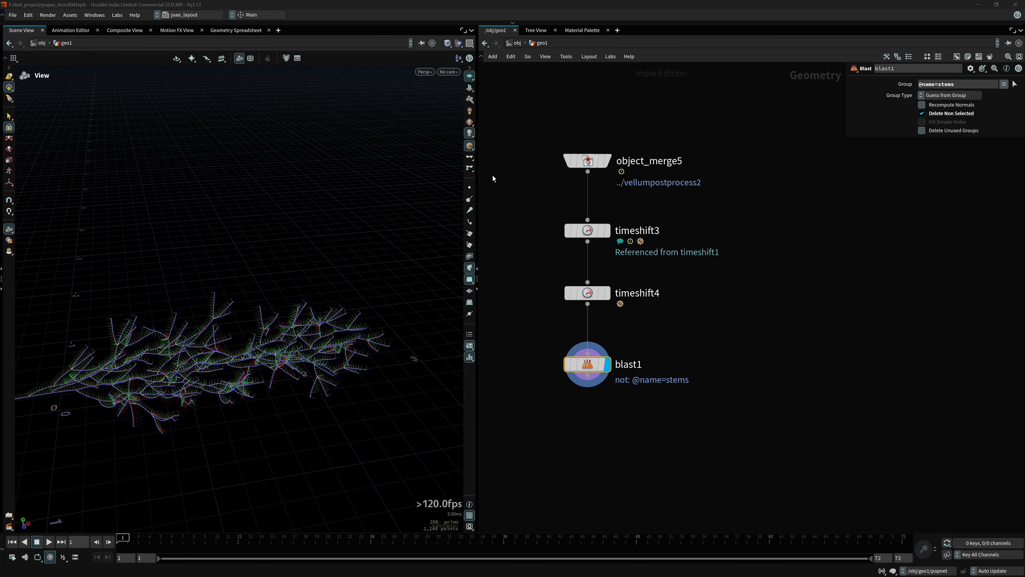
- Inspect the orient axes along the stem branches up close and turn the orient visualization off
scroll(366, 314, up, 4)
drag(365, 313, 392, 347)
scroll(373, 369, down, 5)
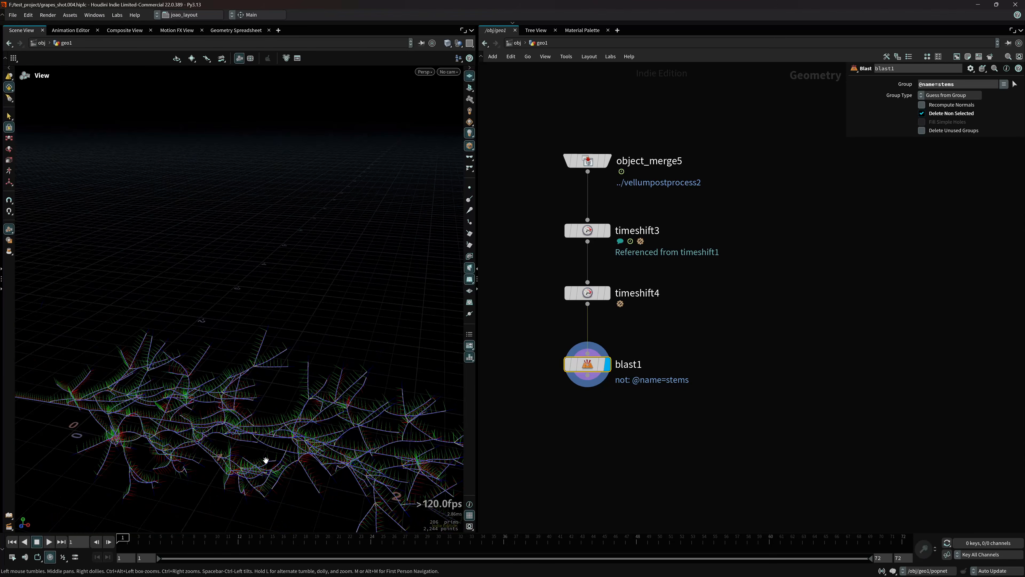
click(552, 371)
click(402, 233)
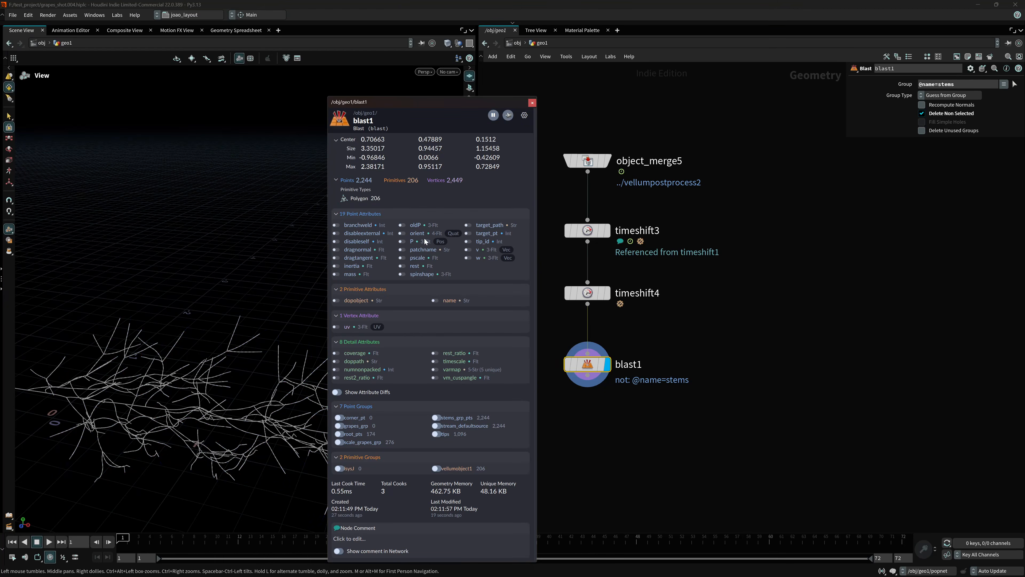
- Check the tip_id attribute on the blast1 stems with a temporary color visualization
scroll(322, 380, down, 3)
scroll(332, 421, up, 2)
scroll(705, 338, down, 10)
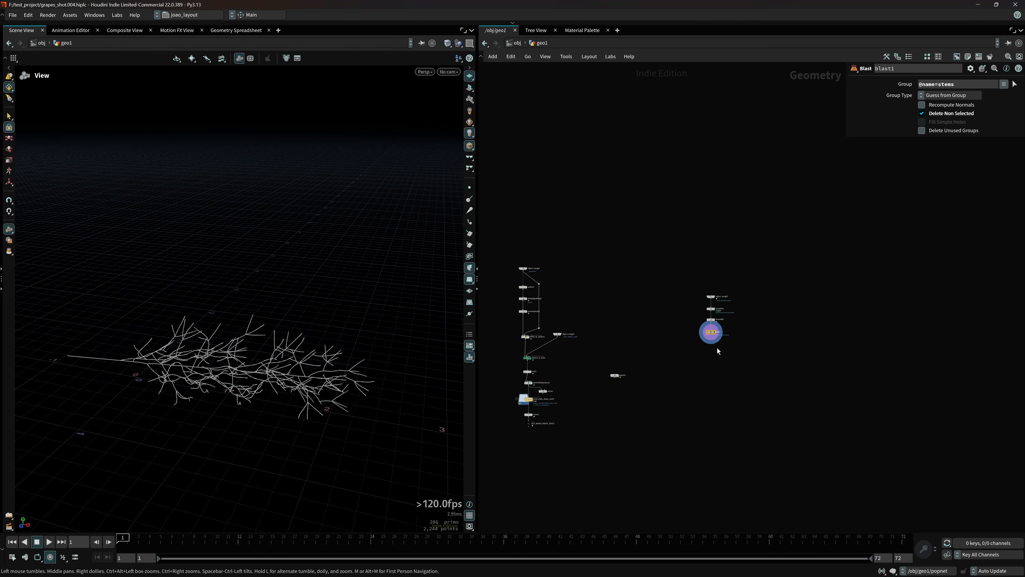
key(f)
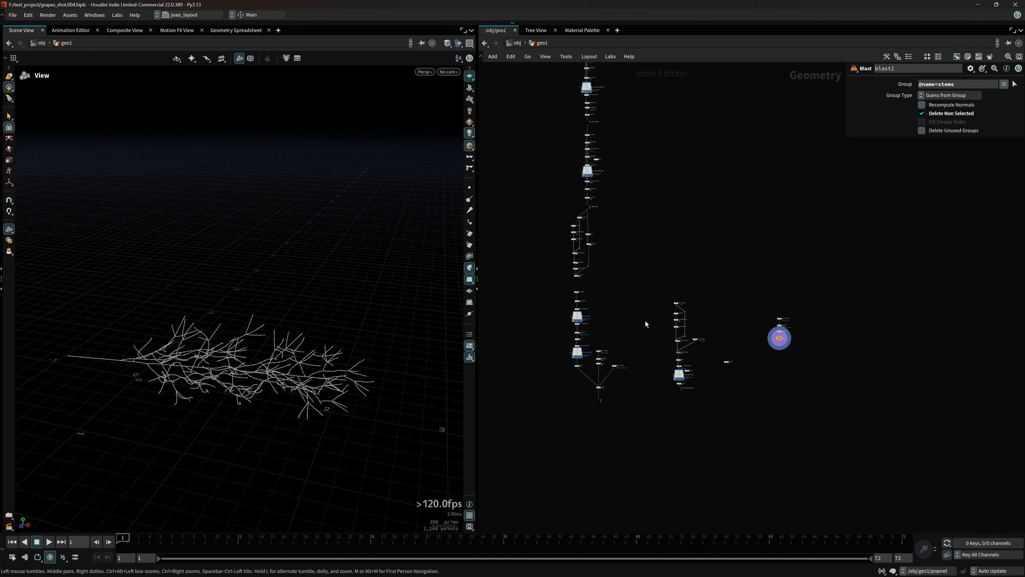
middle_drag(631, 259, 682, 504)
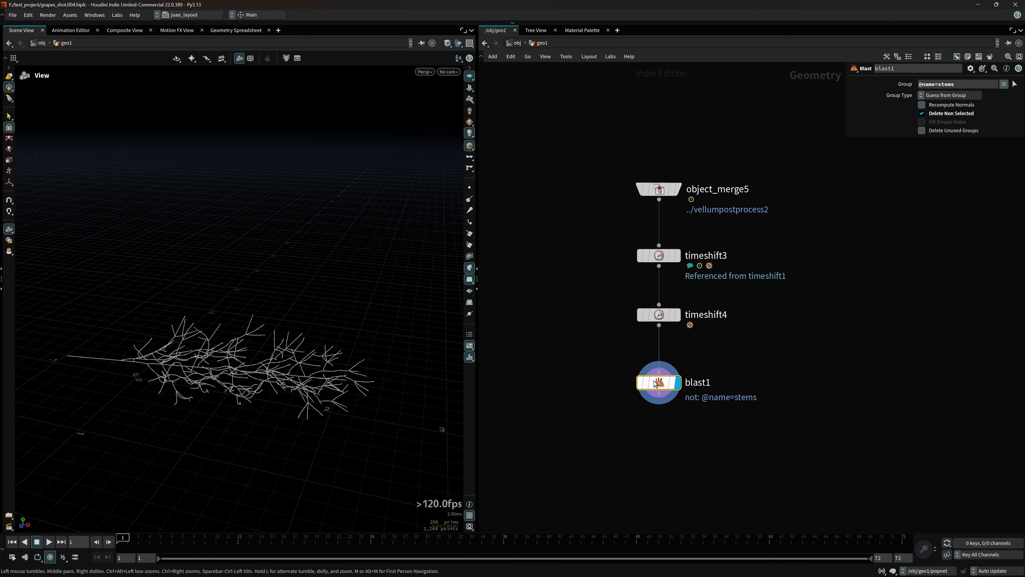
middle_click(658, 382)
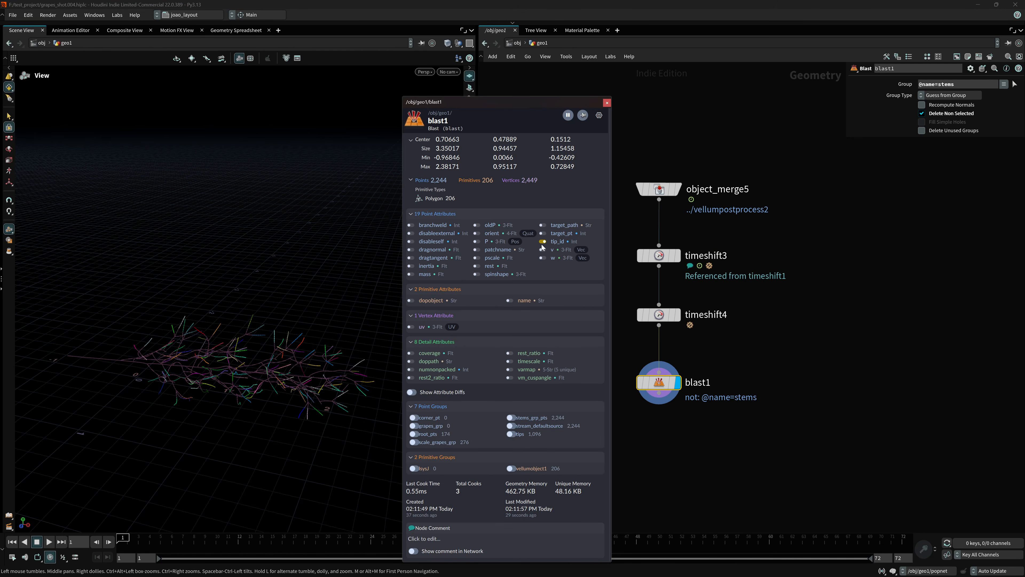
click(607, 103)
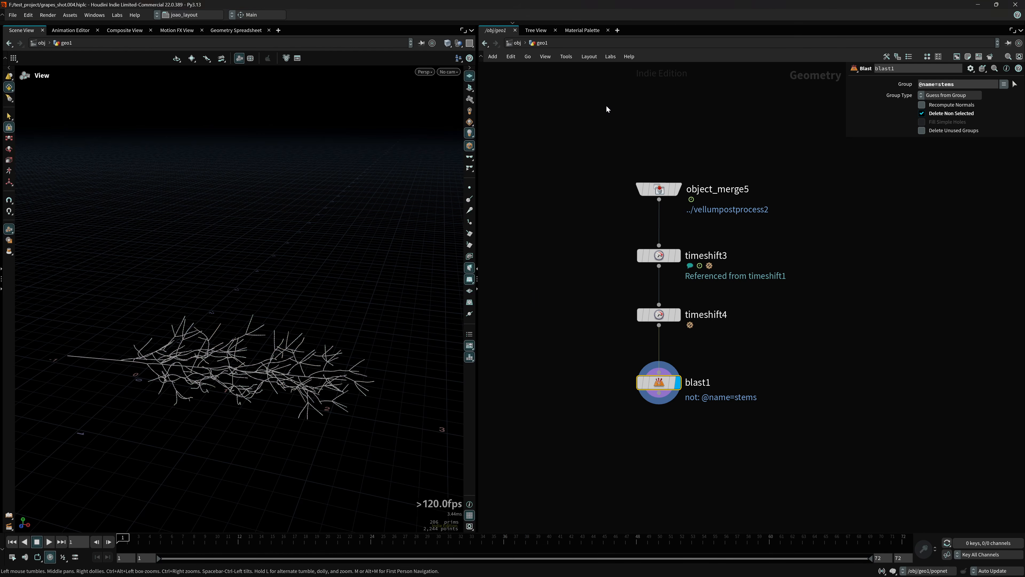
- Create an object merge reference to vellumpostprocess1 and cut it from the main node chain
key(h)
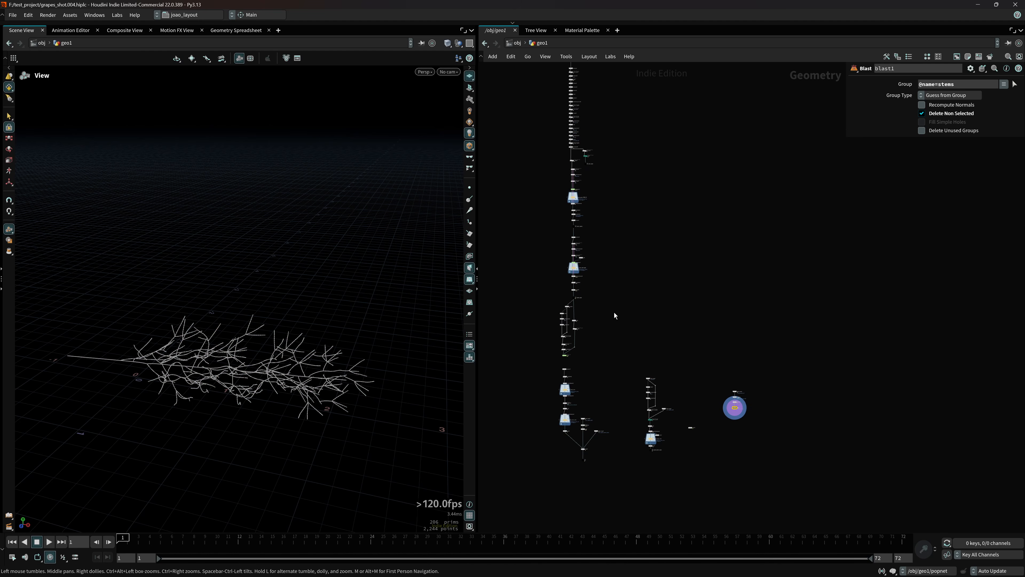
scroll(601, 298, up, 5)
middle_drag(609, 279, 595, 344)
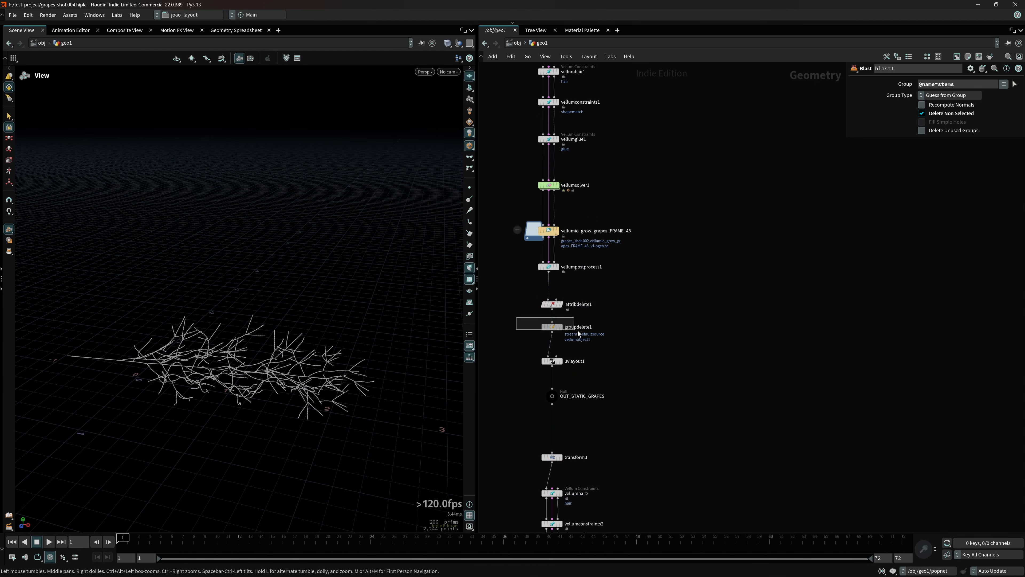
click(551, 326)
click(551, 304)
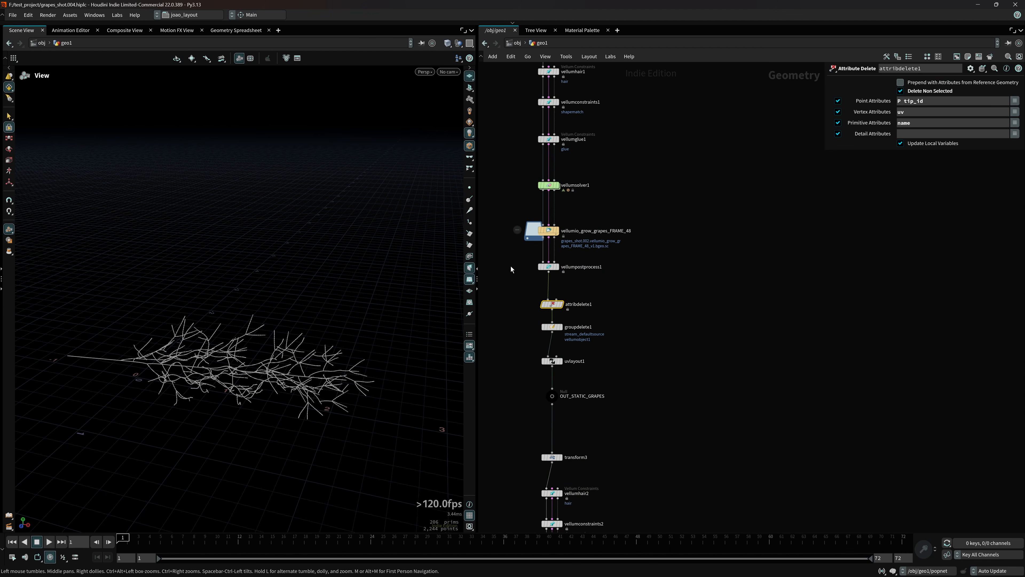
click(549, 266)
key(ctrl+v)
drag(525, 291, 678, 336)
key(ctrl+x)
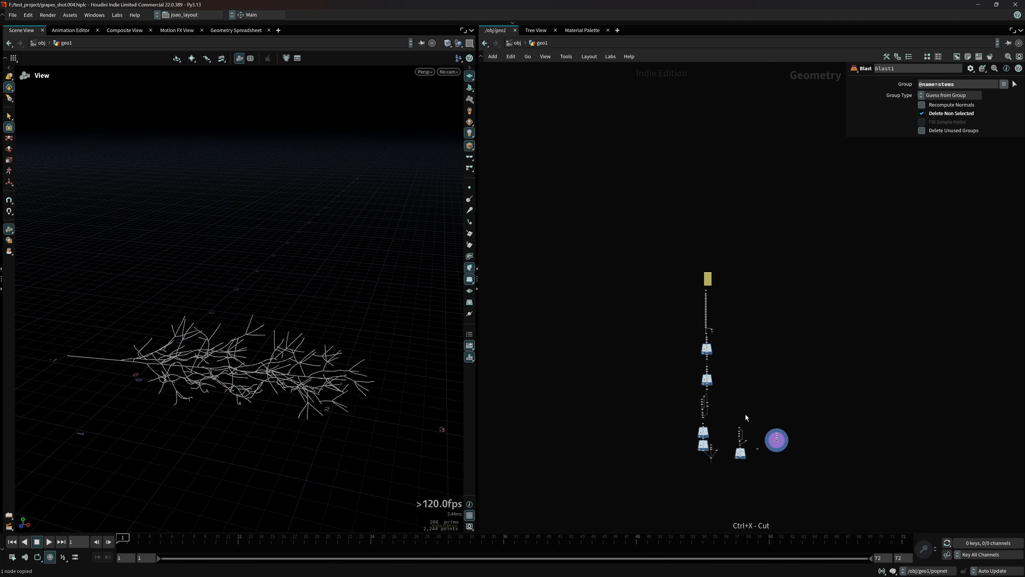
- Paste the vellumpostprocess1 object merge beside the isolated stems branch and display it
middle_drag(799, 444, 611, 381)
scroll(611, 381, up, 10)
key(ctrl+v)
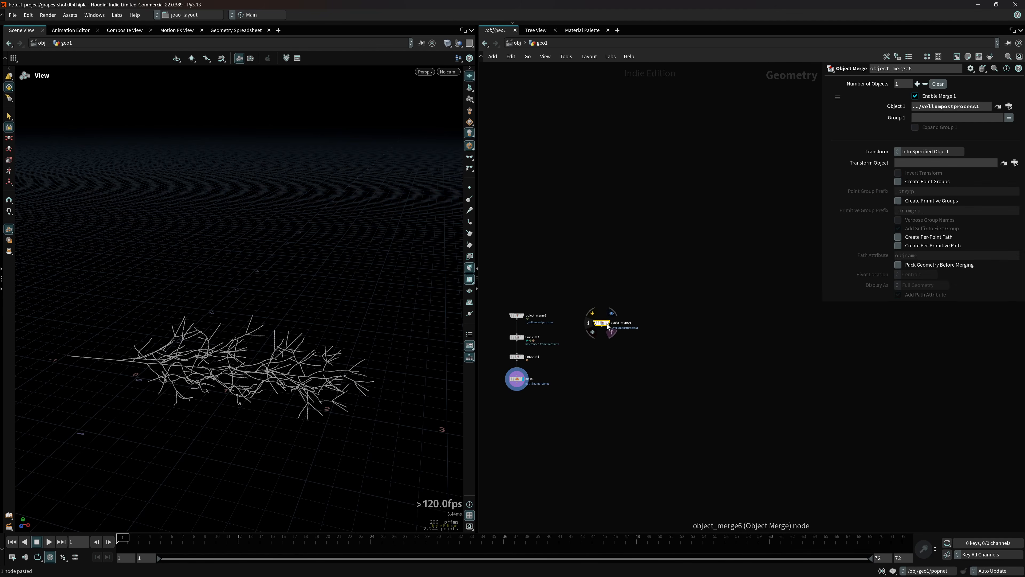
click(613, 313)
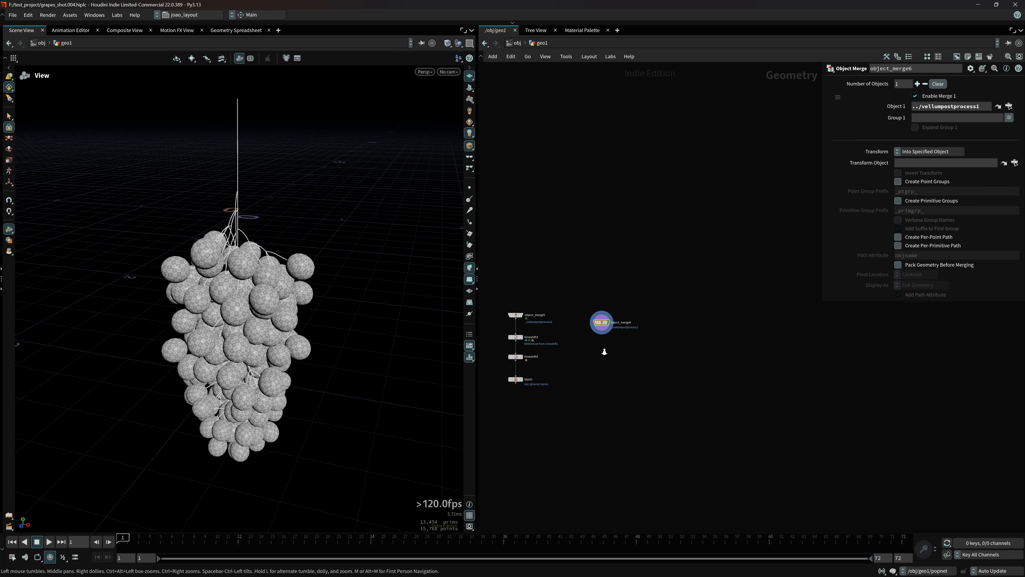
scroll(604, 351, up, 3)
key(ctrl+v)
click(654, 346)
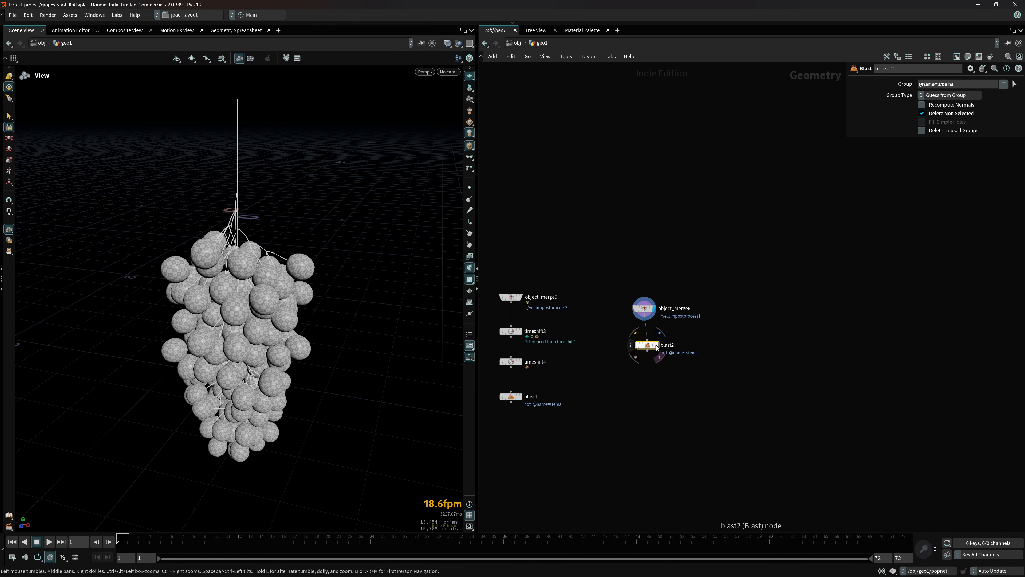
click(656, 345)
- Visualize the is_tip attribute on blast2 and inspect the branch ends with point display turned on
click(630, 344)
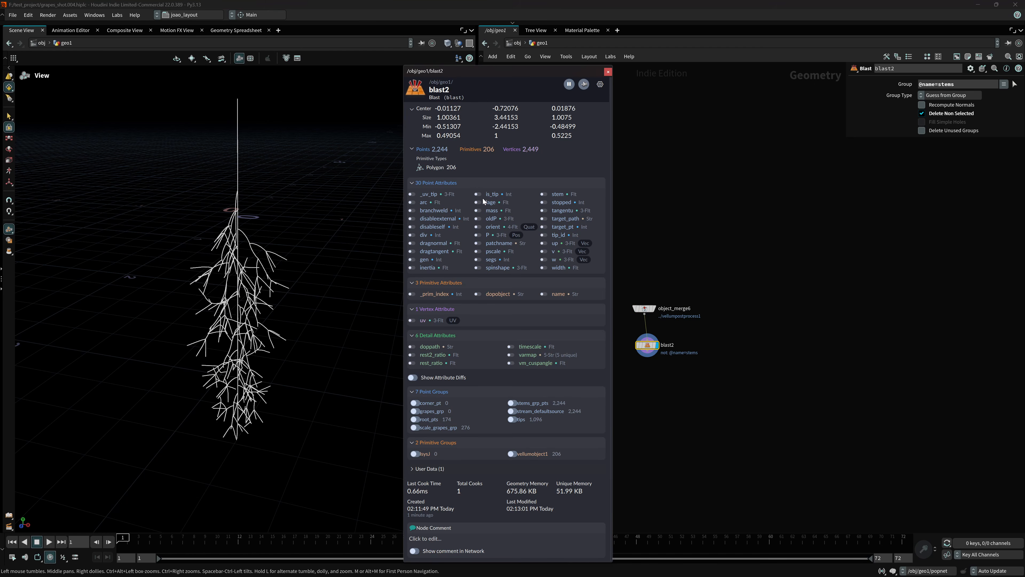
scroll(409, 184, up, 5)
scroll(407, 255, up, 6)
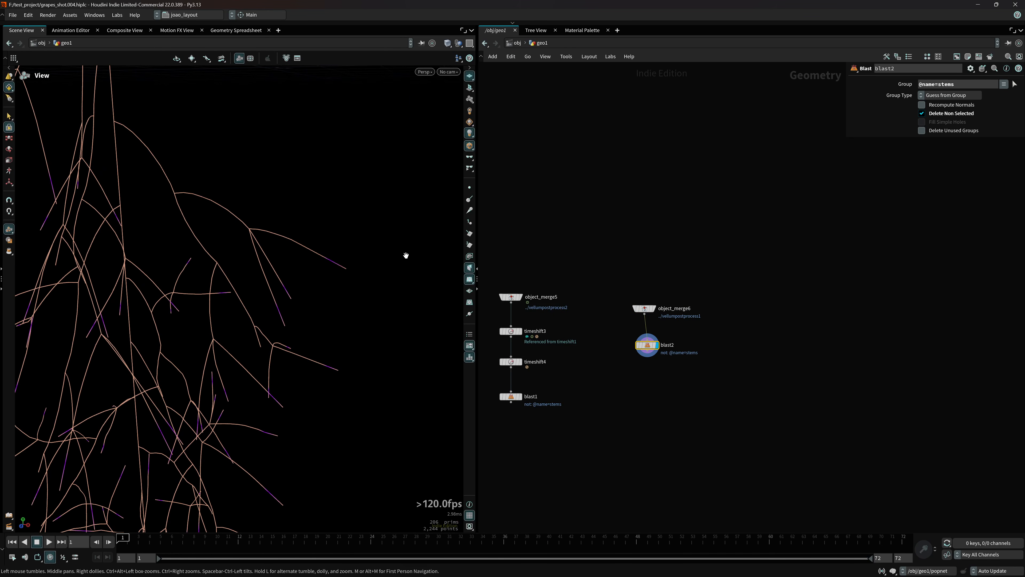
click(470, 187)
scroll(335, 261, down, 8)
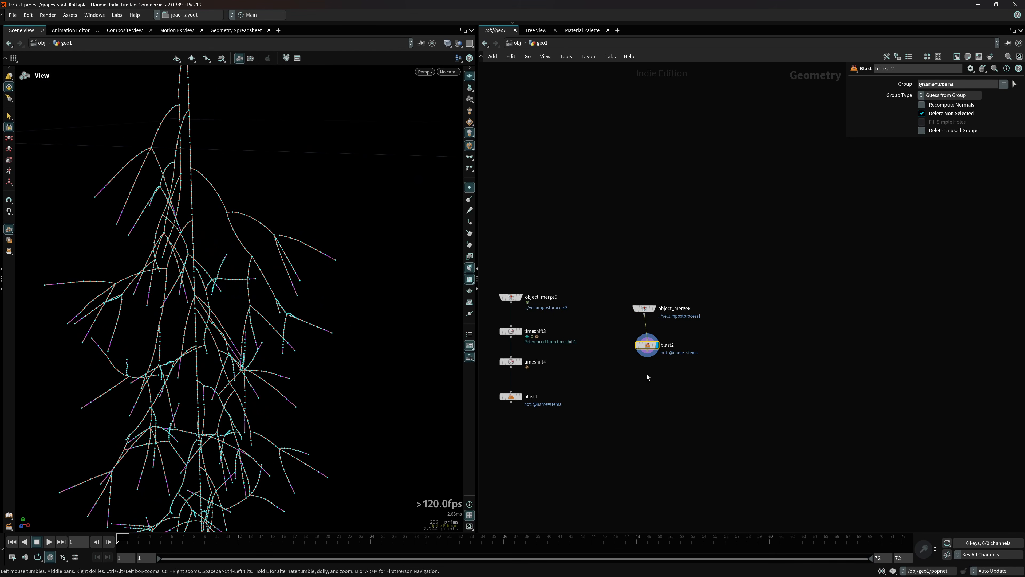
- Align object_merge6 and blast2 and move them closer to the timeshift branch
drag(647, 344, 644, 345)
middle_drag(620, 391, 629, 360)
shift+click(692, 259)
drag(693, 259, 644, 282)
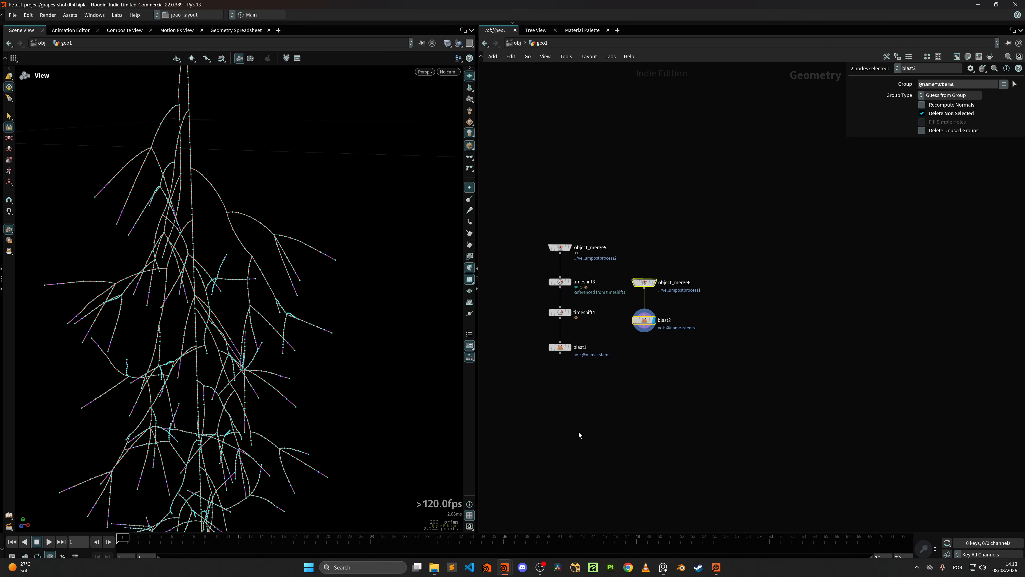
- Add an Attribute Copy node with blast1 as destination and blast2 as source, and display it
click(570, 410)
key(Tab)
text(ATTCO)
key(Down)
key(Down)
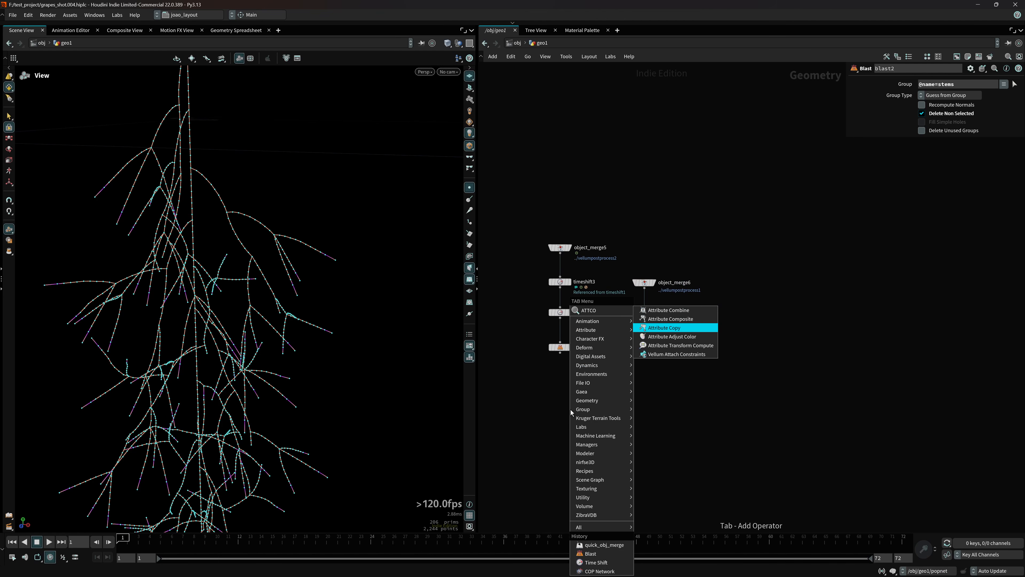
key(Return)
drag(560, 354, 644, 325)
click(579, 408)
drag(570, 409, 561, 407)
- Set the attribute name copied by attribcopy1 to is_tip
drag(920, 162, 788, 178)
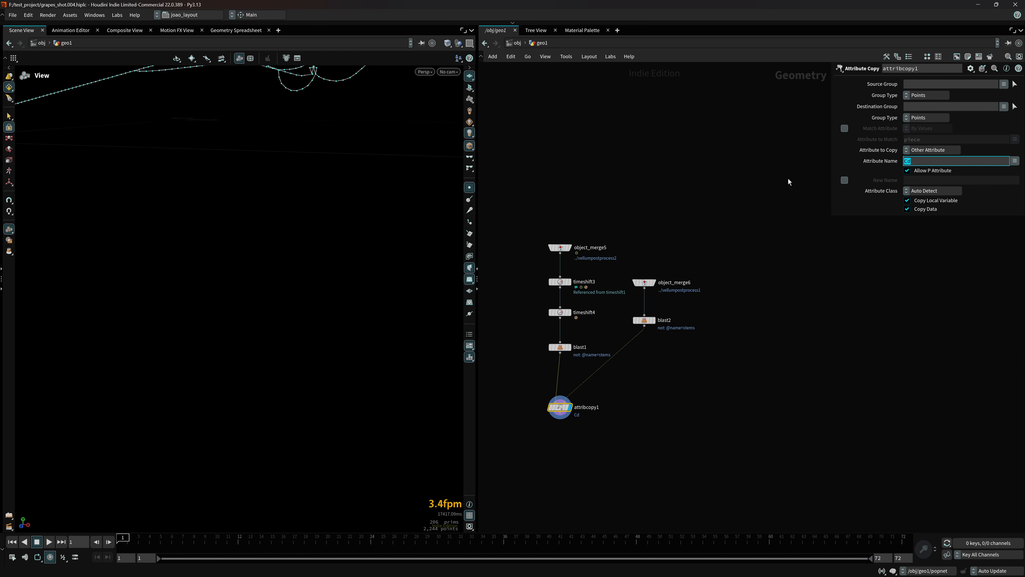
key(BackSpace)
click(1015, 161)
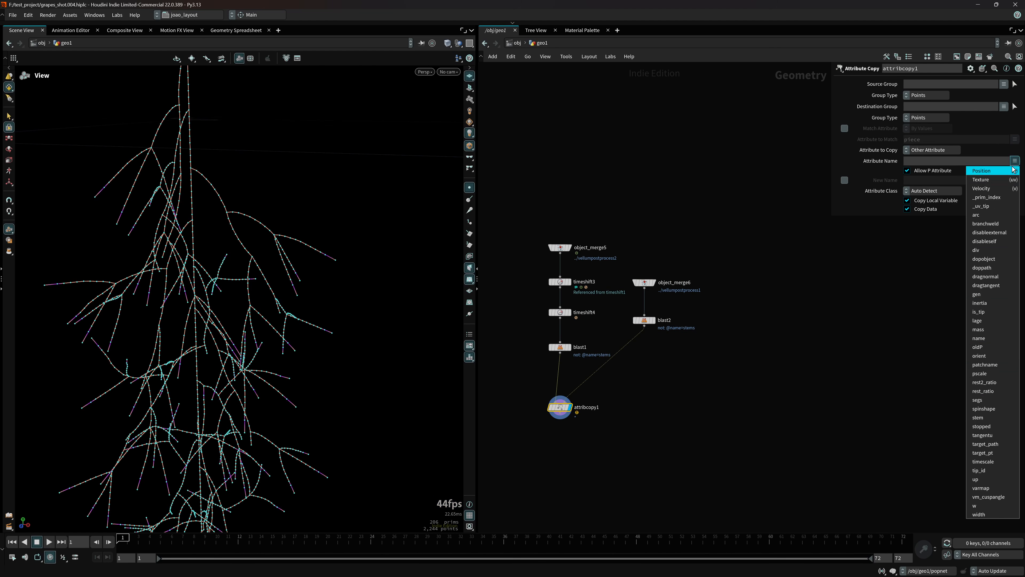
click(995, 311)
- Frame the stems, turn off point display and check the copied is_tip values along the branches
key(f)
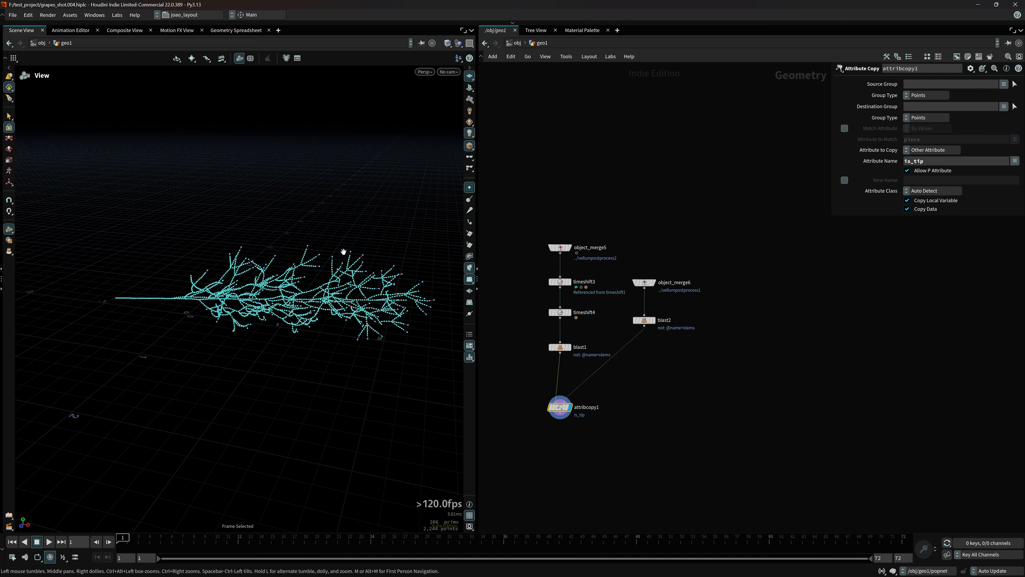
scroll(333, 290, up, 3)
click(469, 187)
scroll(368, 275, up, 3)
middle_drag(370, 276, 345, 316)
middle_drag(375, 372, 369, 335)
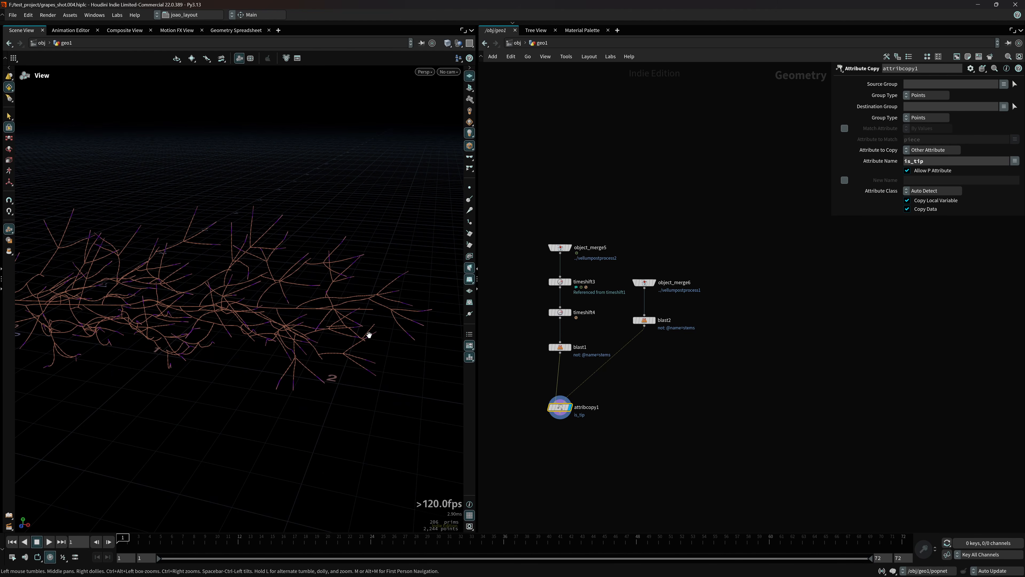
- Add a Blast node after attribcopy1 and display it
scroll(571, 440, up, 3)
drag(557, 391, 566, 382)
key(Tab)
text(blast)
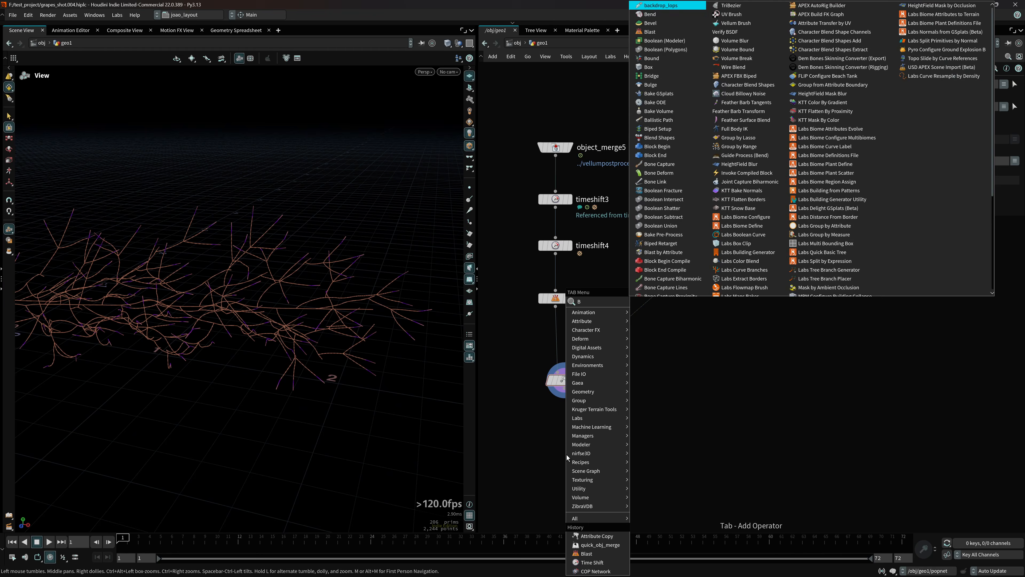
key(Return)
click(566, 454)
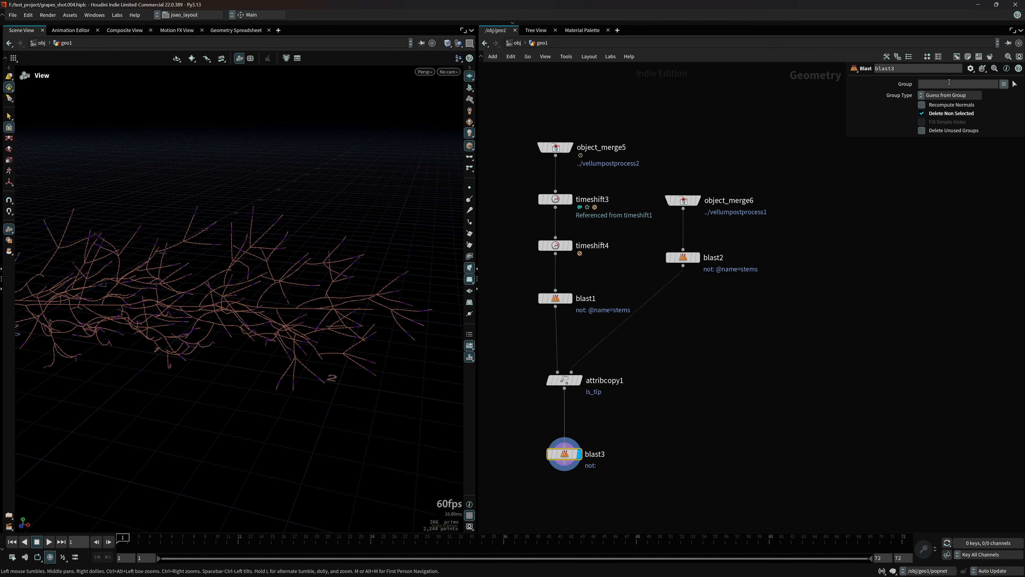
click(942, 96)
click(939, 130)
click(925, 85)
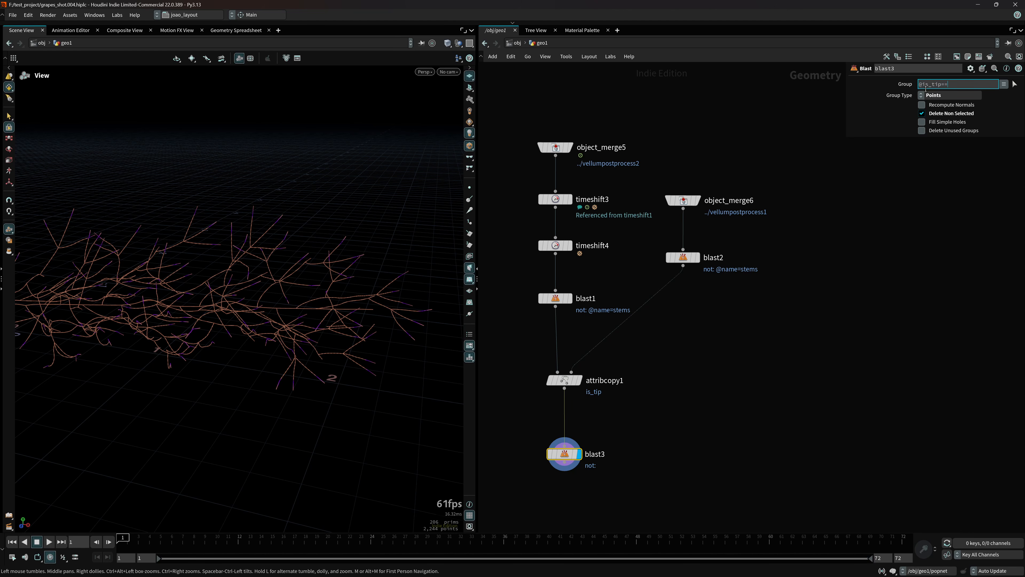
text(@is_tip==1)
key(Return)
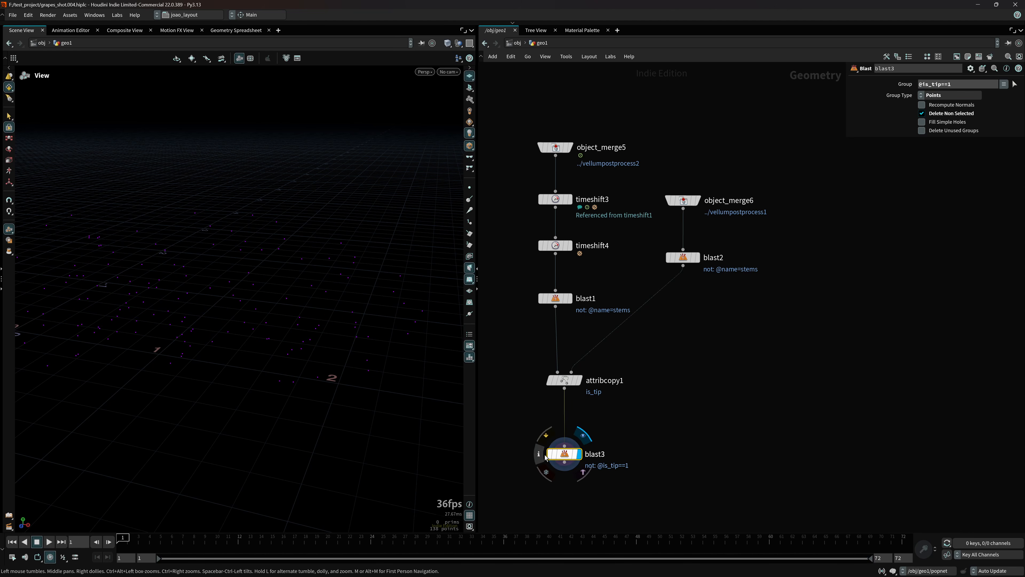
- Review blast3's attributes and visualize orient on the isolated tip points
middle_click(565, 452)
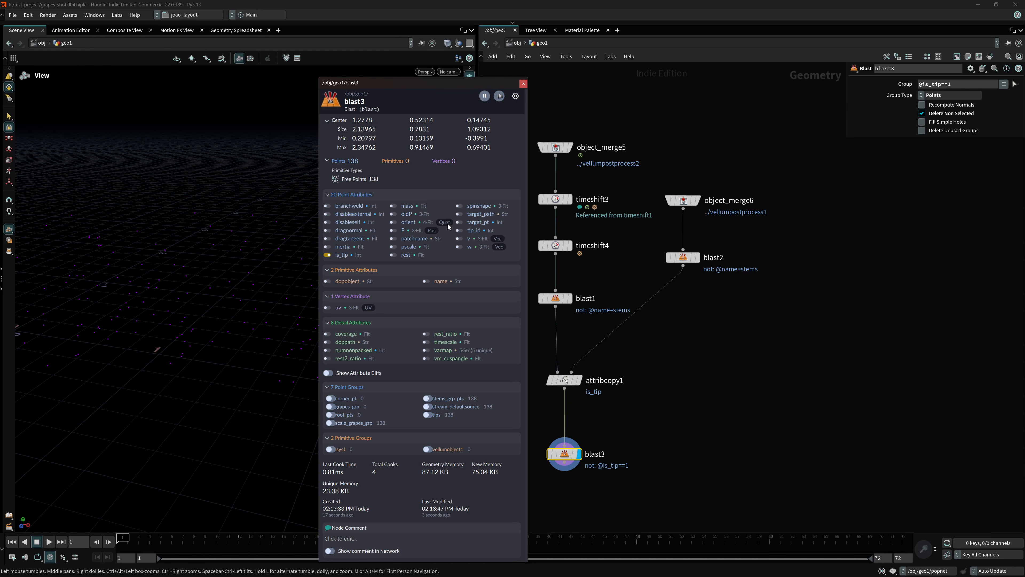
right_drag(242, 303, 311, 373)
middle_drag(310, 374, 314, 343)
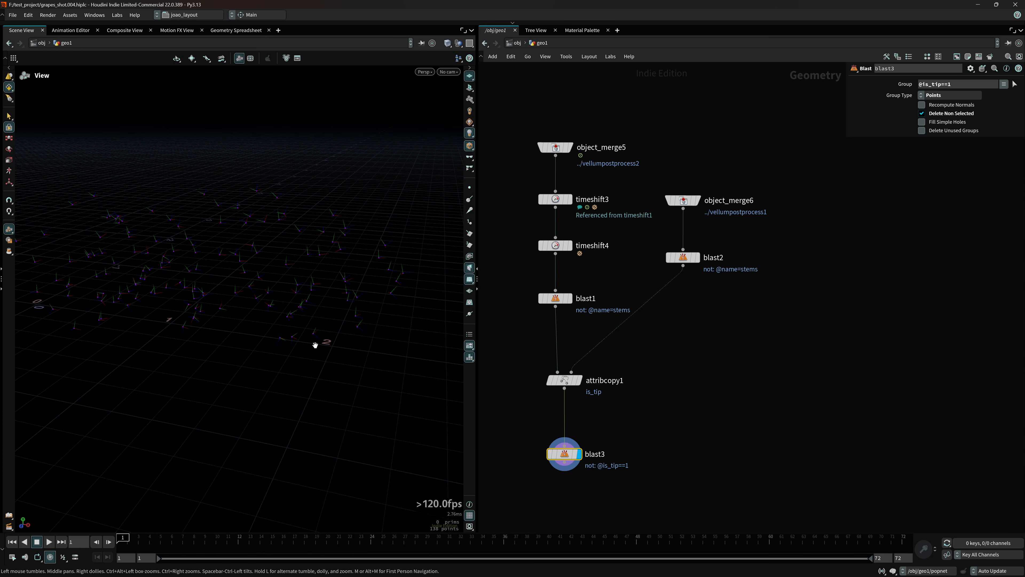
- Visualize tip_id on the blast3 points, turn the orient visualizer off and inspect the colored tips
middle_click(563, 456)
click(456, 230)
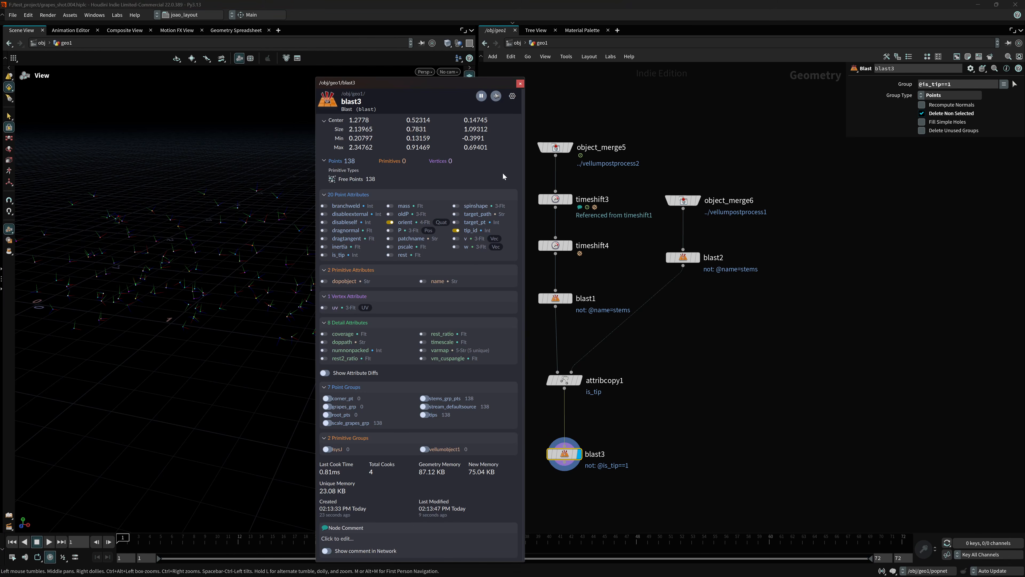
click(519, 84)
click(469, 357)
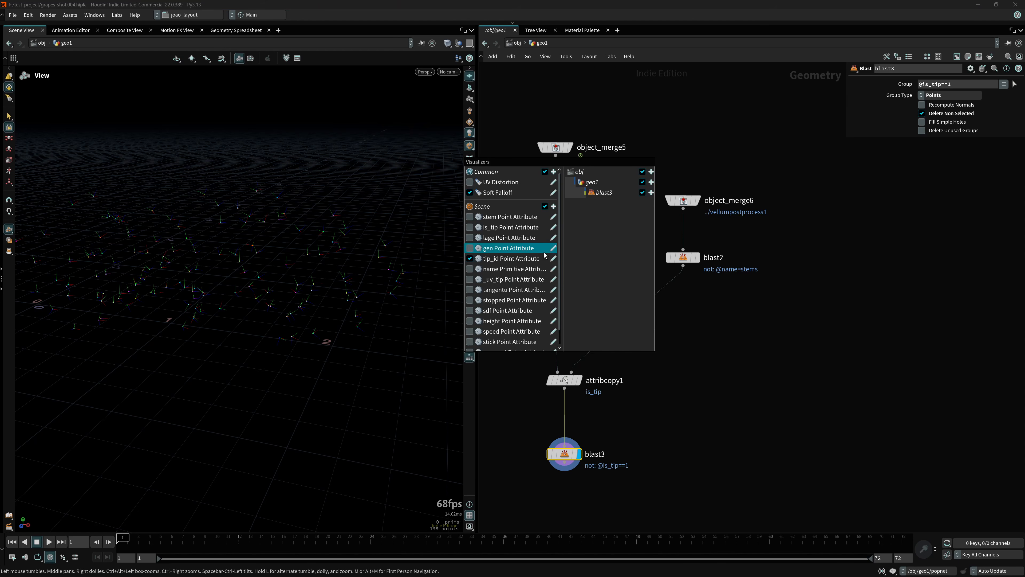
scroll(561, 285, down, 2)
click(469, 346)
drag(314, 298, 287, 309)
- Create an object merge reference to timeshift2 in the grape animation chain and display its geometry
middle_drag(637, 427, 621, 325)
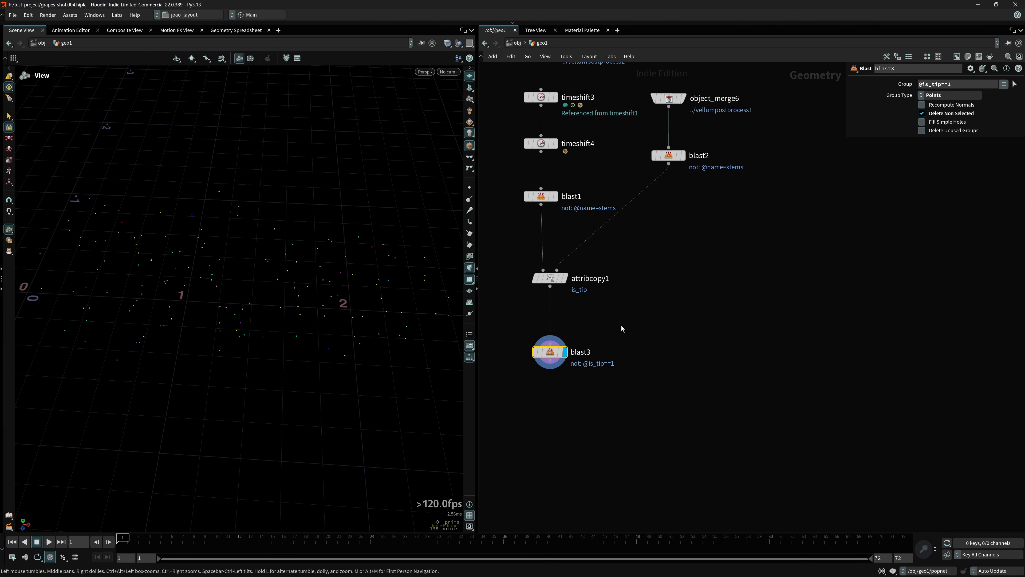
middle_drag(632, 280, 628, 355)
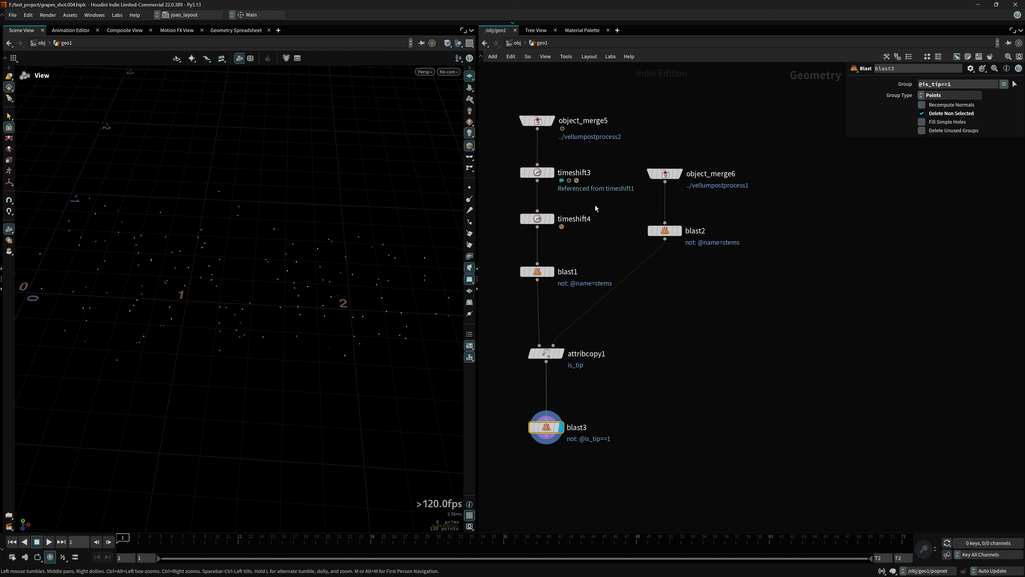
middle_drag(308, 279, 380, 351)
scroll(357, 322, down, 3)
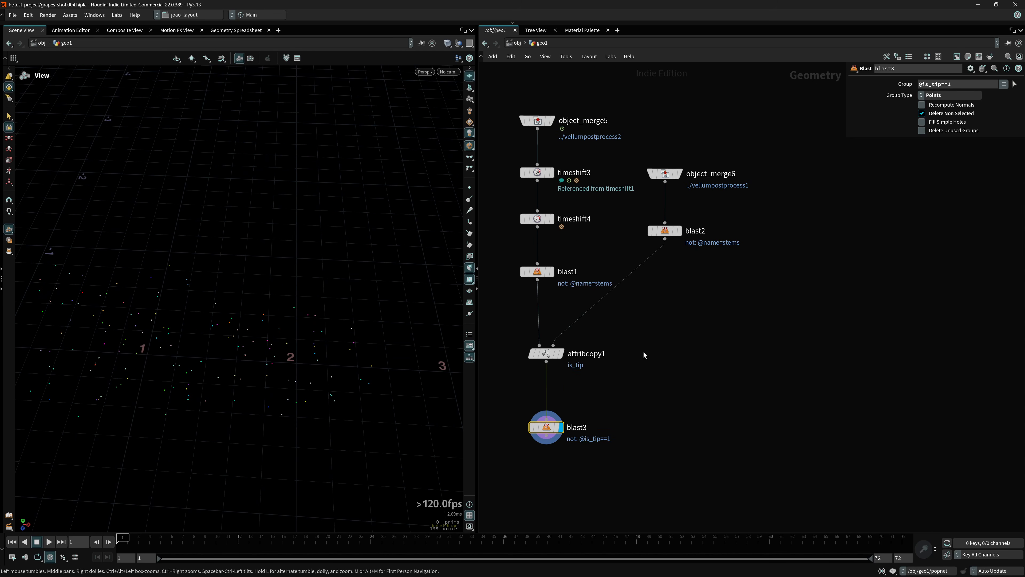
scroll(643, 351, down, 7)
middle_drag(518, 340, 644, 336)
scroll(628, 298, up, 10)
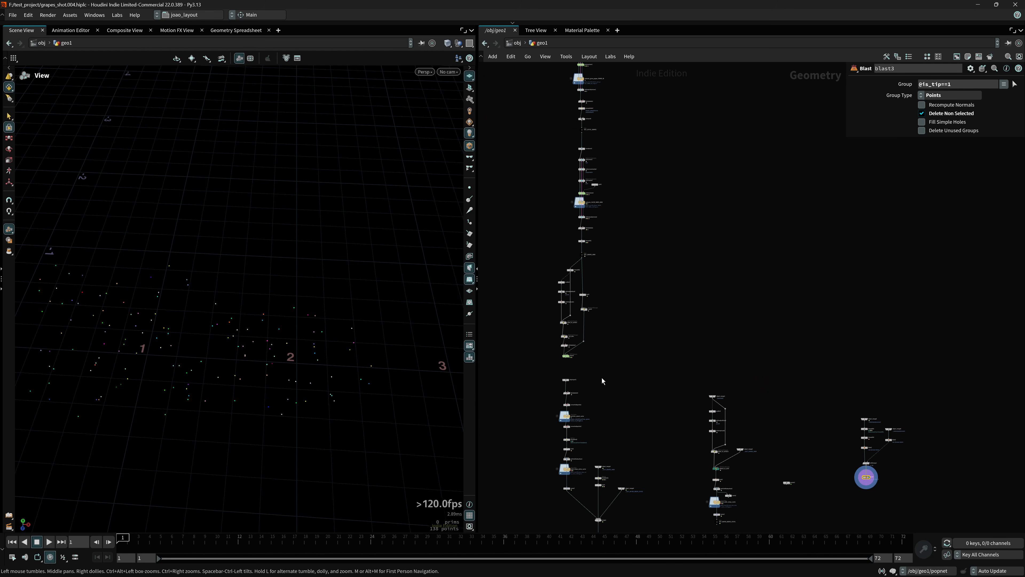
scroll(633, 298, up, 6)
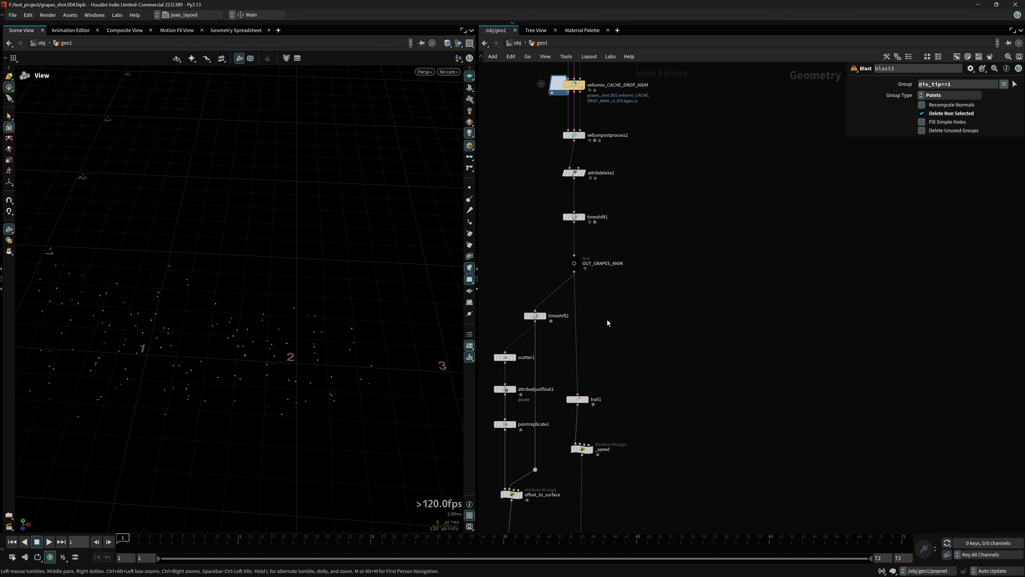
drag(490, 302, 559, 347)
key(ctrl+shift+v)
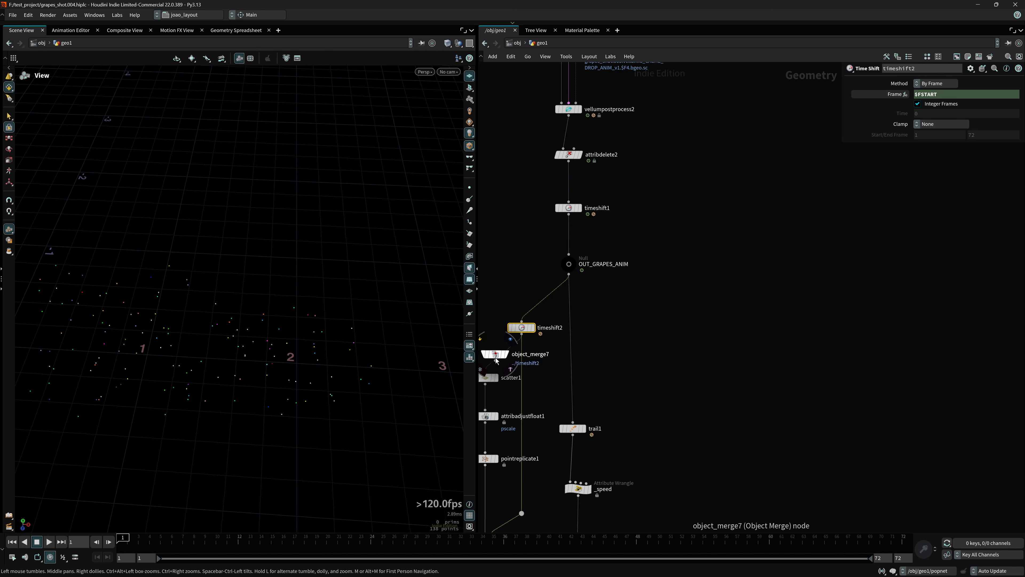
drag(496, 357, 666, 404)
click(676, 403)
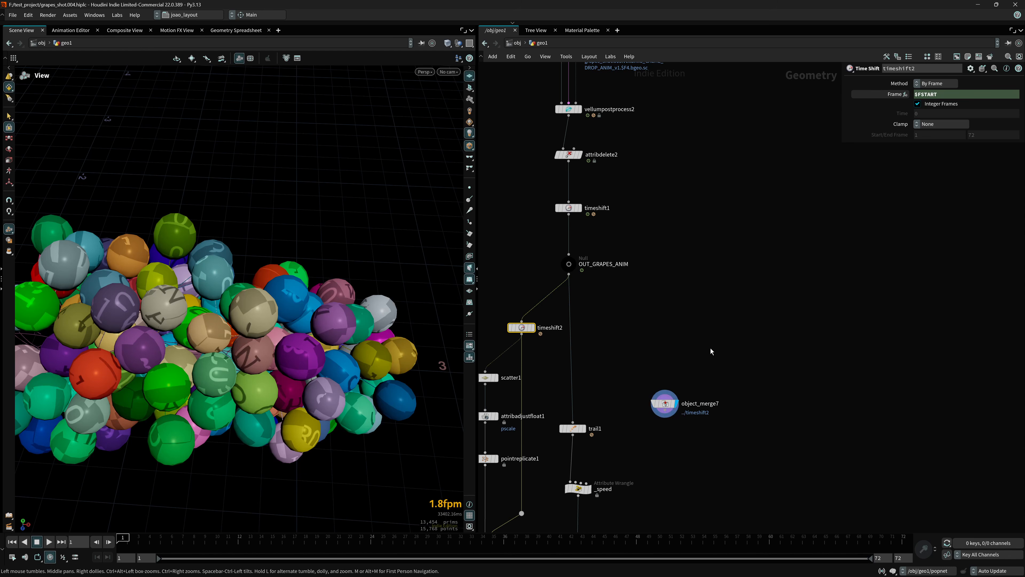
- Move object_merge7 across the network to sit beside the stem tips branch
scroll(753, 337, down, 10)
middle_drag(762, 392, 565, 362)
scroll(552, 338, up, 6)
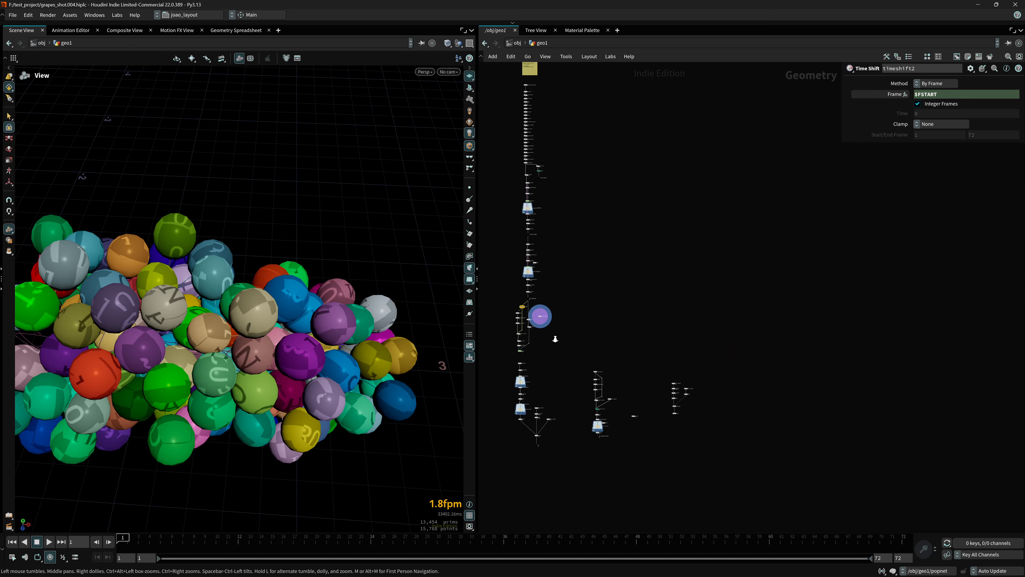
drag(521, 267, 875, 416)
middle_drag(865, 453, 554, 256)
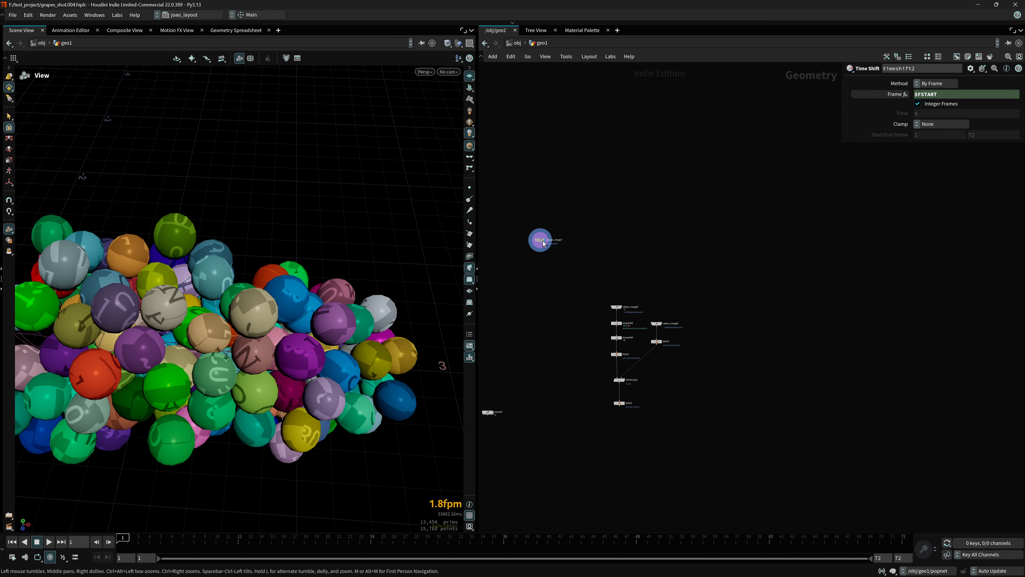
drag(544, 242, 687, 379)
scroll(707, 416, up, 5)
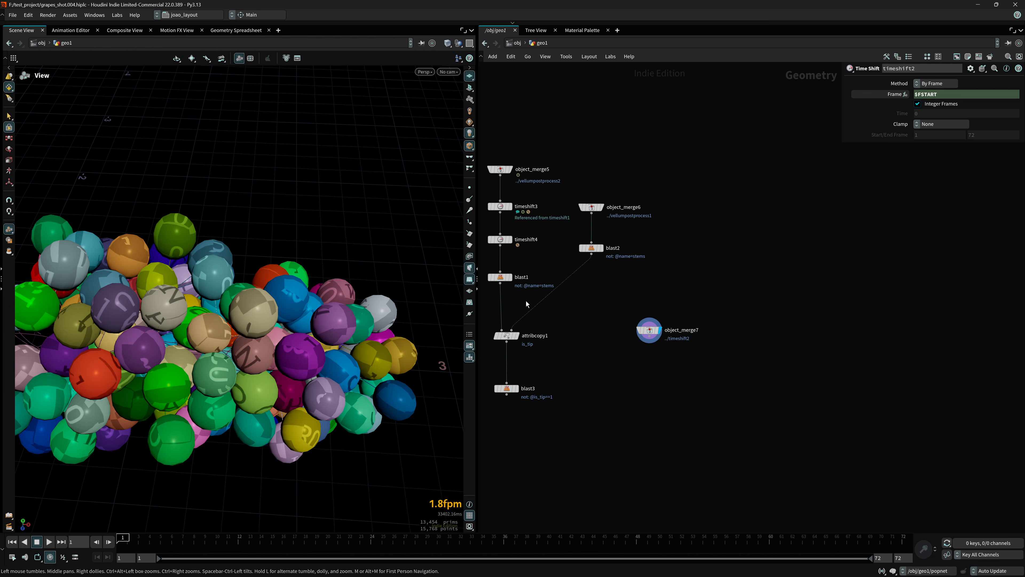
- Duplicate blast1 below object_merge7, connect it and display the copy
alt+drag(507, 278, 650, 361)
click(660, 364)
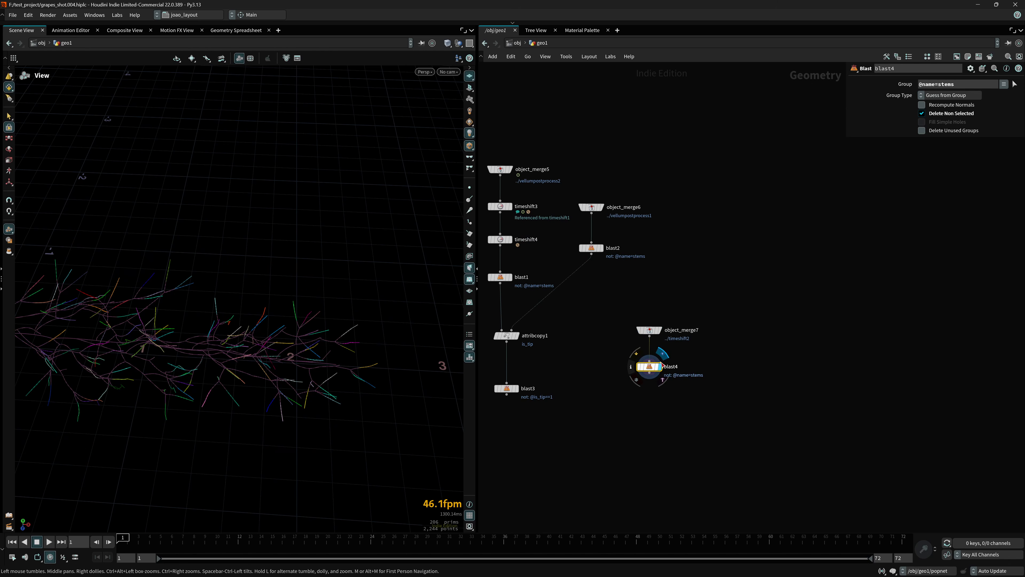
- Disable Delete Non Selected on blast4 so the stems are removed, and inspect the remaining grapes
click(923, 115)
scroll(375, 367, down, 5)
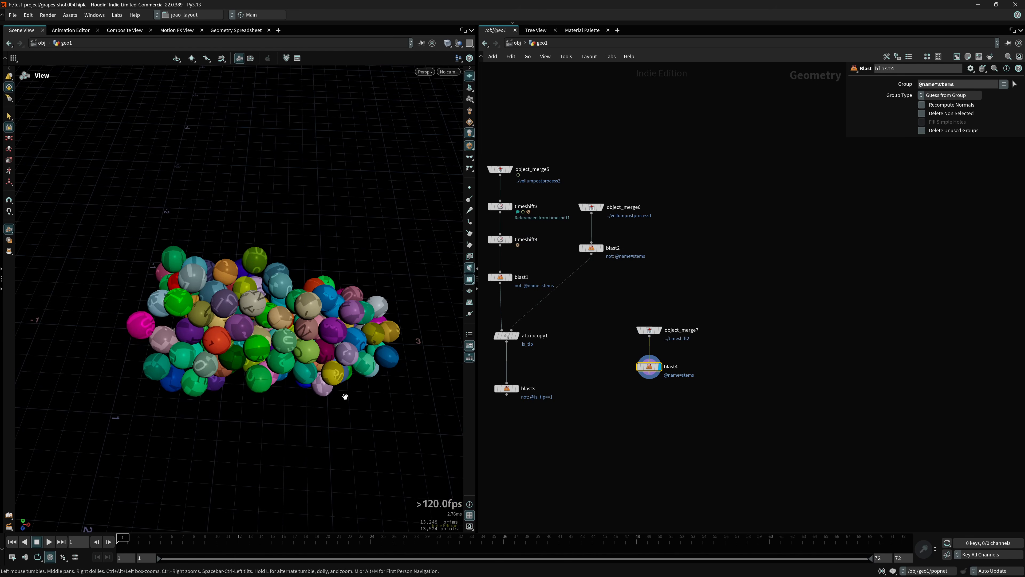
drag(345, 396, 320, 361)
scroll(320, 361, up, 4)
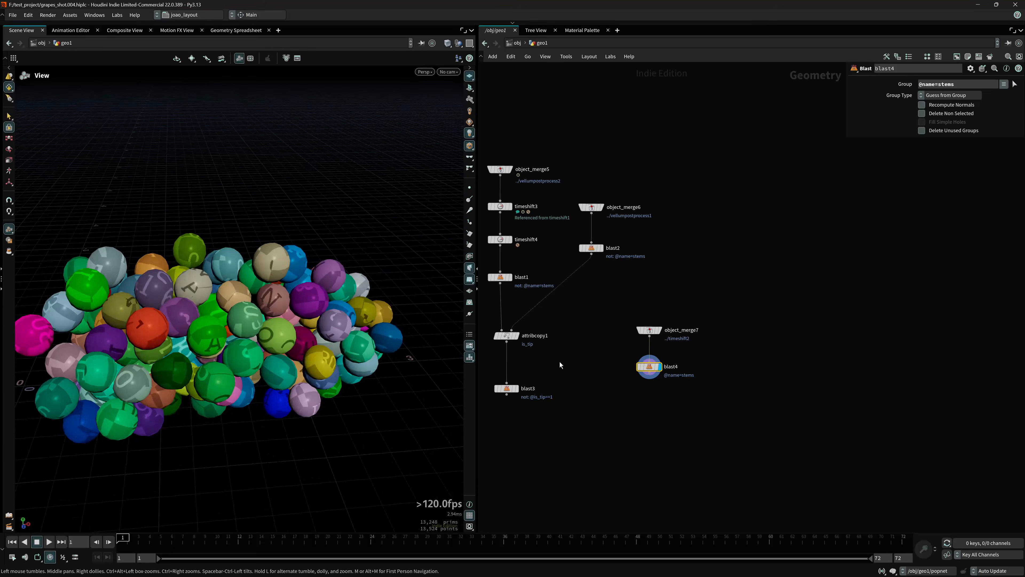
- Add an Attribute Wrangle below blast4, feeding blast4 into its first input and the blast3 tip points into its second
scroll(674, 408, up, 4)
key(Tab)
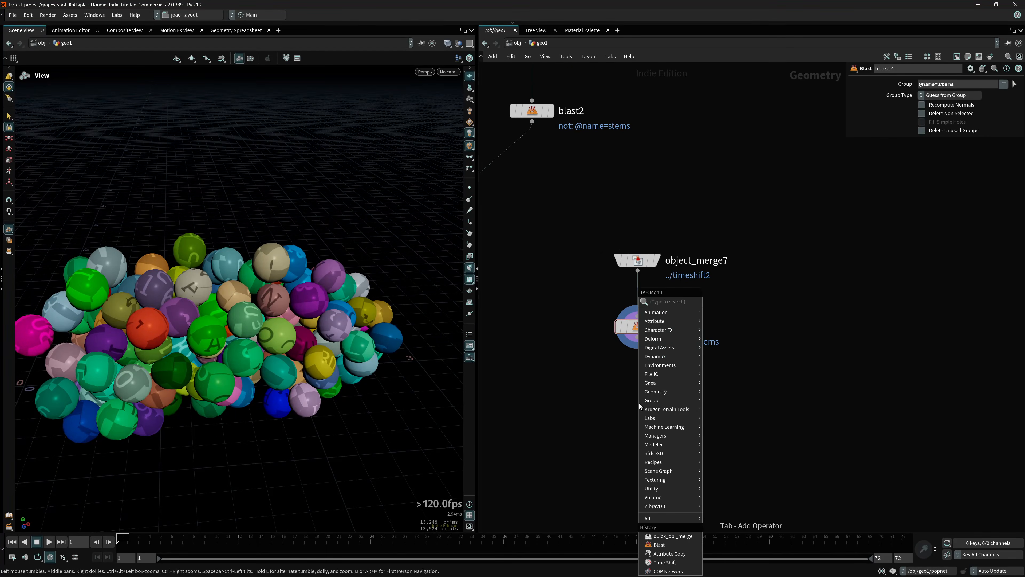
text(attwr)
key(Return)
click(640, 404)
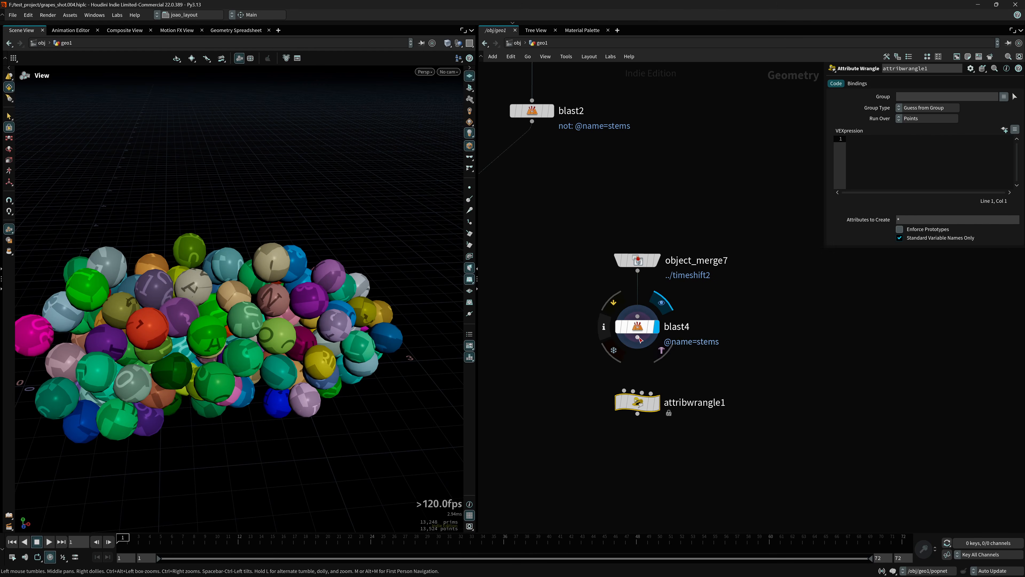
drag(642, 407, 665, 430)
click(655, 415)
middle_drag(539, 350, 684, 377)
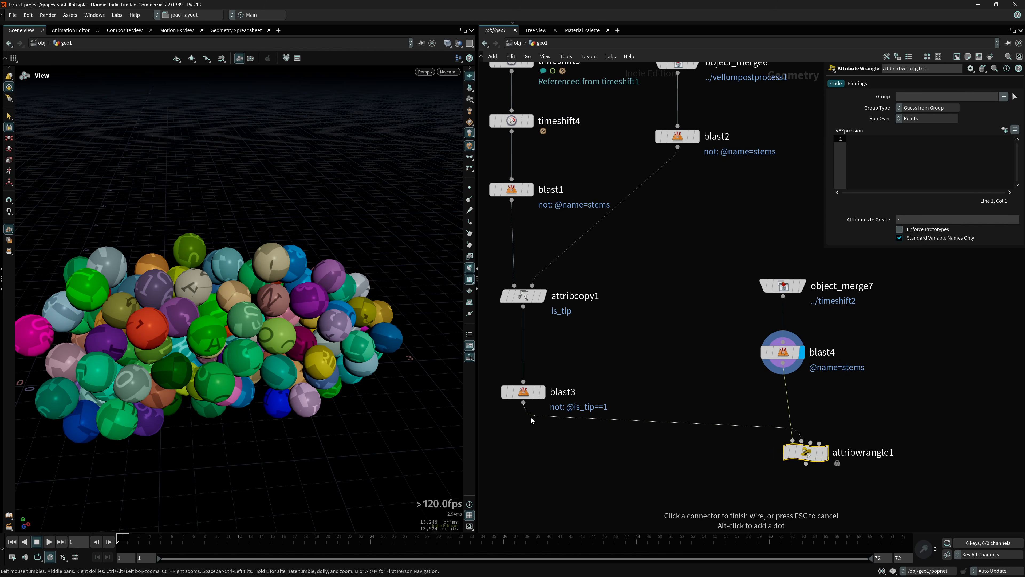
click(525, 406)
- Position attribwrangle1 just below blast4 and display its output
middle_drag(716, 459, 579, 424)
drag(666, 418, 656, 423)
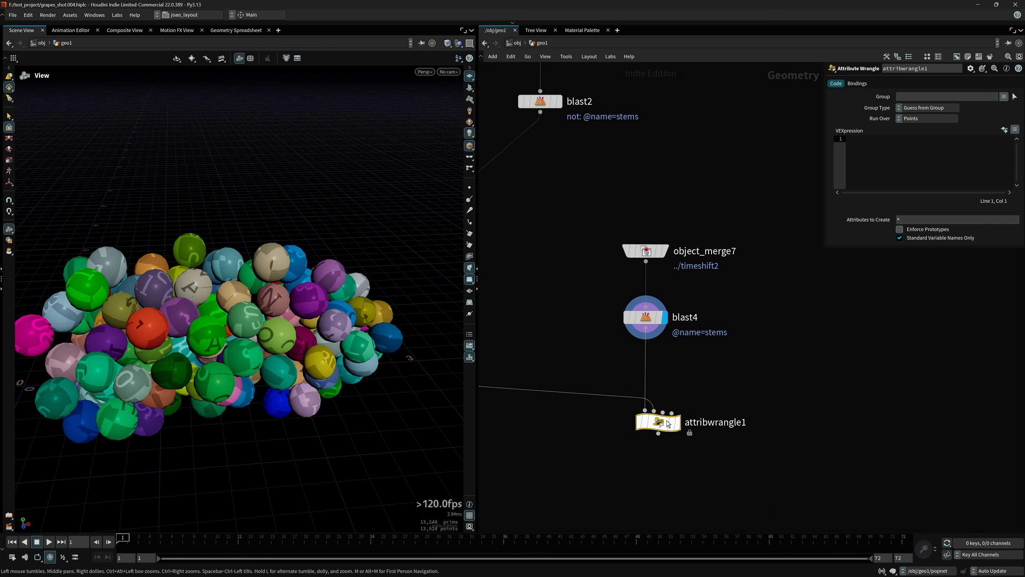
click(677, 423)
drag(661, 423, 664, 429)
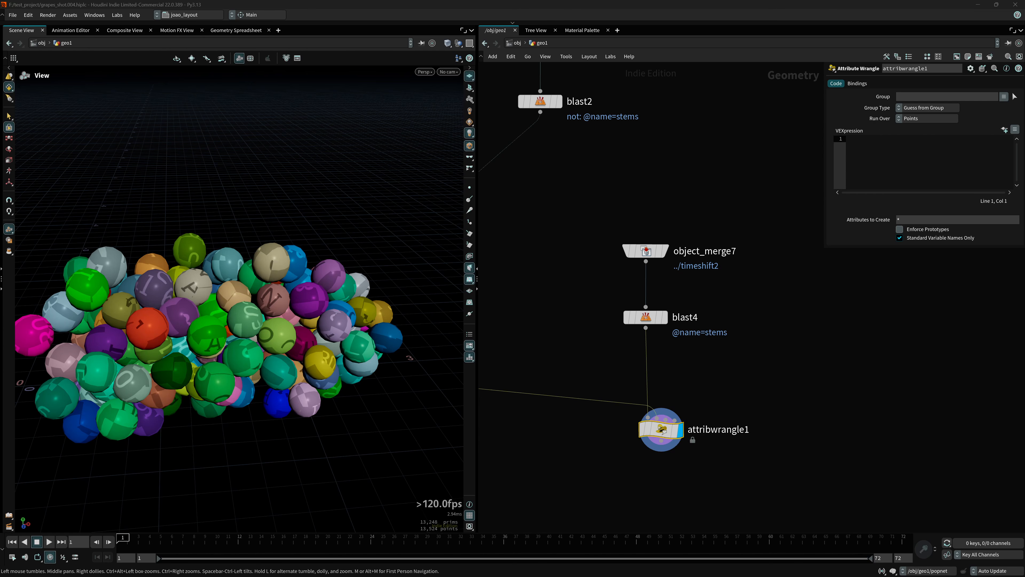
middle_drag(662, 430, 707, 372)
click(576, 329)
click(688, 382)
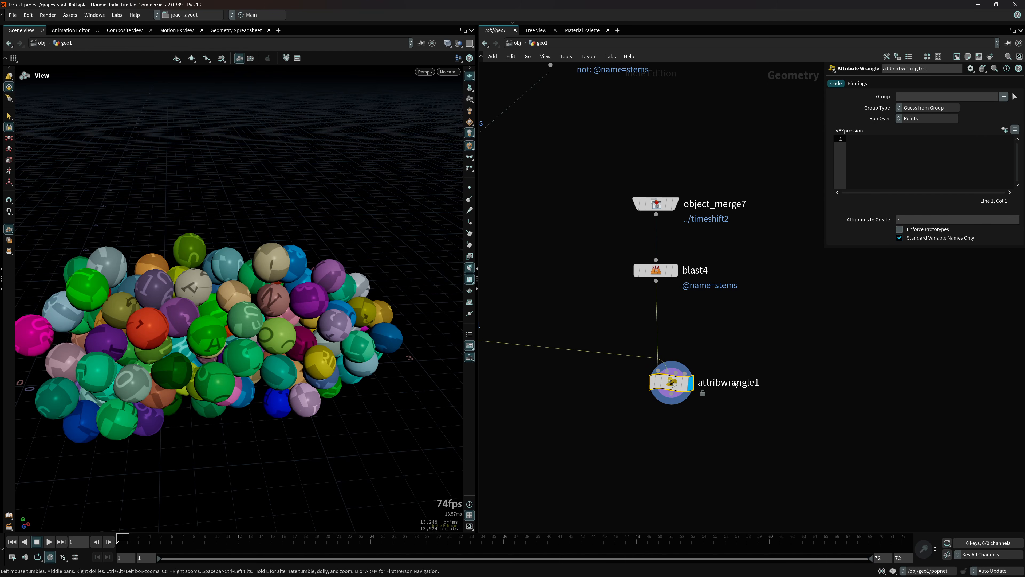
- Rename attribwrangle1 to reset_xforms
double_click(734, 382)
text(reset_xf)
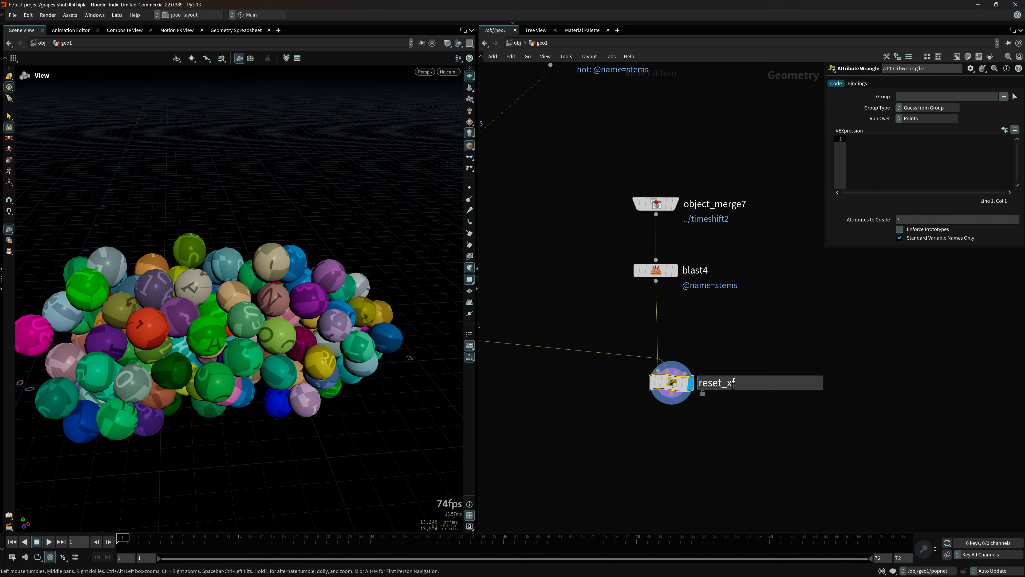
text(orms)
key(Return)
- Look up the matching tip point in the reset_xforms code with int pt = findattribval(1, 'point', 'tip_id', i@tip_id);
drag(824, 250, 753, 247)
click(808, 174)
ctrl+scroll(808, 174, up, 2)
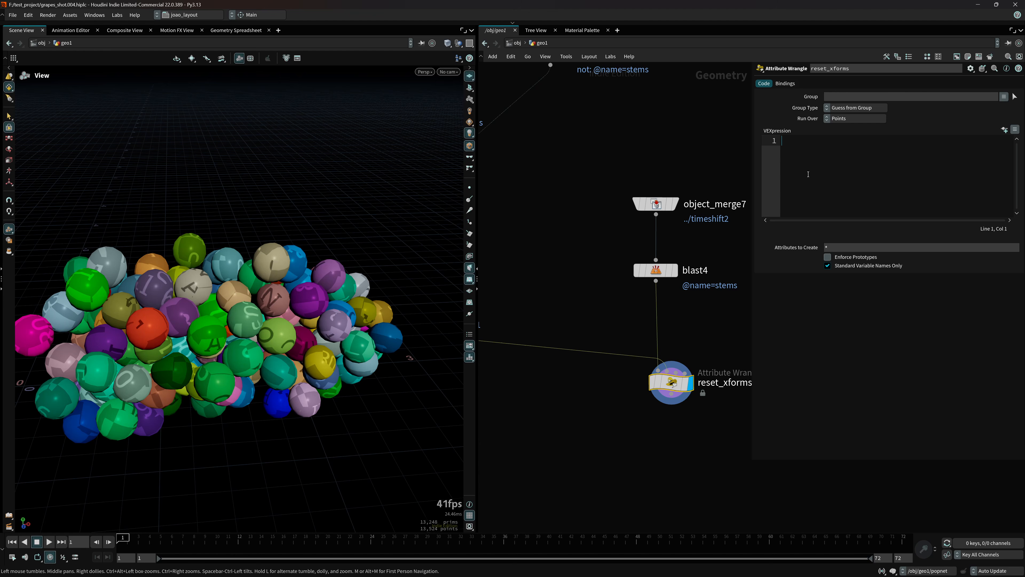
text(int pt)
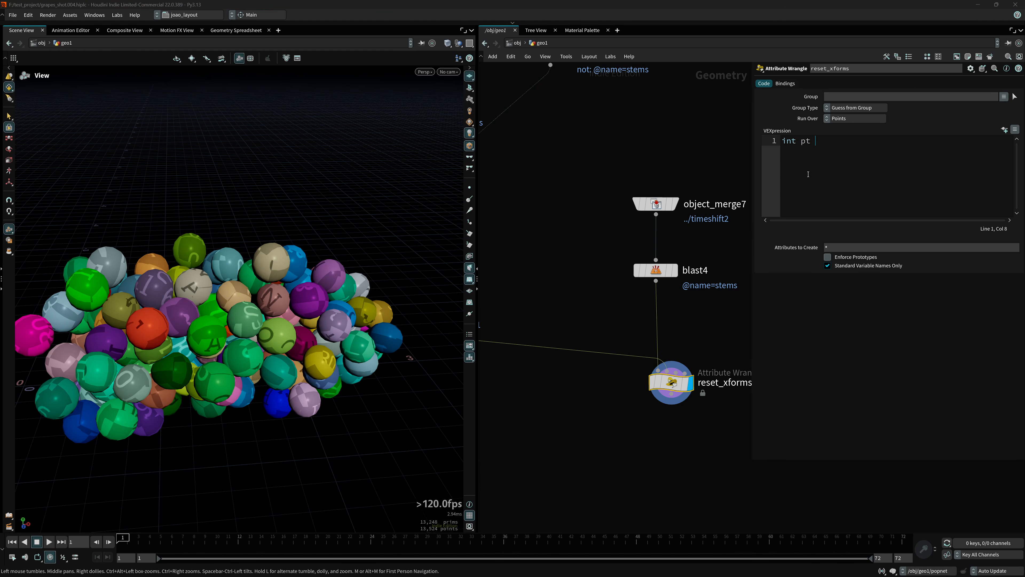
text( = find)
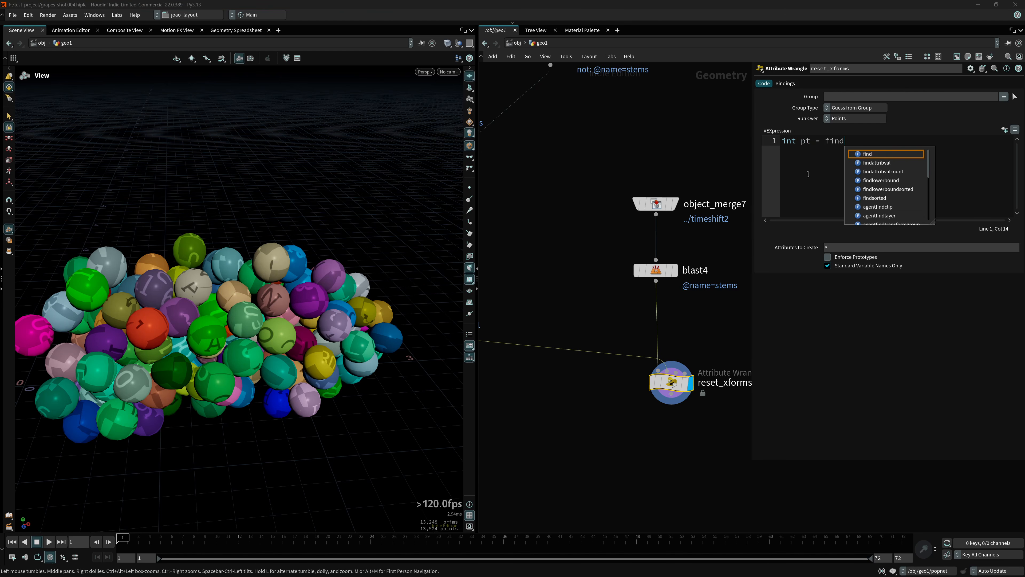
text(a)
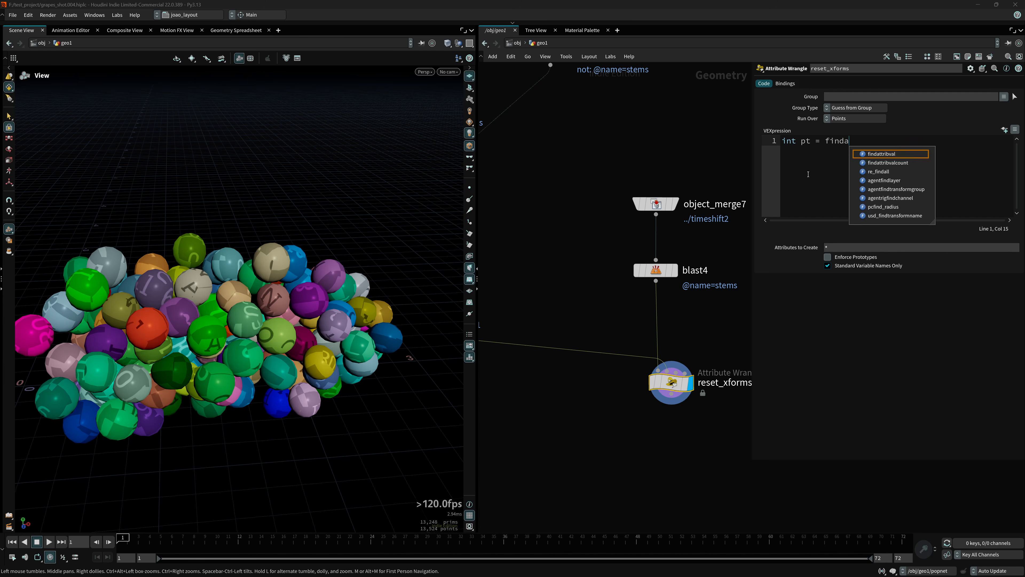
text(ttribval(1)
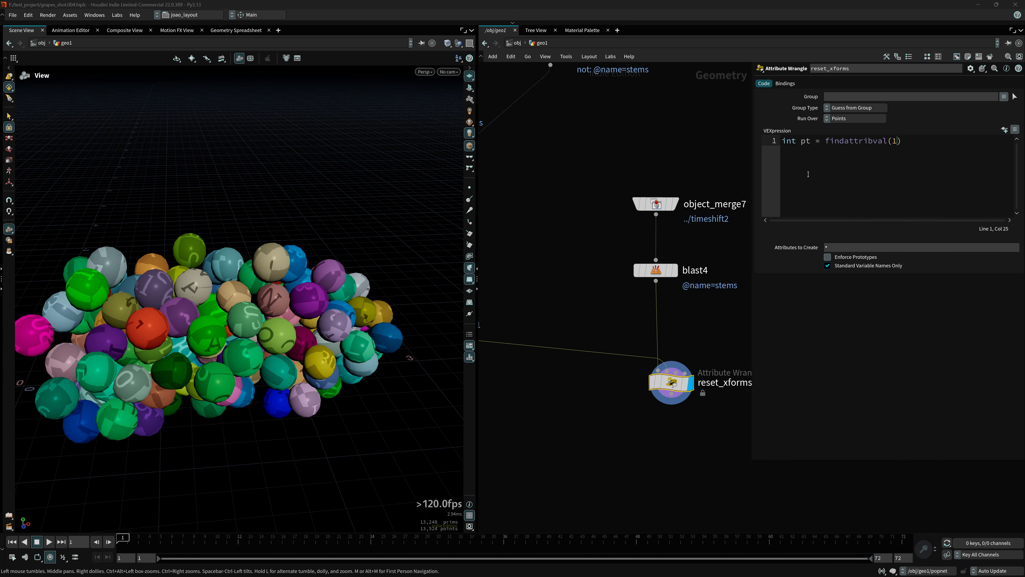
text(, 'poi)
text(nt', '')
text(tip)
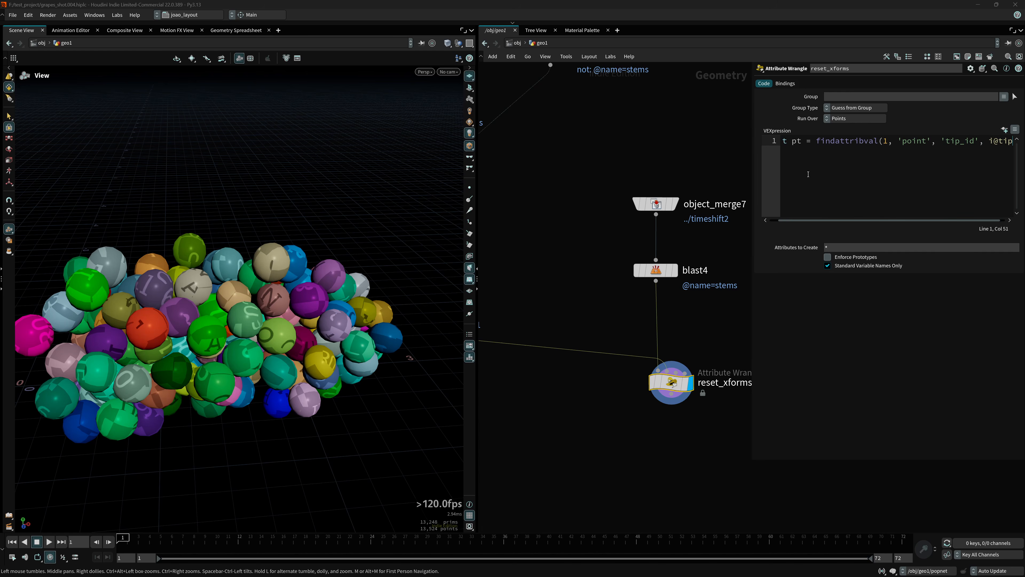
text(_id, i@tip_id);)
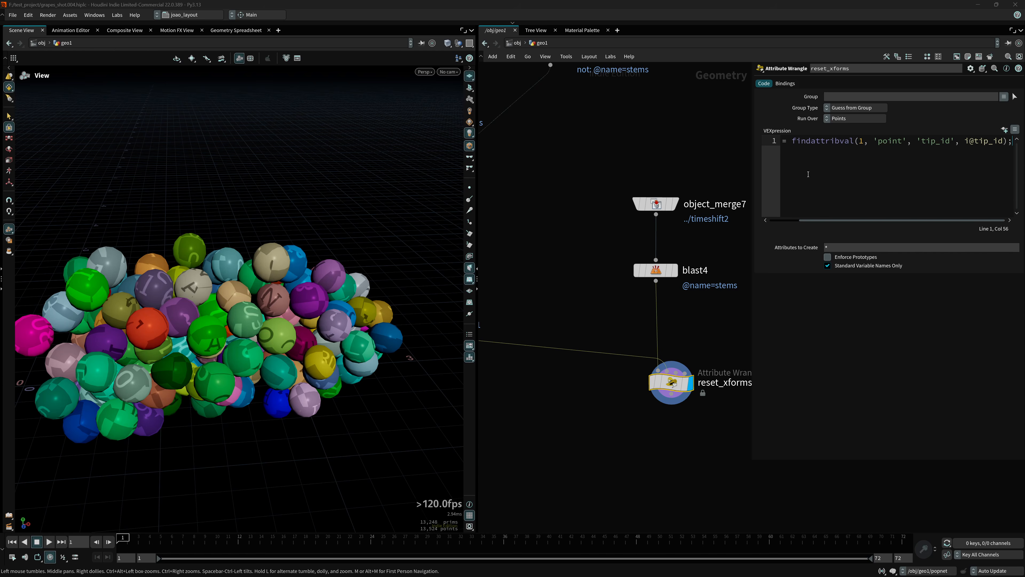
- Widen the parameter area and add the orientation lookup line vector4 point(1, 'orient', pt); below the point search
middle_drag(602, 272, 507, 285)
drag(750, 154, 661, 158)
key(Return)
key(Return)
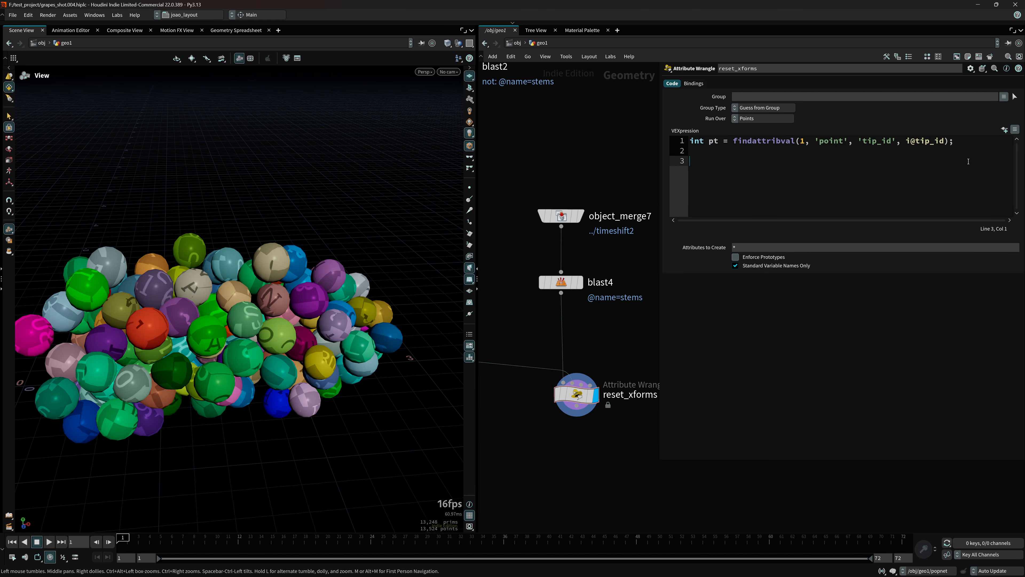
text(vector4 )
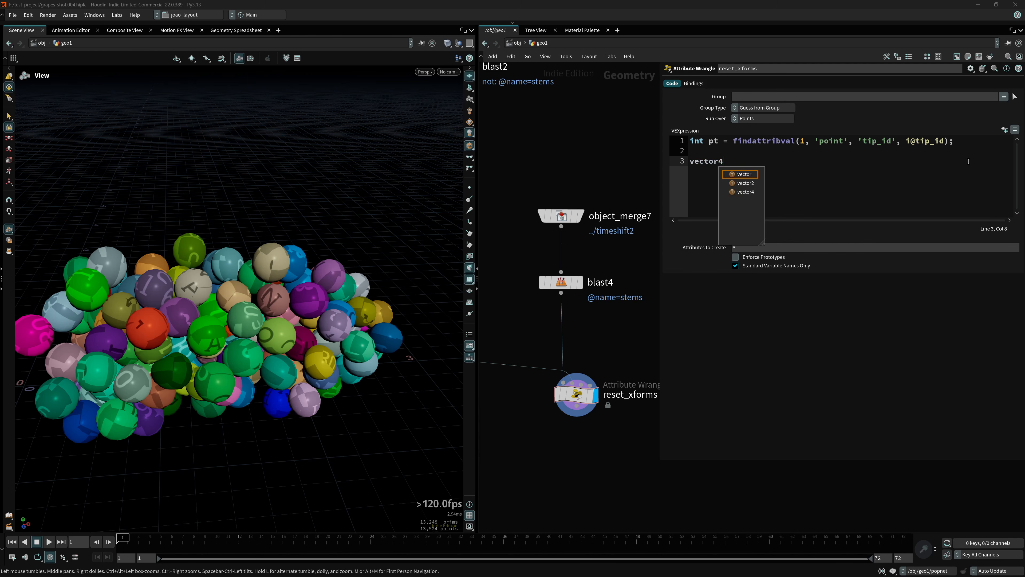
text(point)
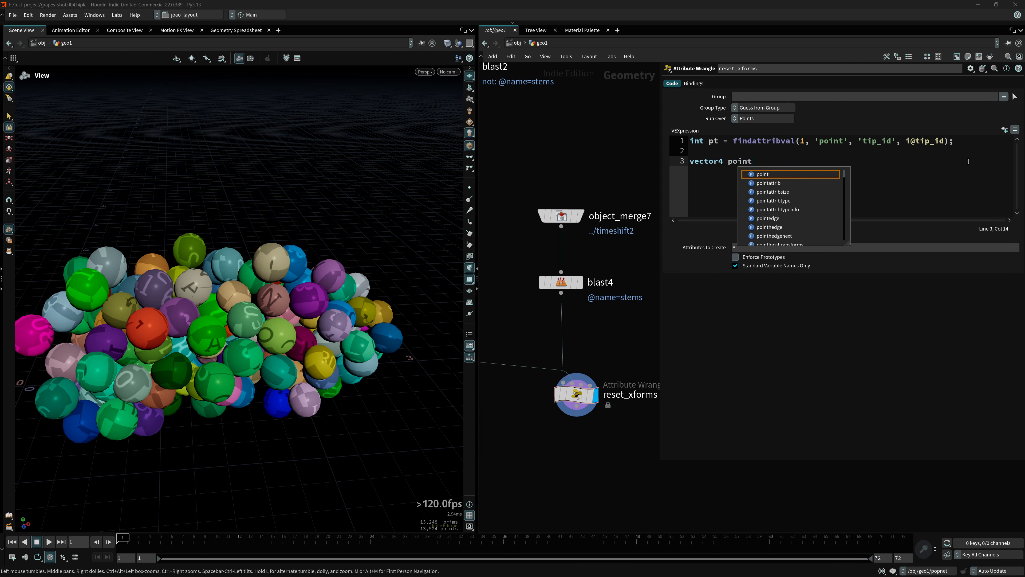
text((1, ')
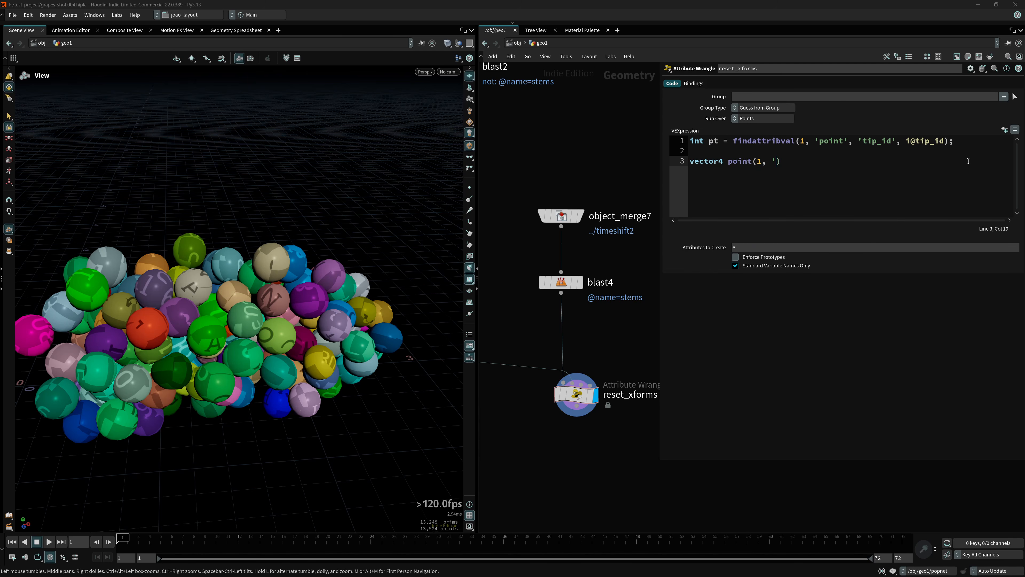
text(orient', pt);)
- Add the position lookup line vector p = point(1, 'P', pt); to the wrangle code
key(Return)
text(ve)
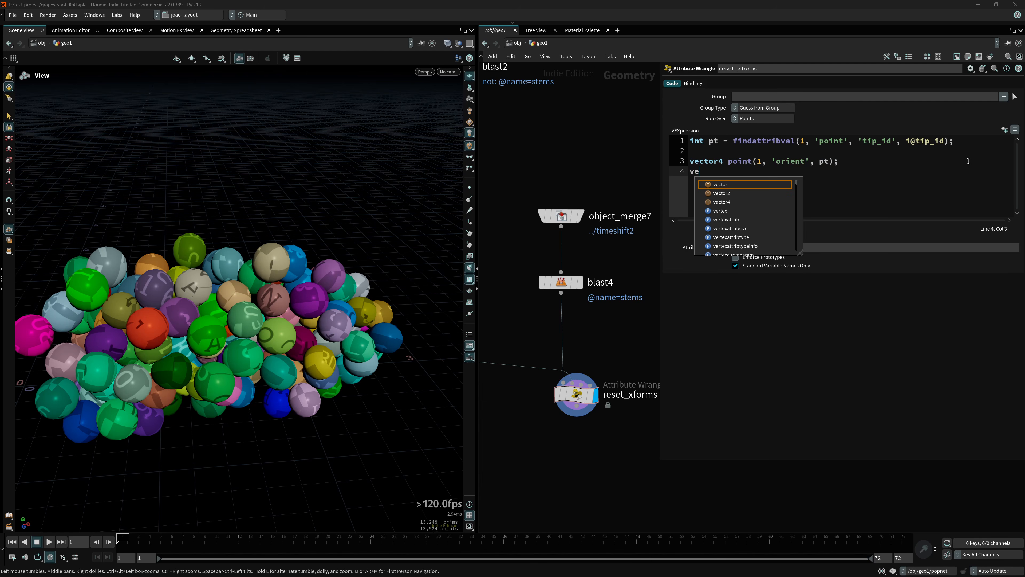
text(ctor )
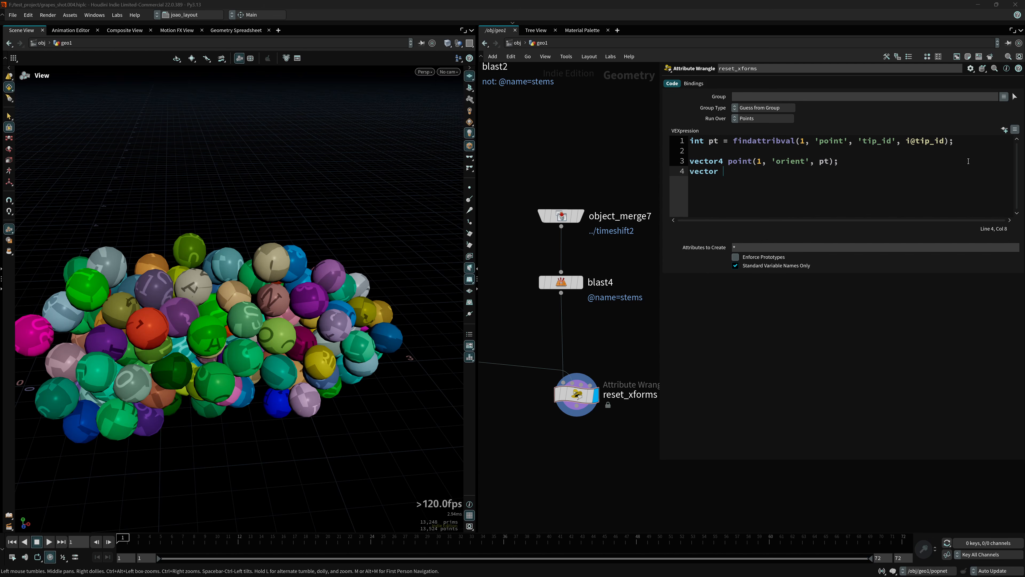
text(p = point)
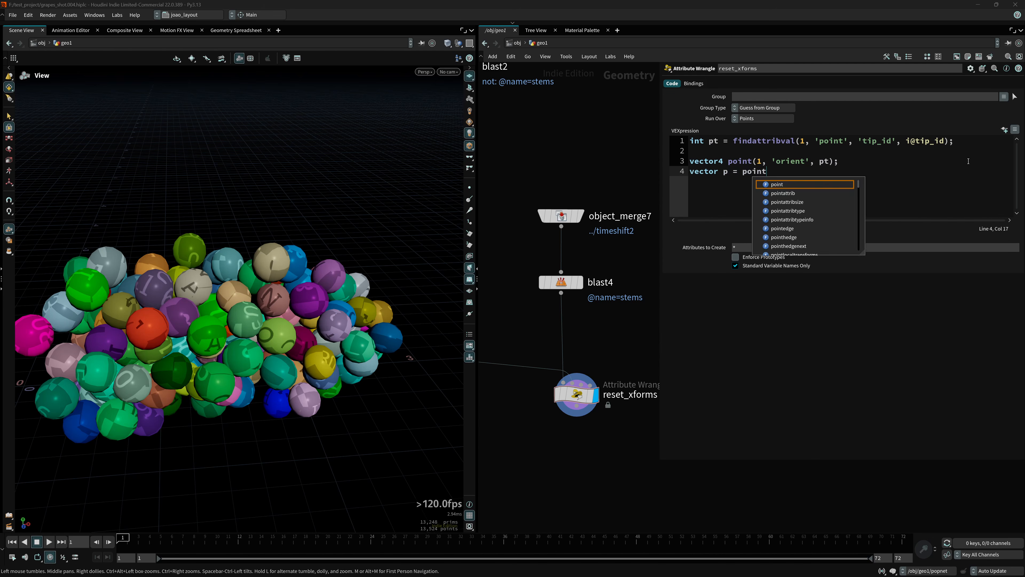
text((), '')
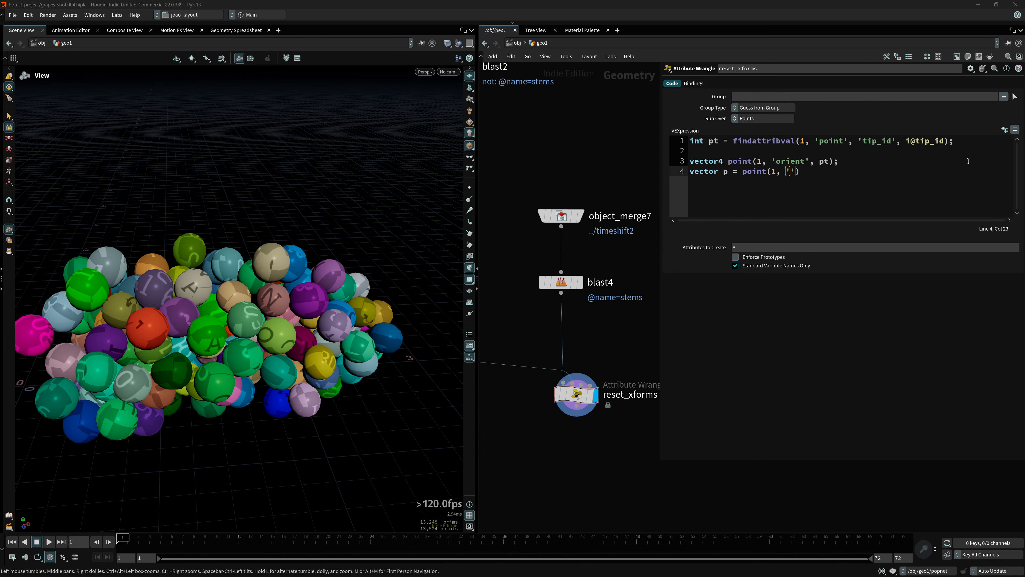
text(P)
text(, pt);)
- Add a line converting the orientation to a matrix: matrix mtx = qconvert(orient);
key(Return)
key(Return)
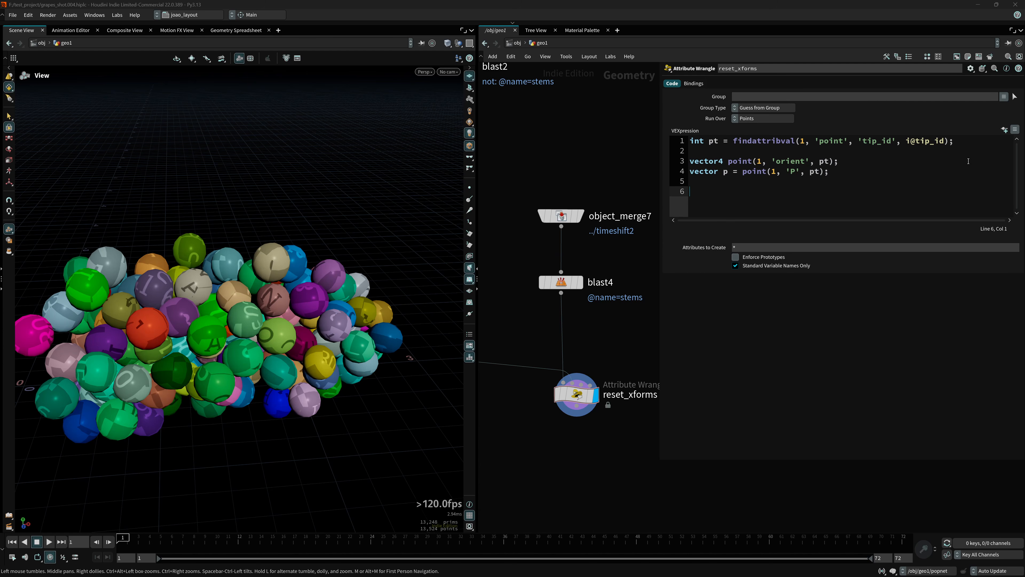
text(matri)
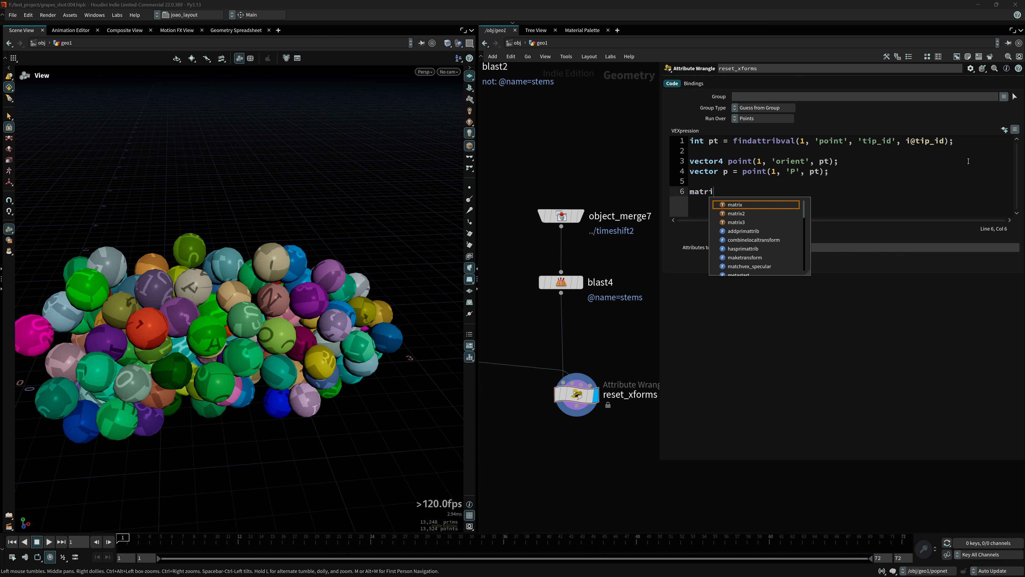
text(x mtx )
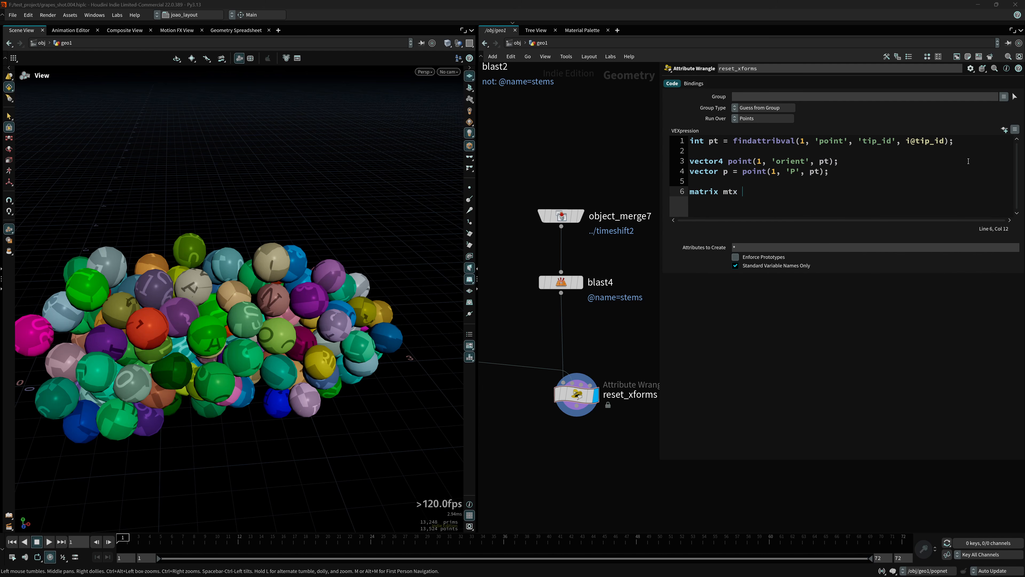
text(= qconvert)
text(())
text(or)
text(ient))
text(;)
- Multiply the grape positions by the inverted matrix with v@P *= invert(mtx); and apply the code
key(Return)
key(Return)
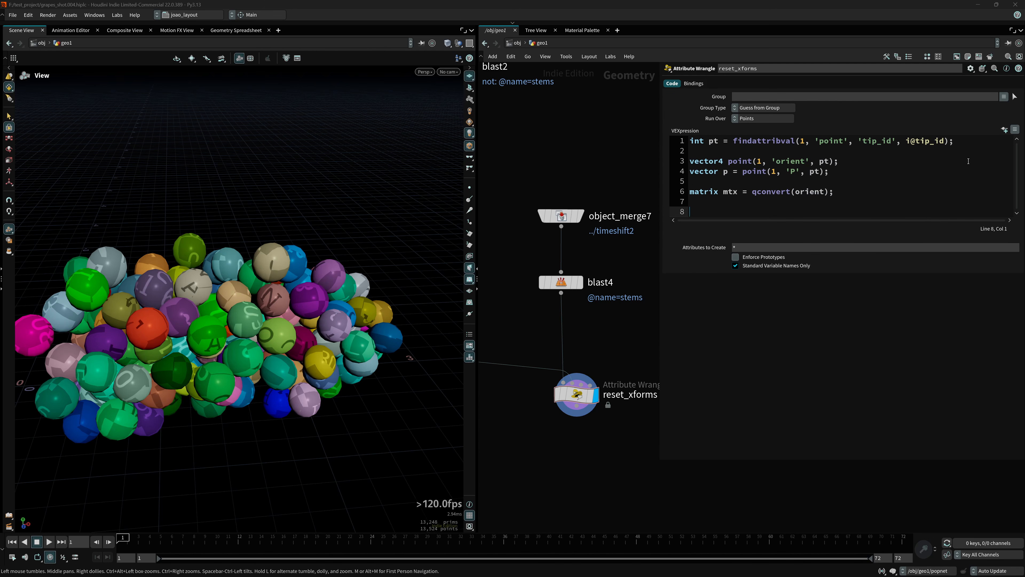
text(v@P)
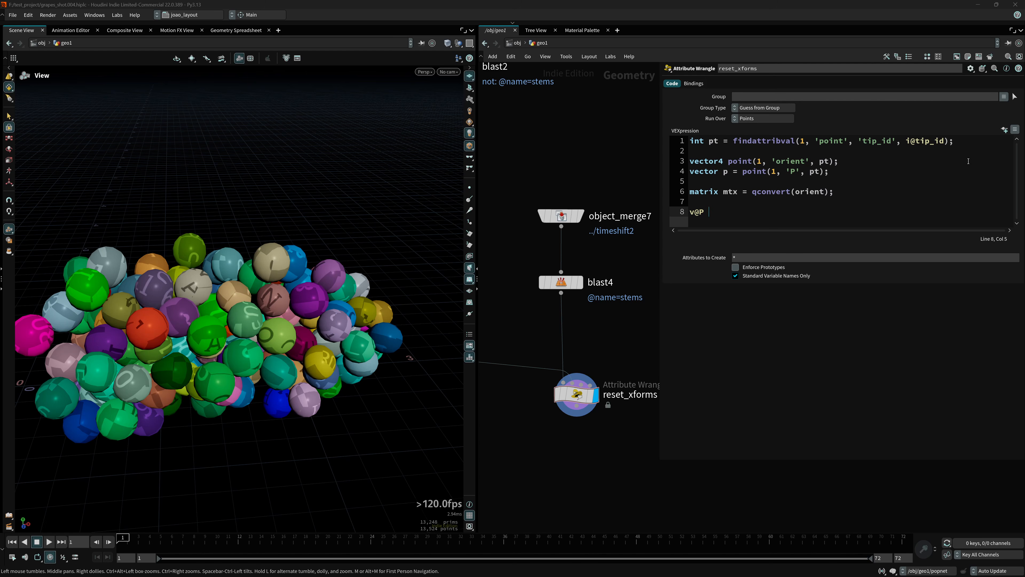
text( *= invert()
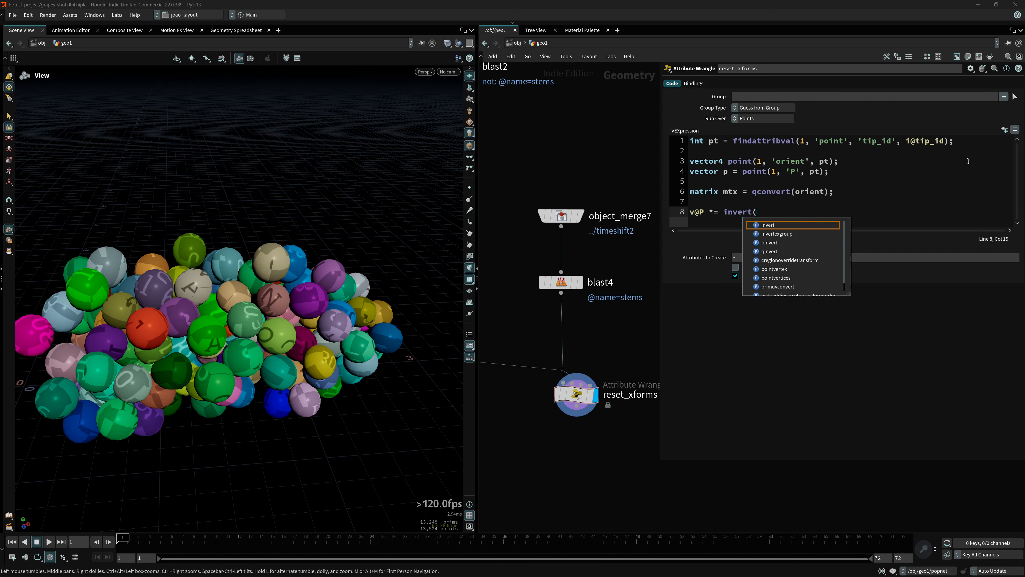
text(mtx);)
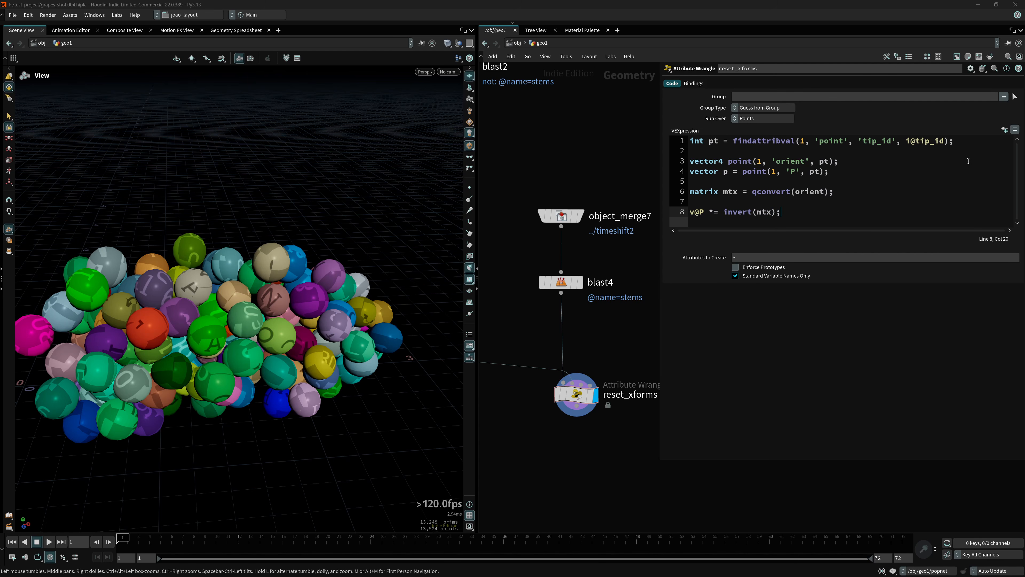
click(628, 283)
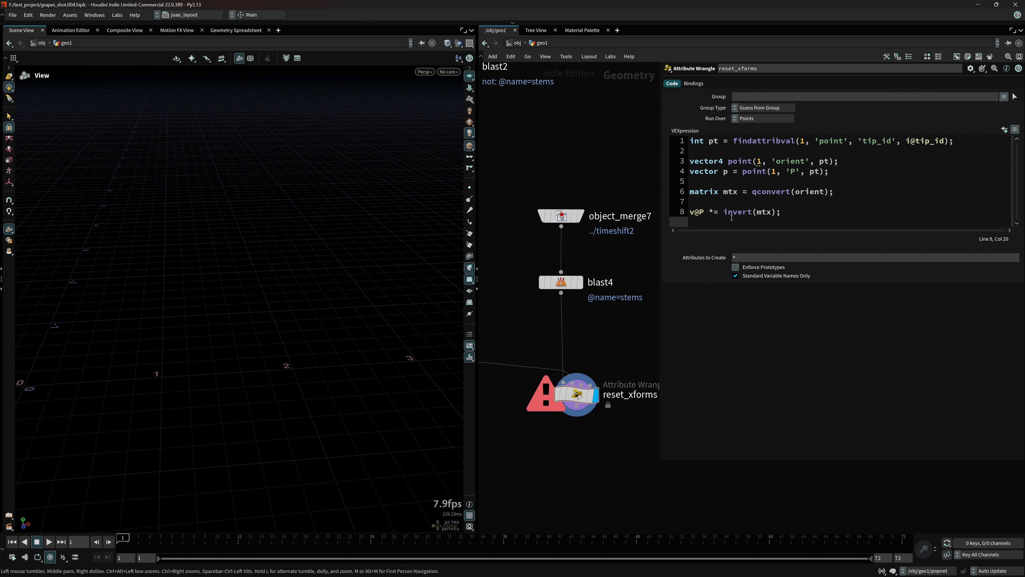
- Check the error on reset_xforms and correct the orientation line to vector4 orient = point(1, 'orient', pt);
middle_click(579, 396)
middle_click(582, 397)
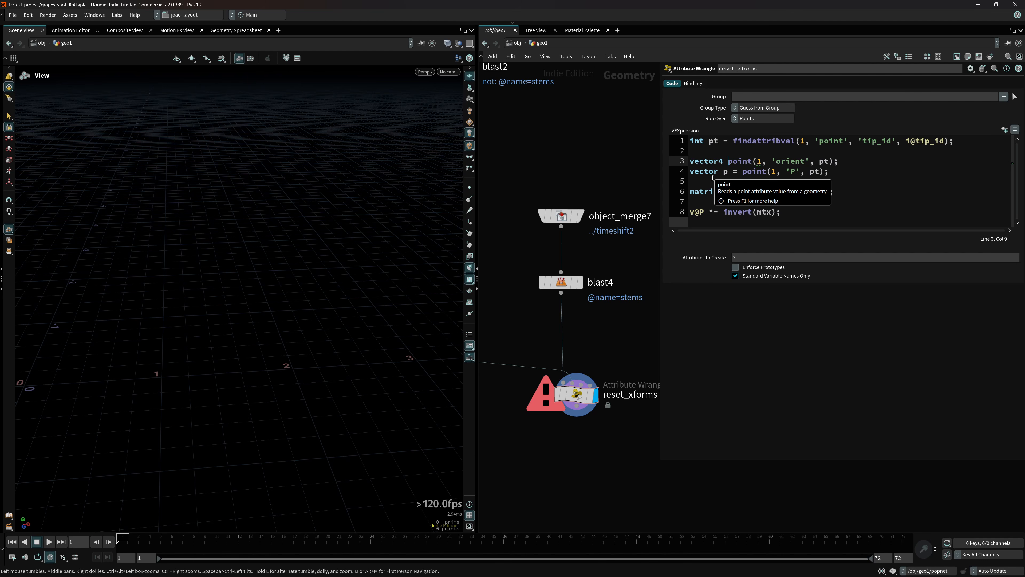
text(p = )
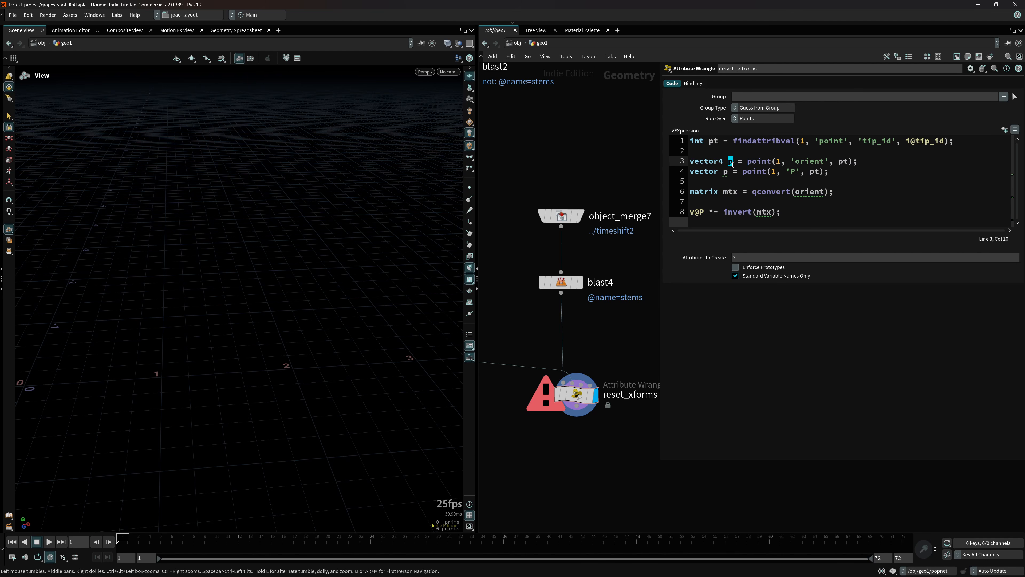
text(orient)
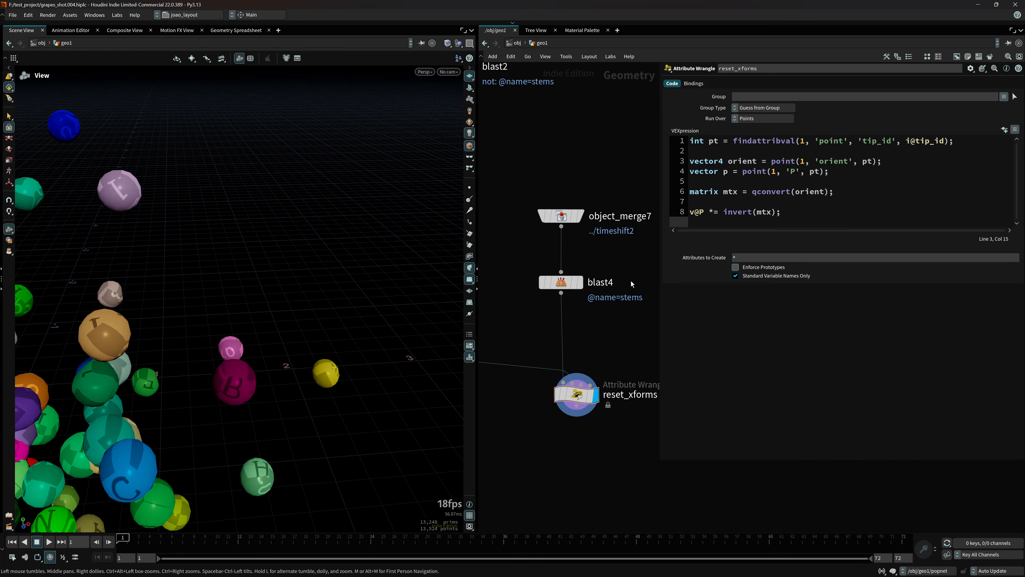
- Add the line translate(mtx, p); below the matrix conversion in the reset_xforms code and apply it
drag(181, 453, 359, 327)
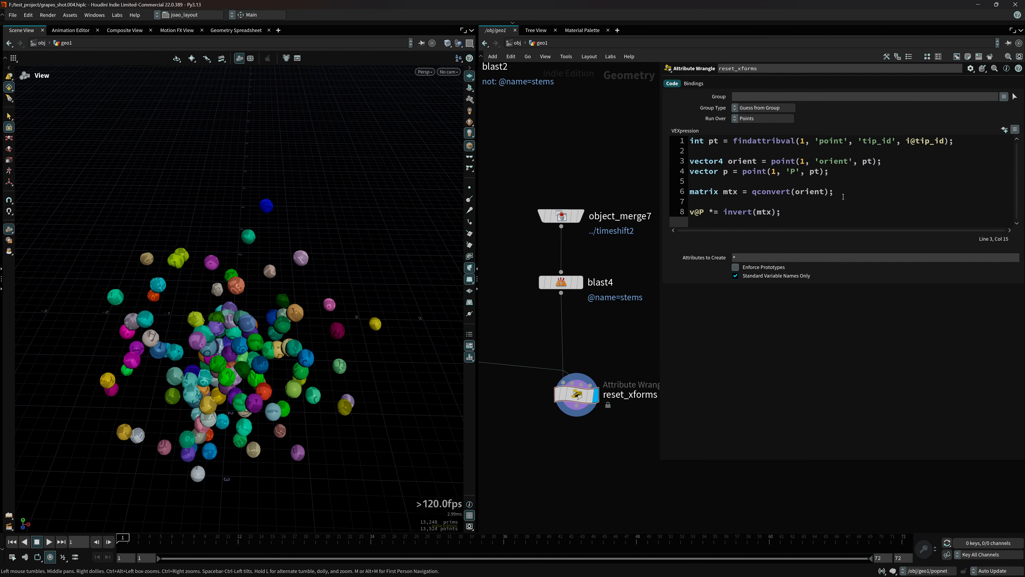
key(Return)
text(translate)
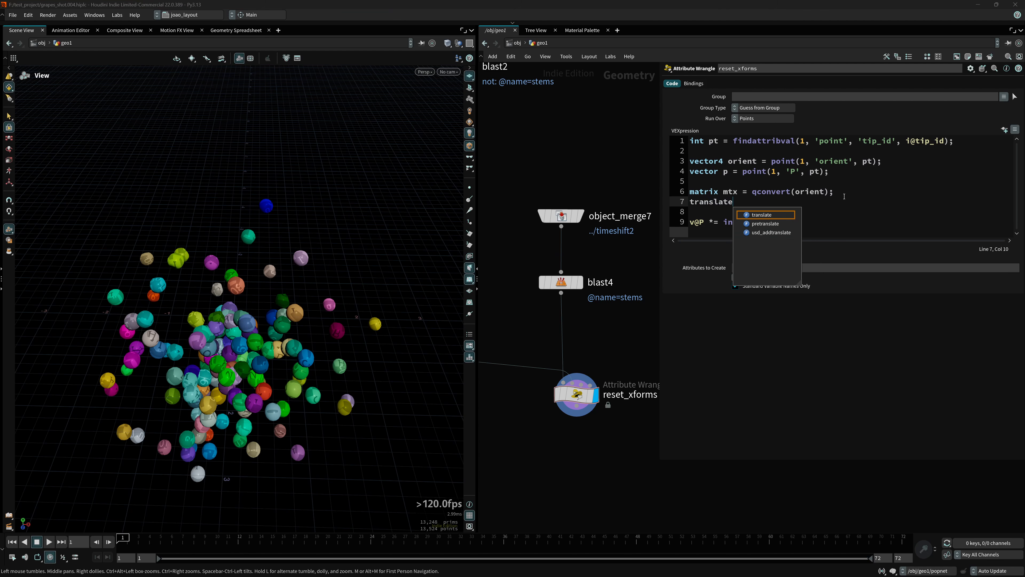
text((mtx, )
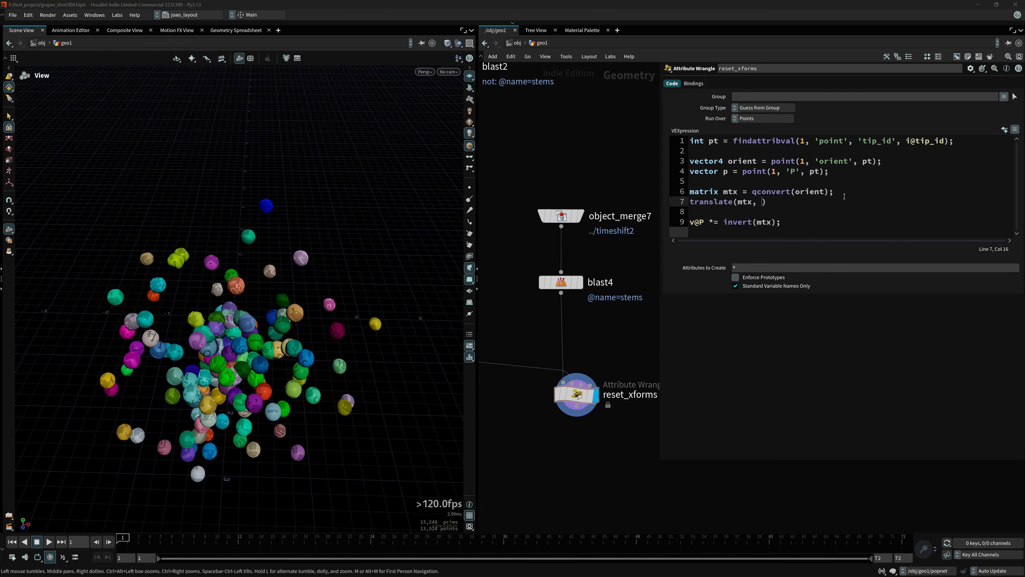
text(p);)
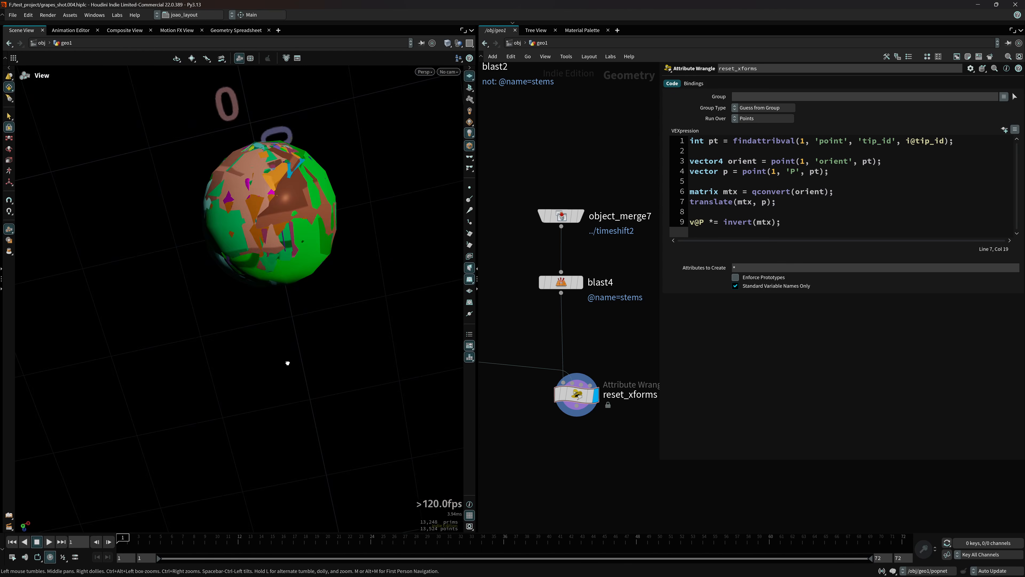
drag(226, 307, 363, 347)
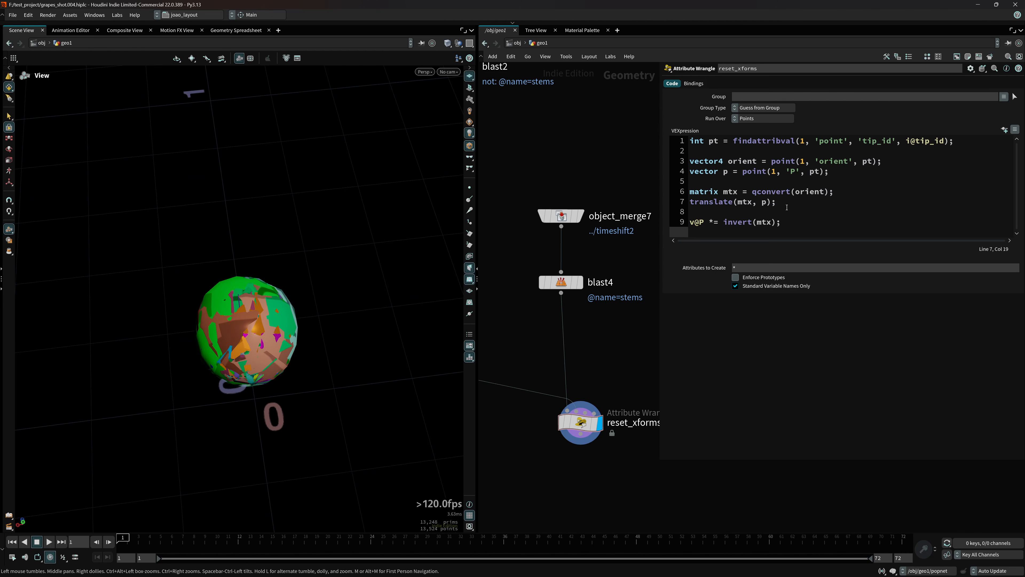
- Store the reset positions by adding v@rest = v@P; directly below the inverse-matrix line, and save the scene
key(Return)
key(Return)
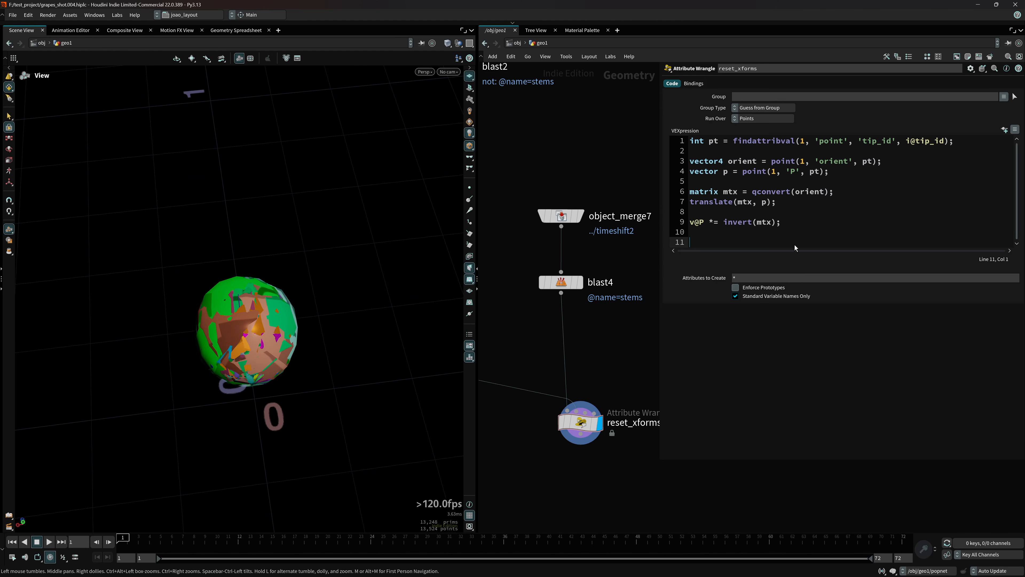
text(v£)
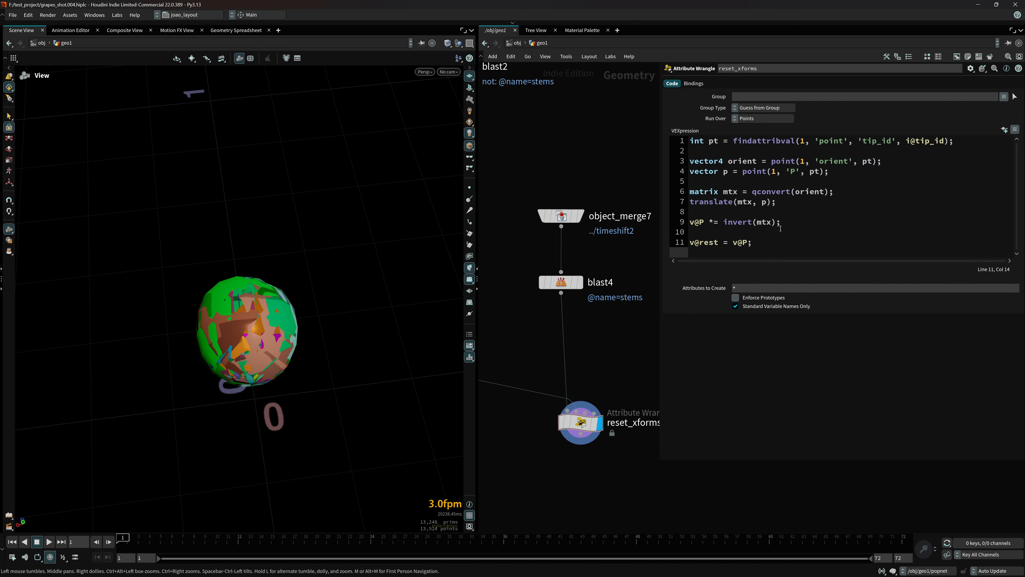
key(BackSpace)
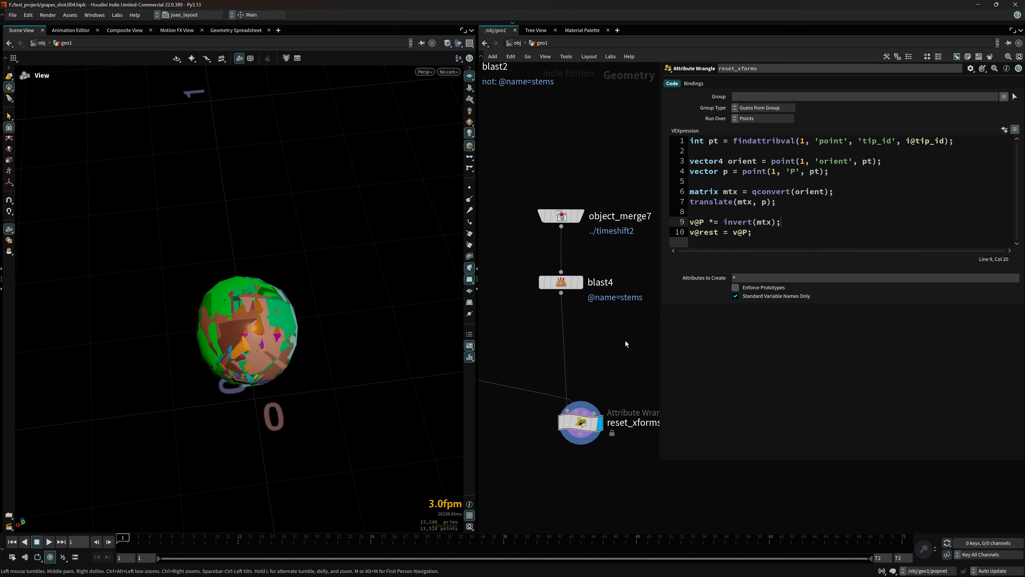
middle_drag(595, 342, 550, 280)
key(ctrl+s)
- Add a Null after reset_xforms, name it OUT_REST, and display it
middle_drag(565, 401, 580, 355)
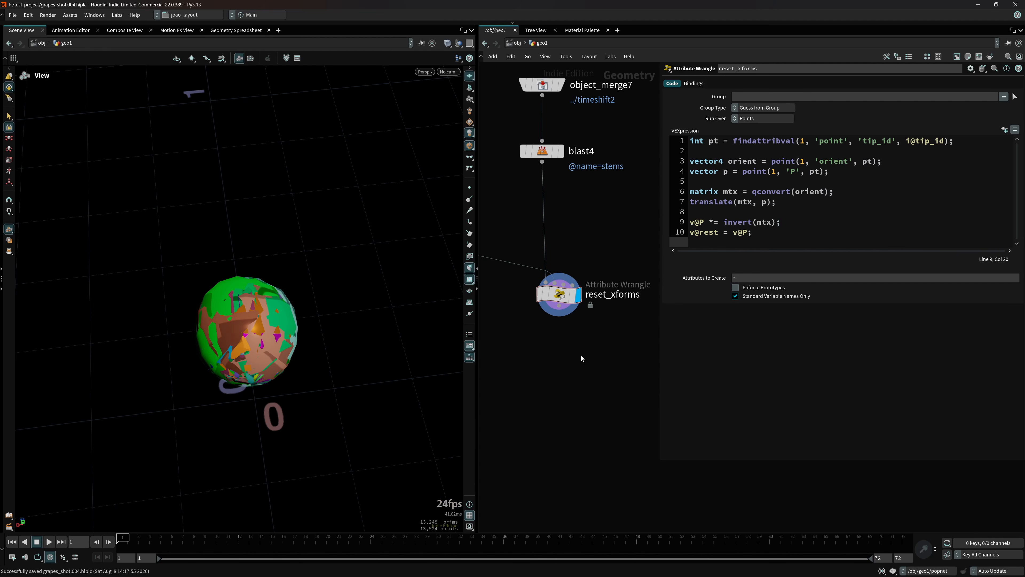
click(560, 317)
click(567, 401)
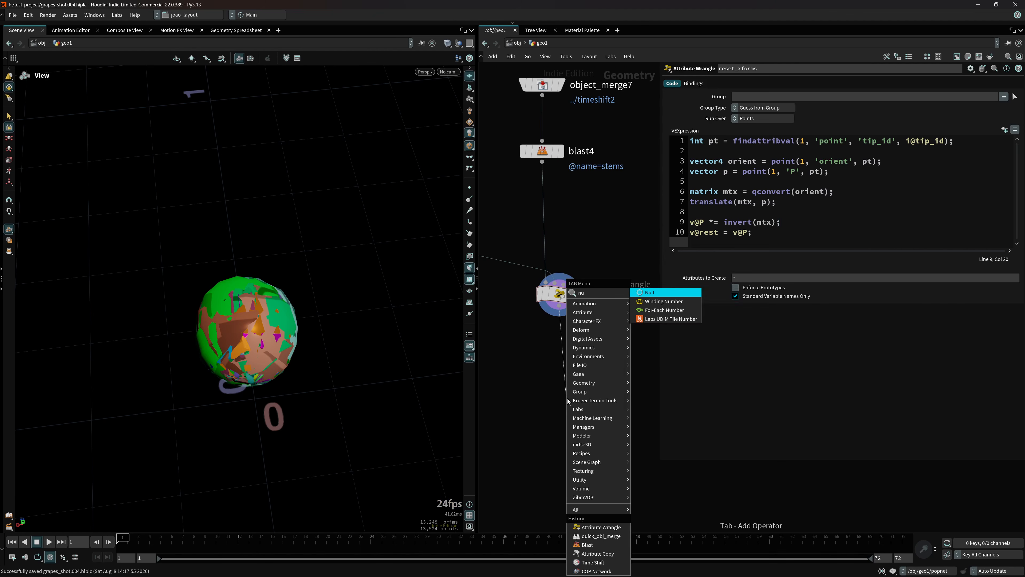
text(null)
key(Return)
double_click(590, 398)
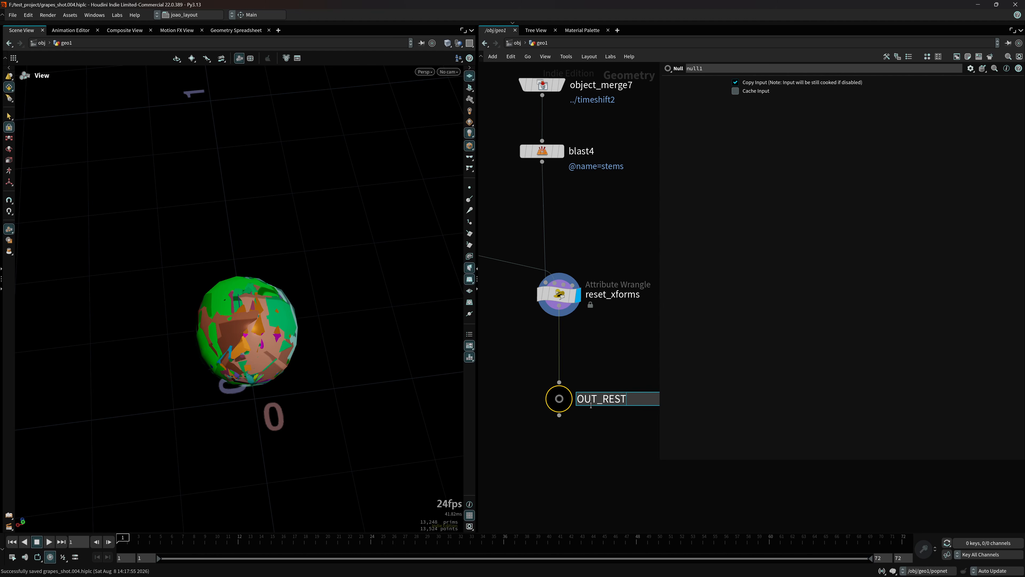
key(Return)
scroll(589, 363, down, 1)
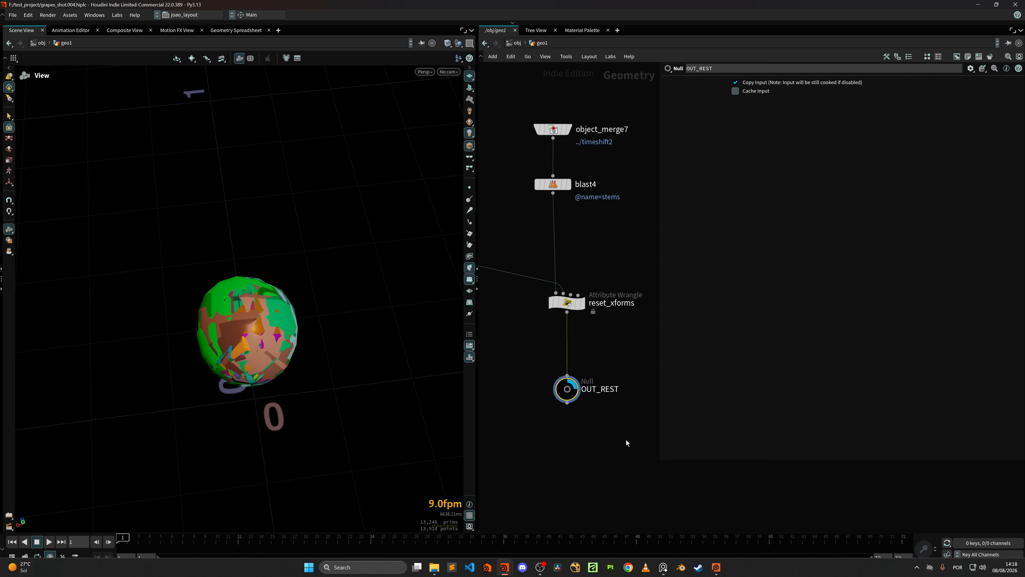
- Copy the OUT_REST node and enter the copnet1 network
scroll(624, 439, down, 5)
key(ctrl+c)
scroll(606, 444, up, 2)
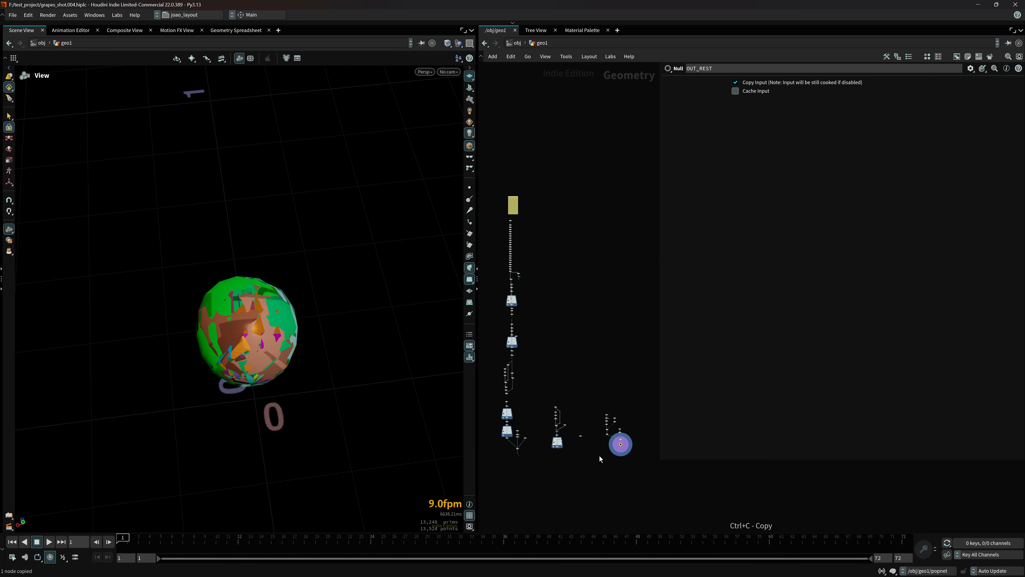
middle_drag(570, 456, 553, 419)
scroll(586, 445, up, 5)
double_click(599, 352)
scroll(595, 443, down, 3)
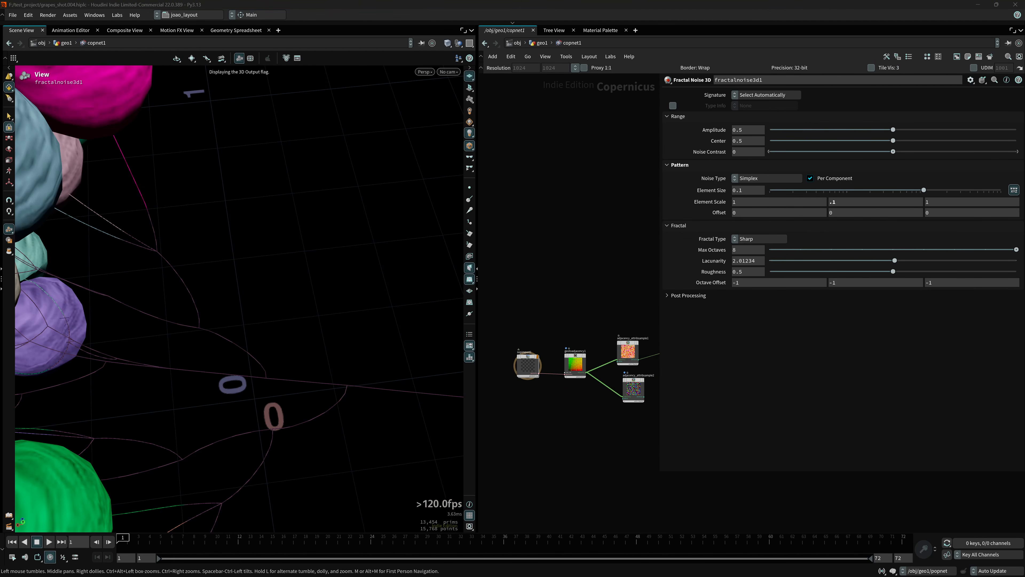
- Place a second SOP Import below the first and set its external SOP path to /obj/geo1/OUT_REST
key(Return)
click(538, 441)
drag(807, 107, 589, 160)
key(ctrl+v)
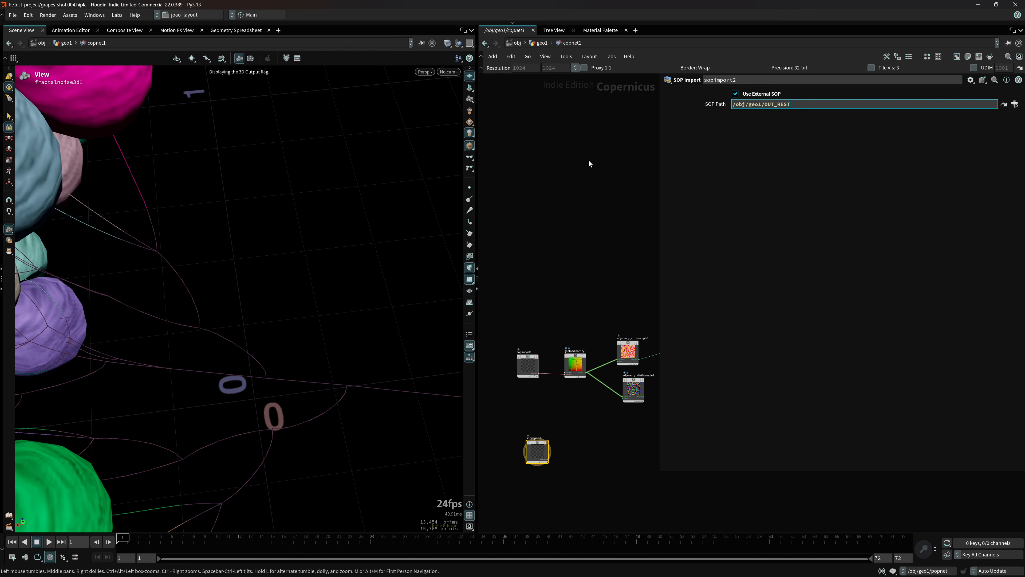
key(Return)
- Turn off the coloured overlay in the viewport and display the geometry of the new OUT_REST import
scroll(375, 348, up, 3)
click(469, 358)
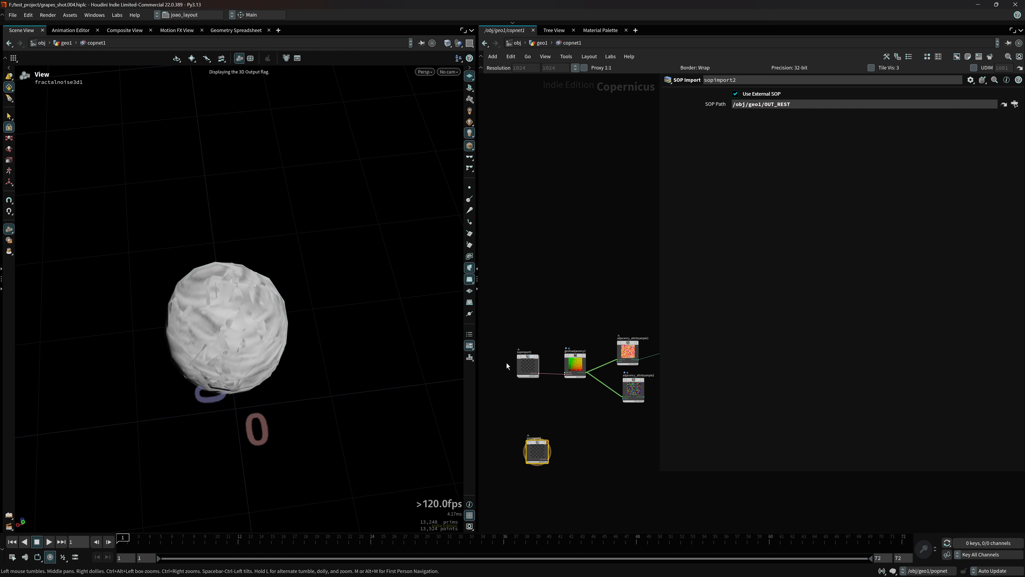
drag(390, 404, 378, 403)
click(547, 443)
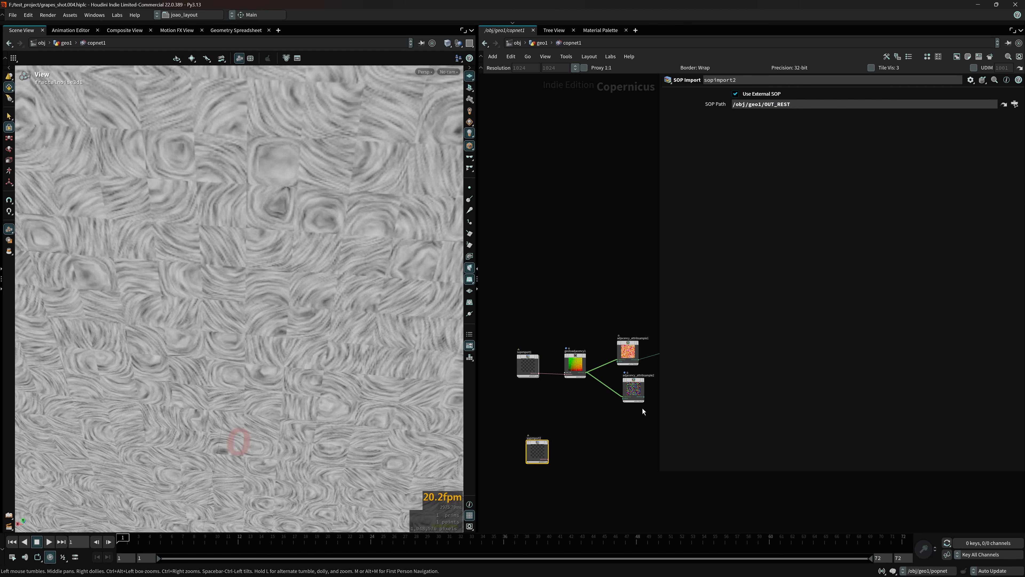
click(545, 449)
click(468, 283)
middle_drag(611, 429, 587, 398)
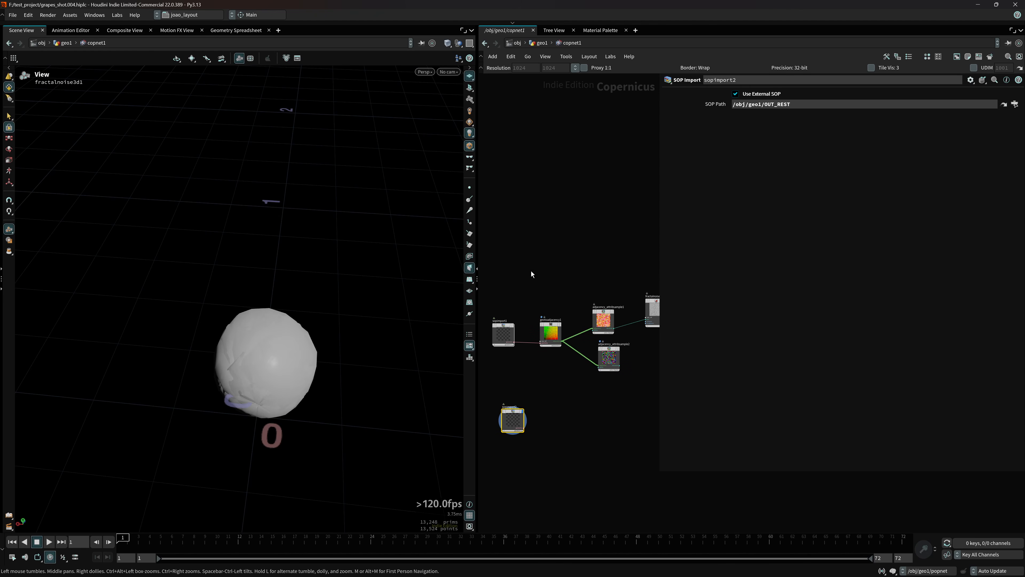
- Duplicate the geometry-to-adjacency and attribute sample nodes below the originals and wire them to the OUT_REST import
drag(526, 271, 616, 329)
alt+drag(551, 328, 566, 420)
scroll(535, 440, up, 3)
click(535, 436)
middle_drag(638, 412, 530, 429)
drag(579, 383, 584, 402)
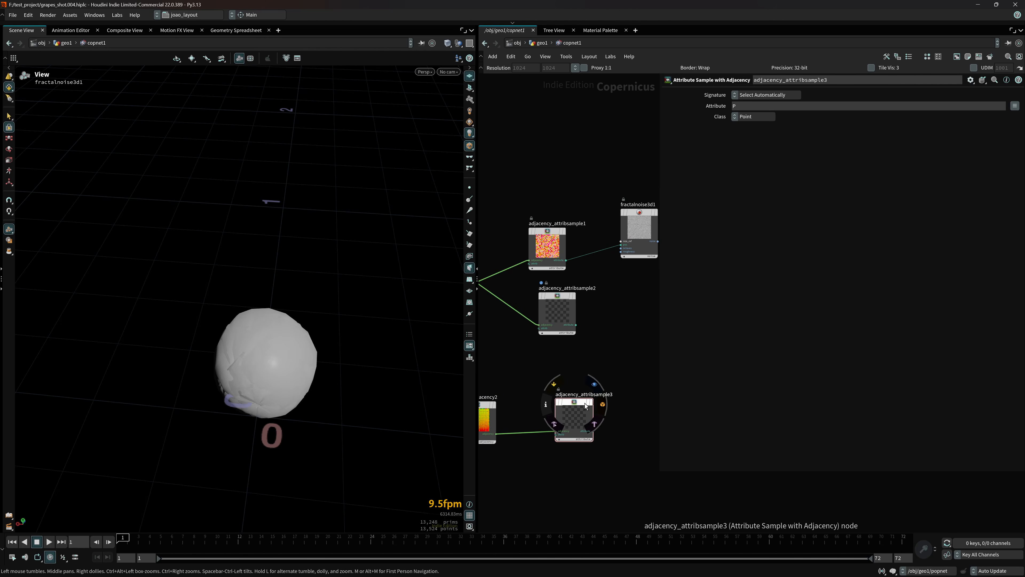
- Display adjacency_attribsample3 and set its sampled attribute to rest
click(591, 402)
scroll(375, 370, down, 5)
mouse_move(300, 382)
mouse_down()
mouse_move(313, 412)
mouse_move(317, 391)
mouse_up()
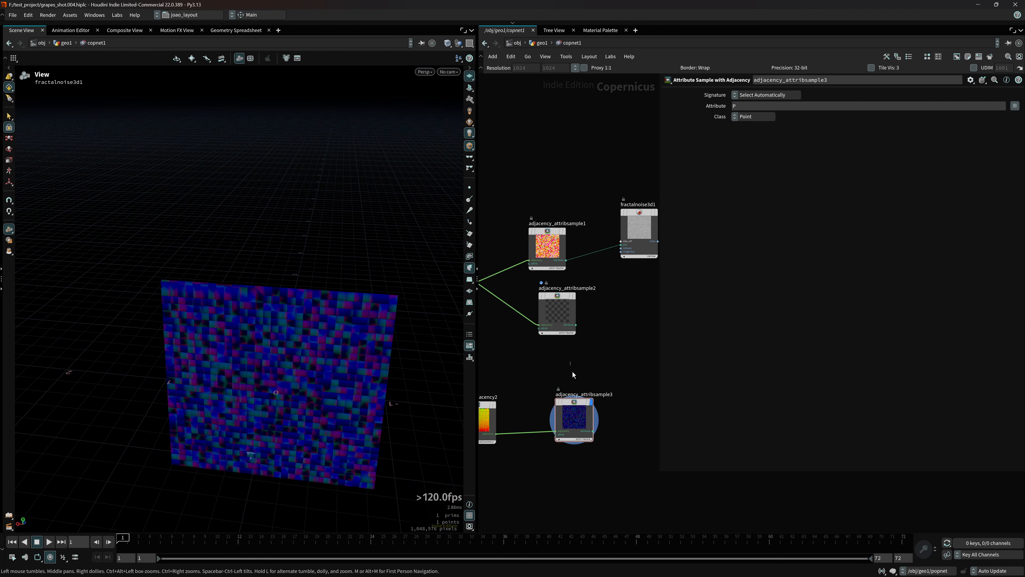
double_click(733, 108)
text(R)
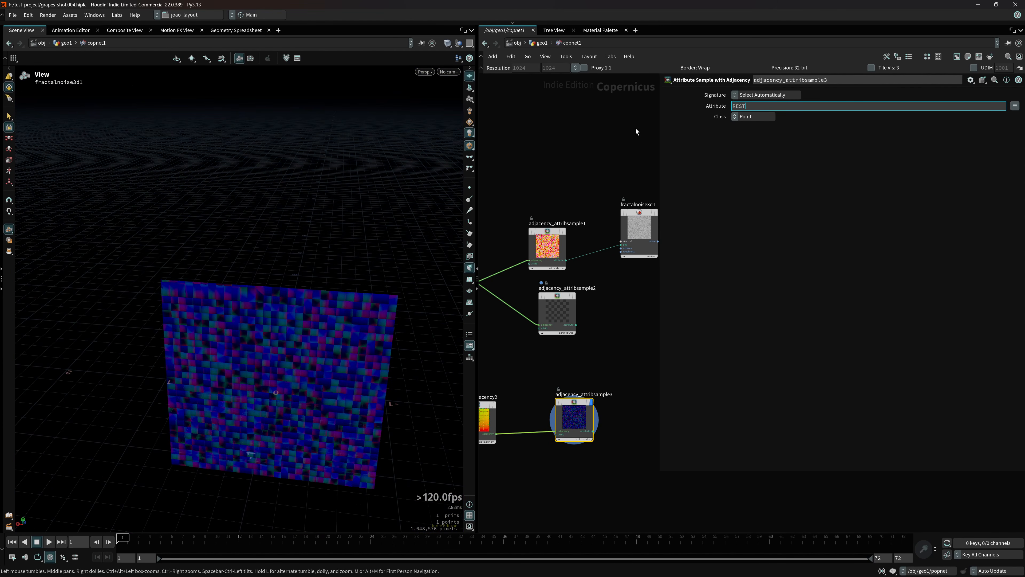
text(est)
key(Return)
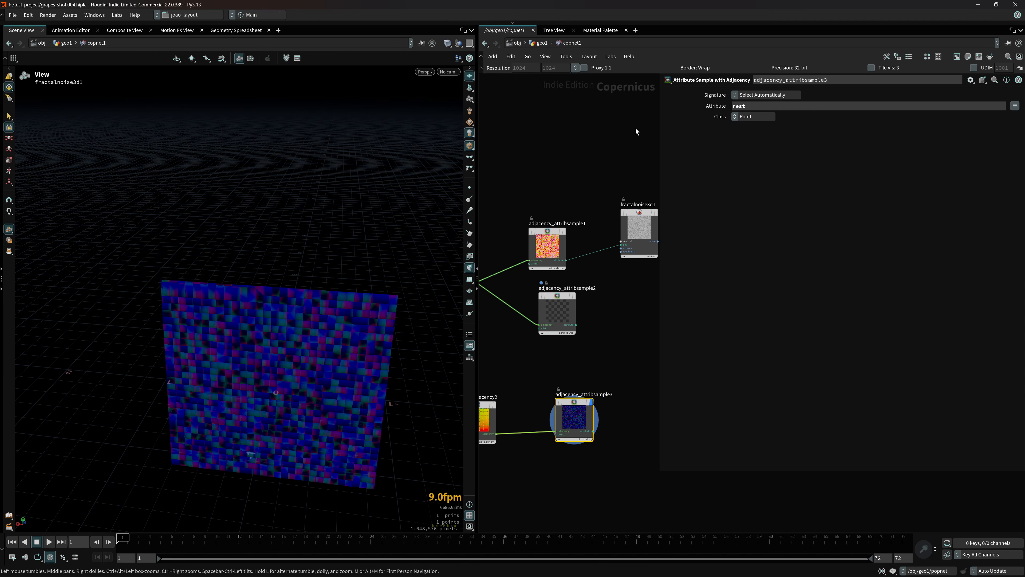
- Use the original SOP Import as the 3D output to preview the rest attribute on the full grape cluster
middle_drag(628, 426, 587, 384)
scroll(586, 385, down, 3)
scroll(585, 374, up, 1)
scroll(585, 374, down, 3)
middle_drag(507, 339, 610, 379)
click(547, 317)
scroll(192, 283, up, 3)
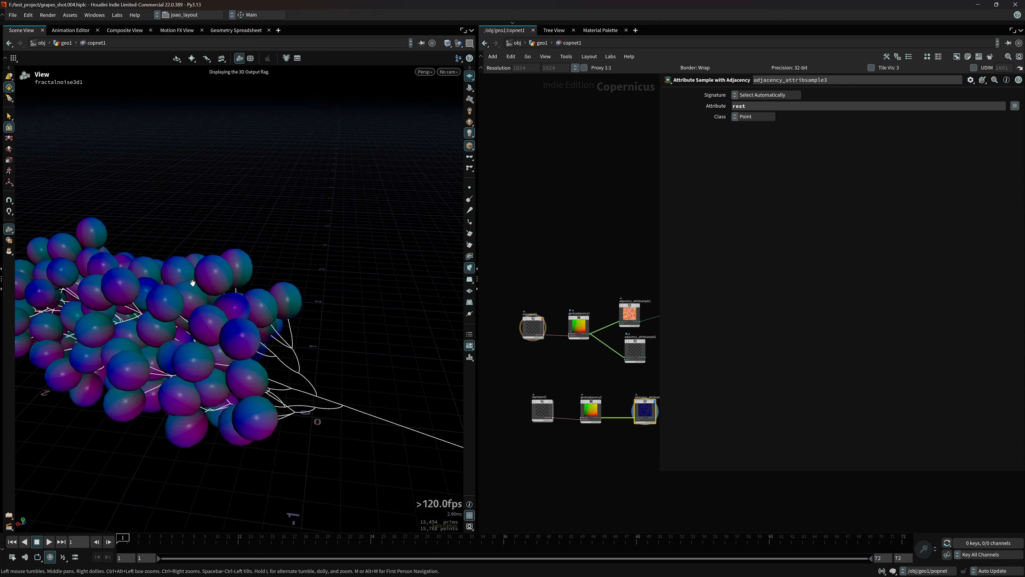
drag(193, 283, 315, 258)
- Duplicate fractalnoise3d1, connect the rest attribute sample to the copy's pos input, and display the new noise
middle_drag(638, 475, 507, 463)
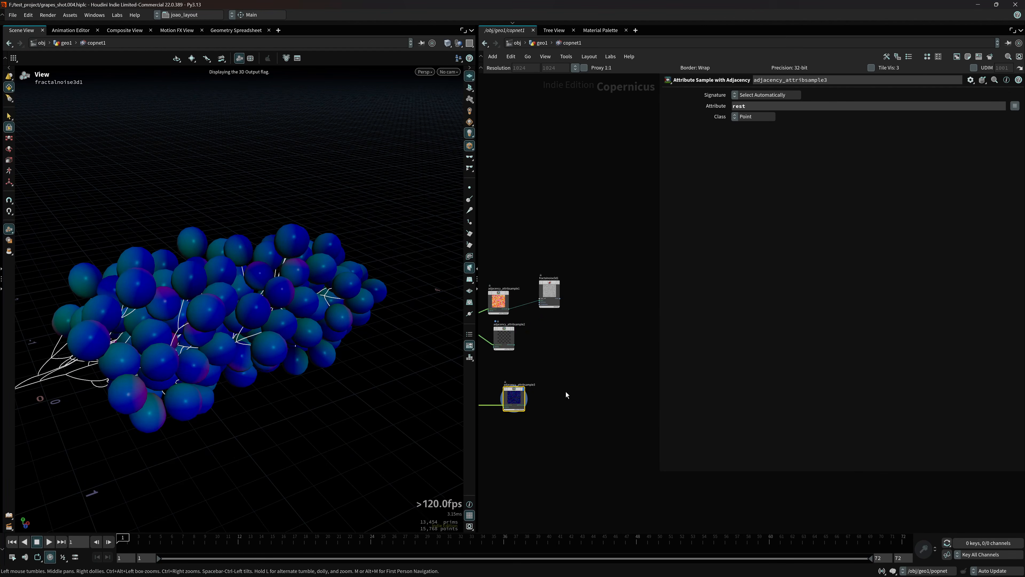
scroll(571, 391, up, 3)
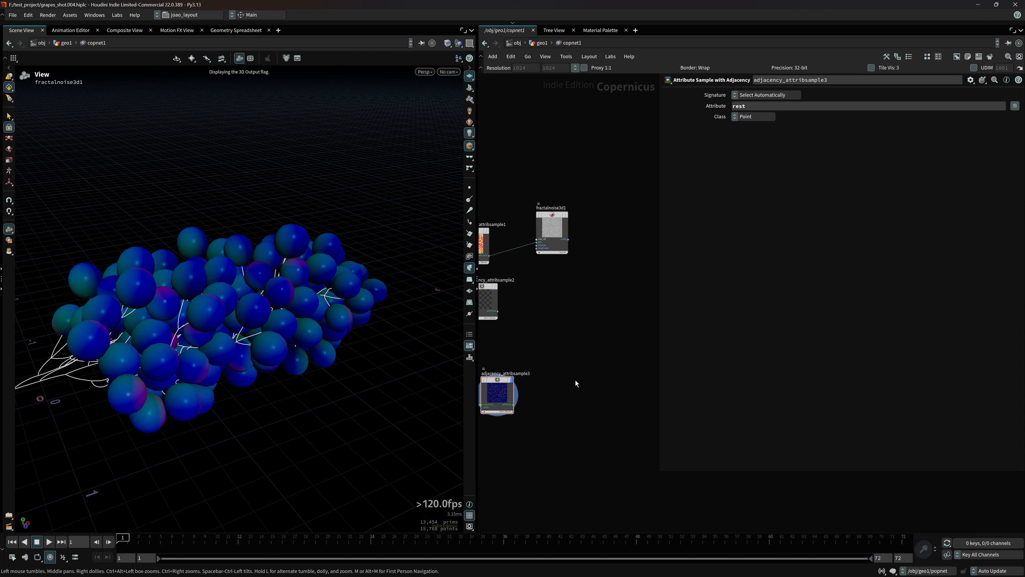
alt+drag(549, 228, 583, 383)
scroll(528, 412, up, 3)
drag(499, 397, 617, 385)
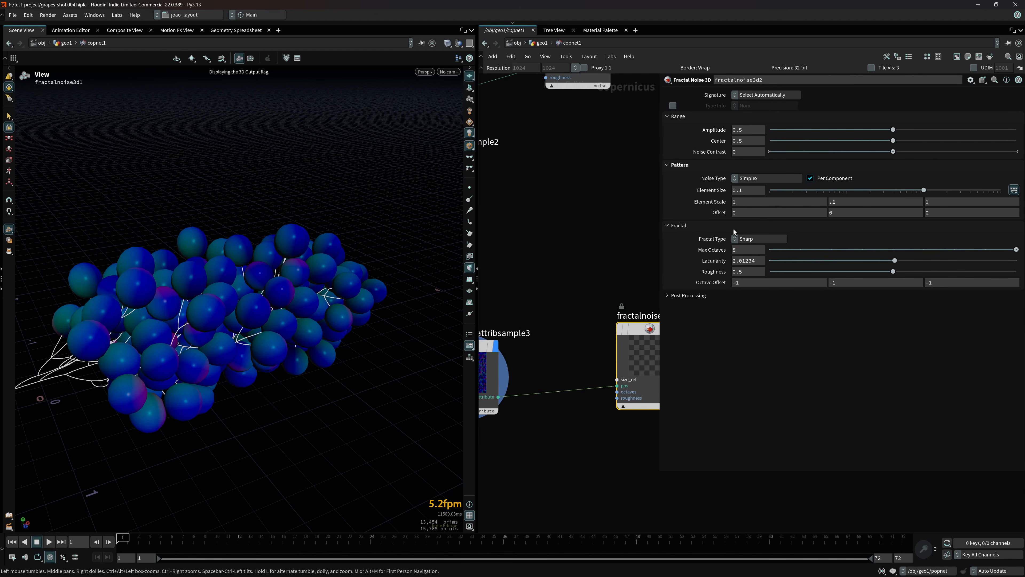
middle_drag(635, 428, 551, 467)
click(584, 364)
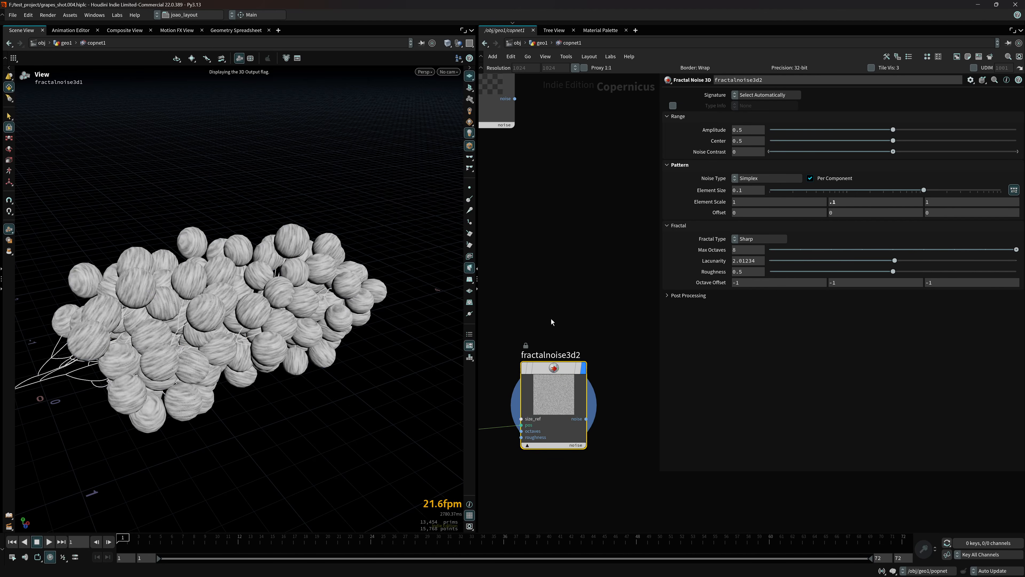
scroll(279, 279, down, 2)
drag(230, 298, 200, 327)
scroll(201, 328, up, 2)
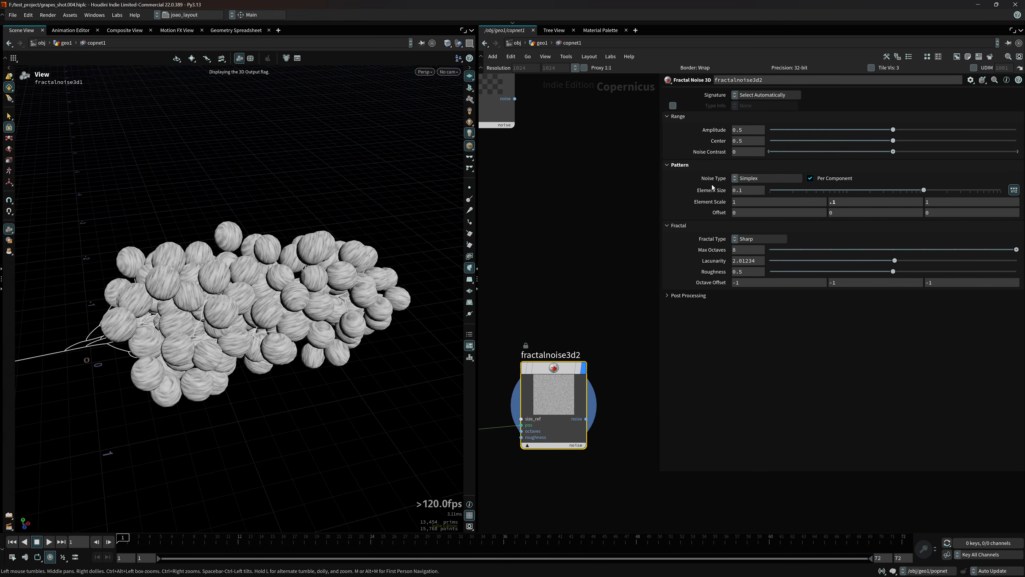
- Try an element scale of 1, 1, 0.1 on fractalnoise3d2
key(Tab)
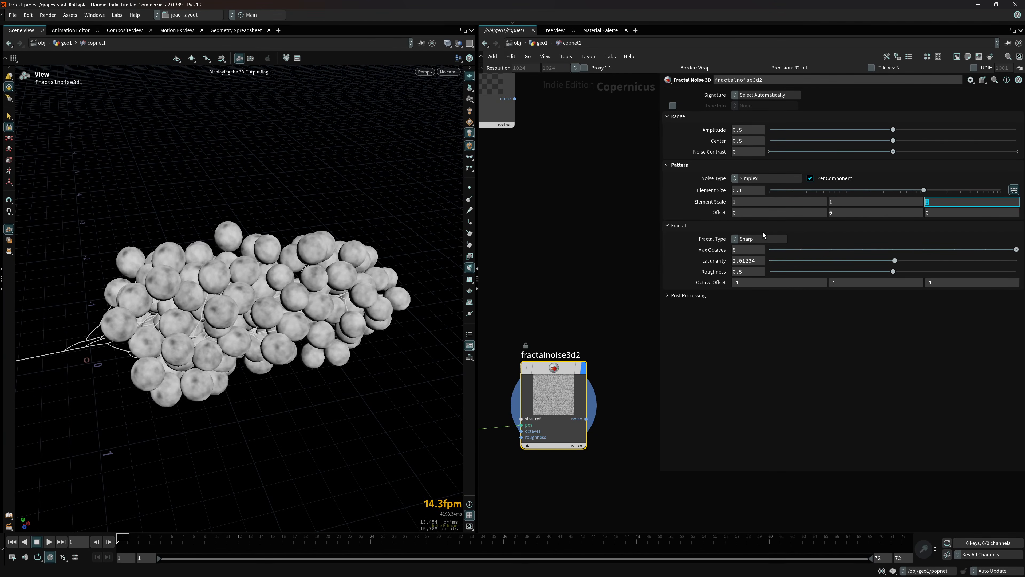
text(.1)
key(Return)
drag(331, 259, 426, 310)
- Try stretching the noise along X instead with an element scale of 0.1, 1, 1
click(925, 202)
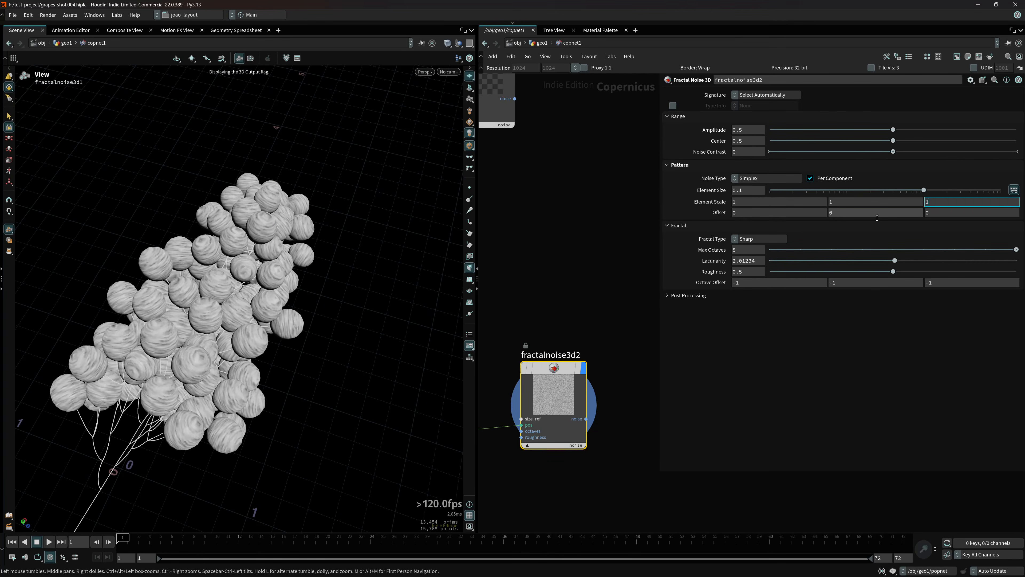
key(Tab)
text(.1)
key(Return)
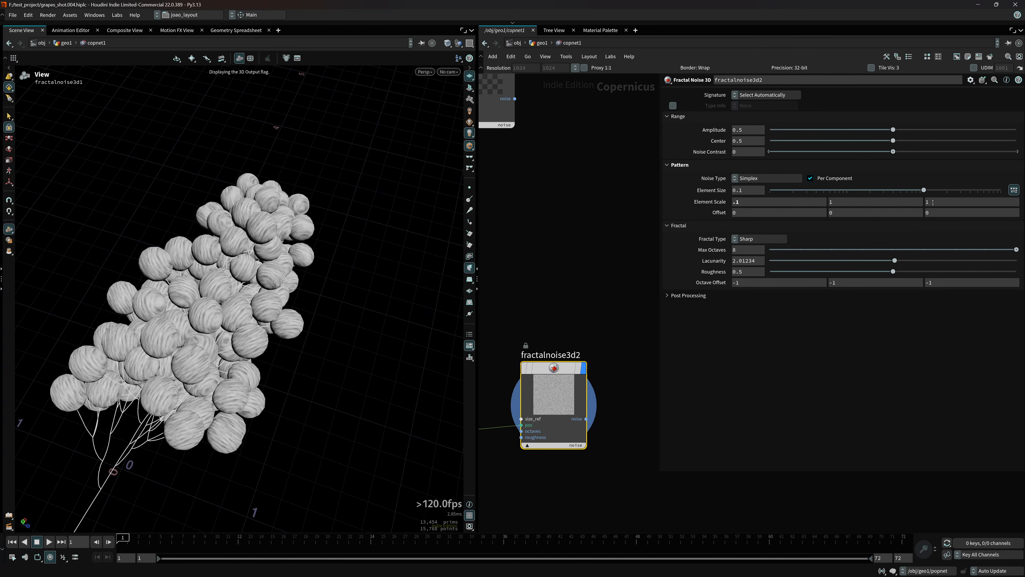
- Try a Z element scale of 0.1 alongside the reduced X scale and inspect the grapes
click(933, 201)
text(.1)
key(Return)
drag(327, 338, 244, 275)
scroll(331, 327, up, 5)
drag(332, 327, 397, 378)
- Try an element scale of 1 in X and 0.1 in Y, keeping Z reduced
drag(752, 202, 653, 223)
text(1)
key(Tab)
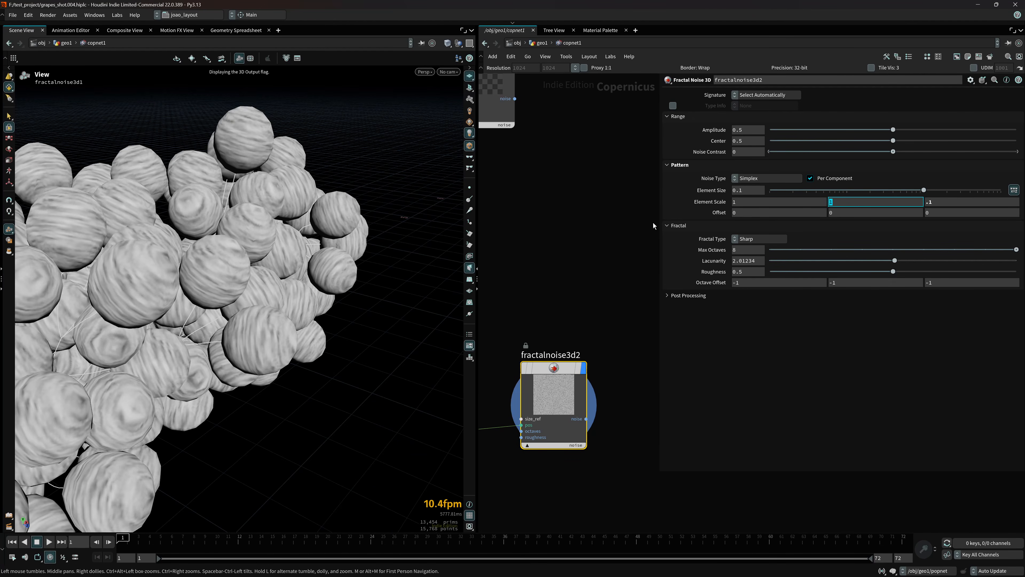
text(.1)
key(Return)
key(Tab)
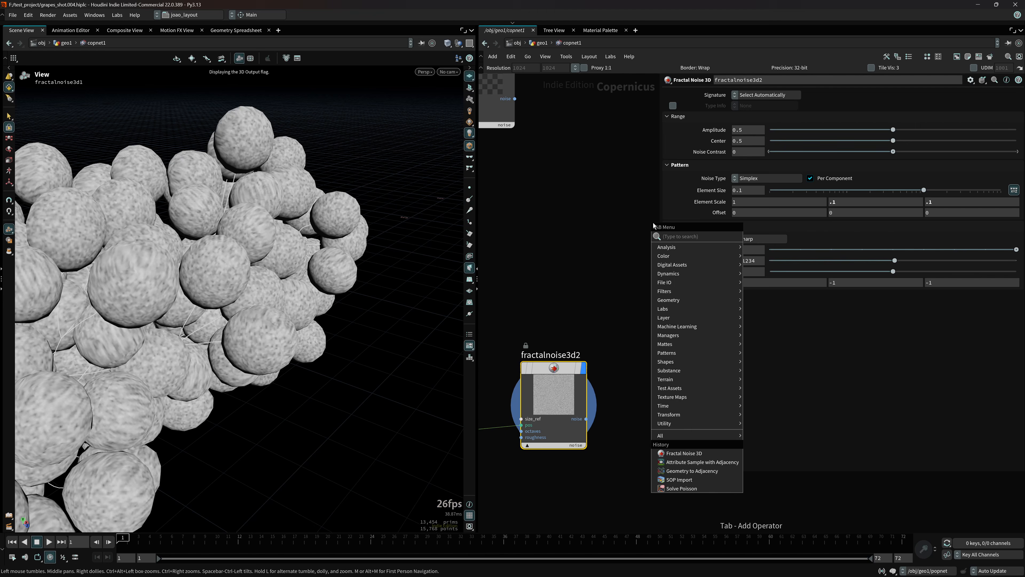
- Set the Z element scale back to 1 and inspect the noise pattern across the grape cluster
click(933, 203)
text(1)
key(Return)
key(space+g)
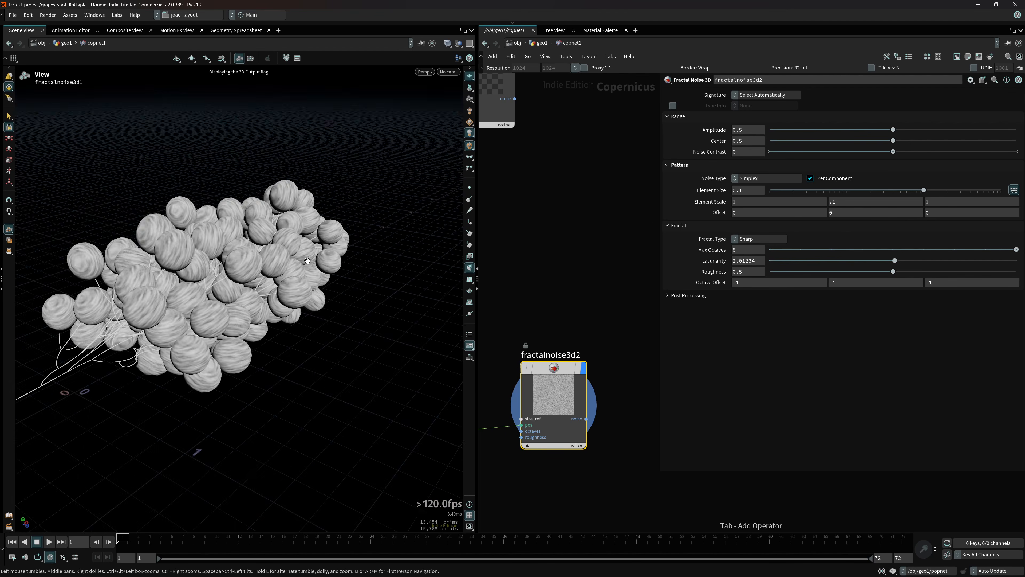
drag(318, 247, 301, 262)
scroll(323, 261, up, 3)
middle_drag(323, 261, 310, 283)
- Undo a trial change to the Z element scale and reduce the X element scale to 0.1
middle_drag(936, 202, 902, 206)
key(ctrl+z)
middle_drag(743, 206, 692, 230)
scroll(258, 321, up, 3)
drag(259, 321, 265, 331)
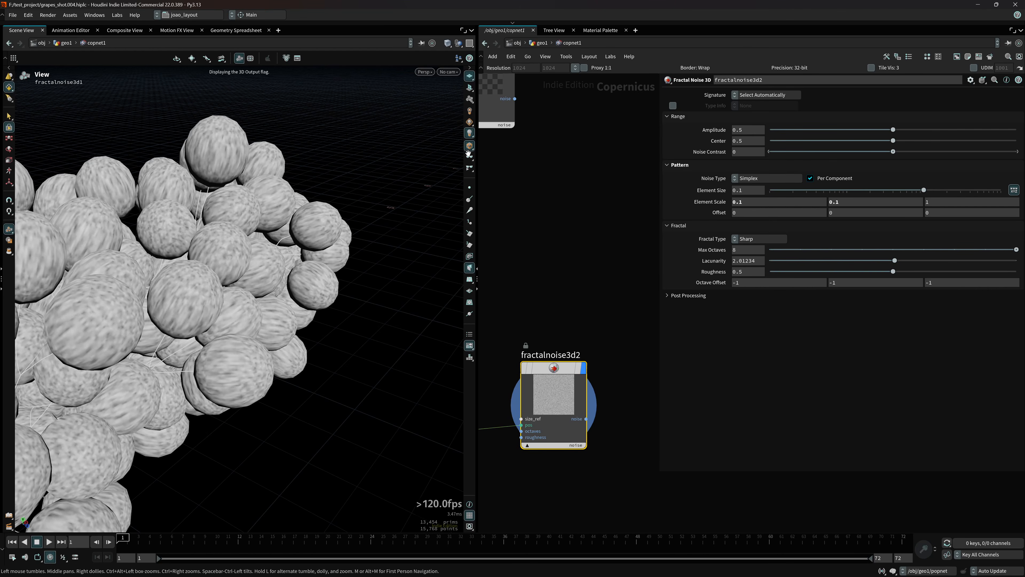
- Raise the network resolution to 4096 by 4096 and inspect the noise detail on the grape cluster
click(575, 67)
click(597, 264)
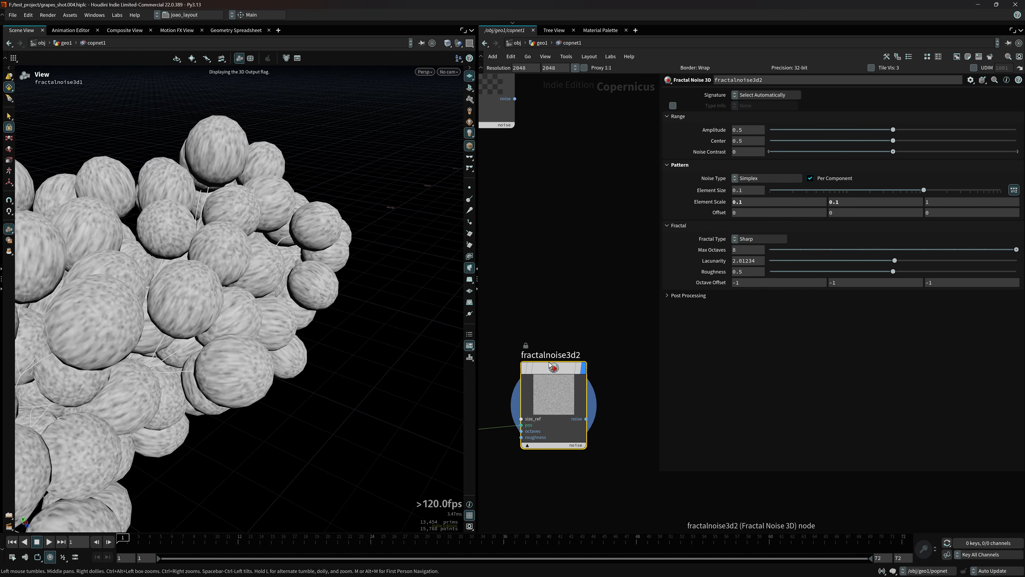
click(574, 67)
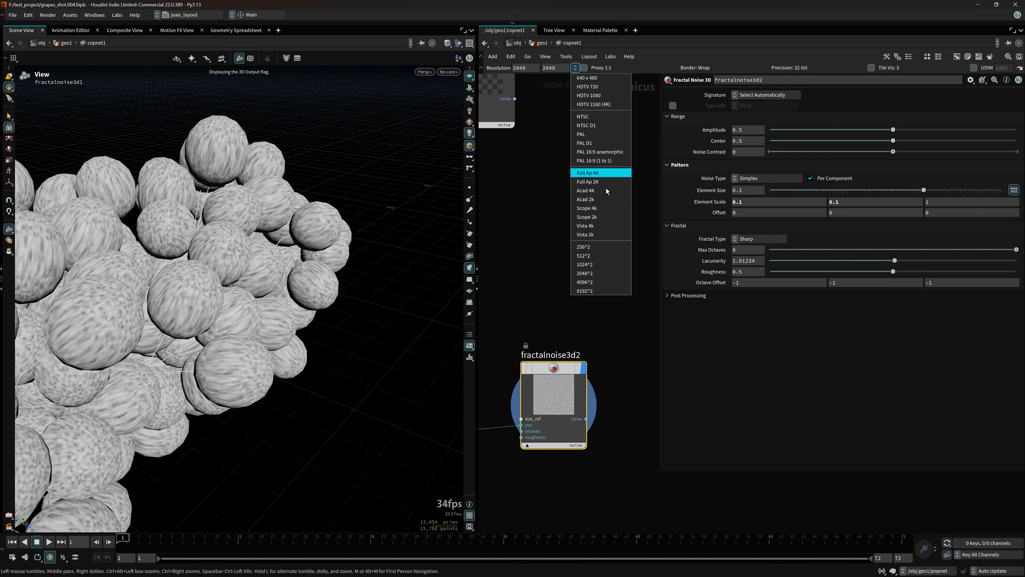
click(597, 281)
click(520, 345)
click(519, 346)
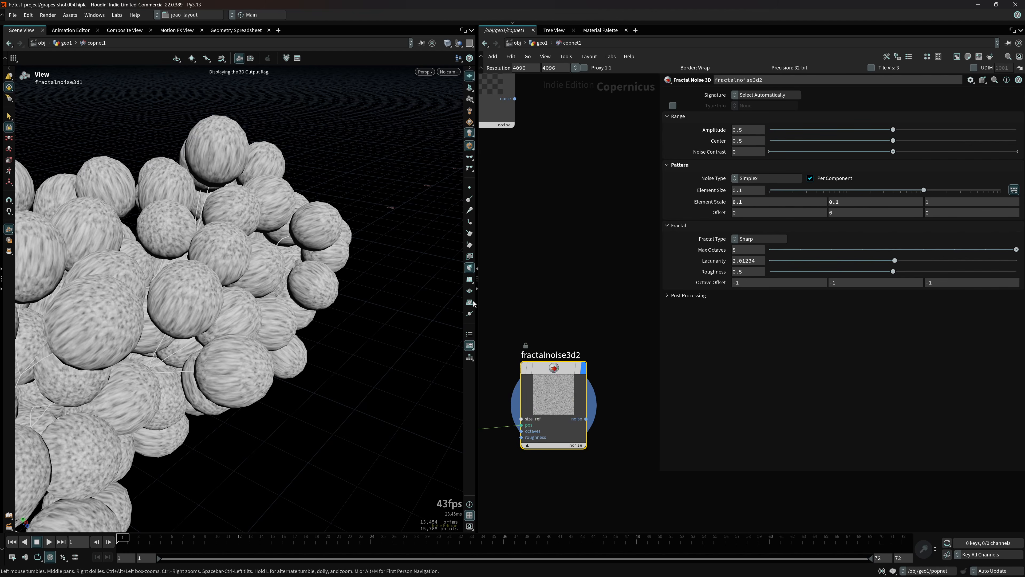
right_drag(236, 325, 157, 375)
drag(157, 375, 267, 310)
scroll(278, 307, up, 6)
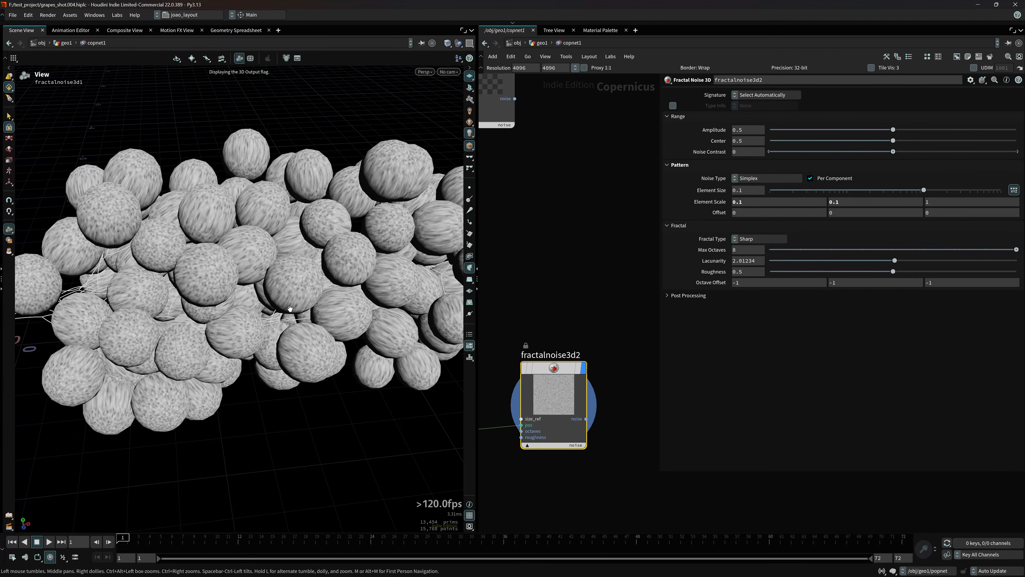
scroll(290, 308, down, 5)
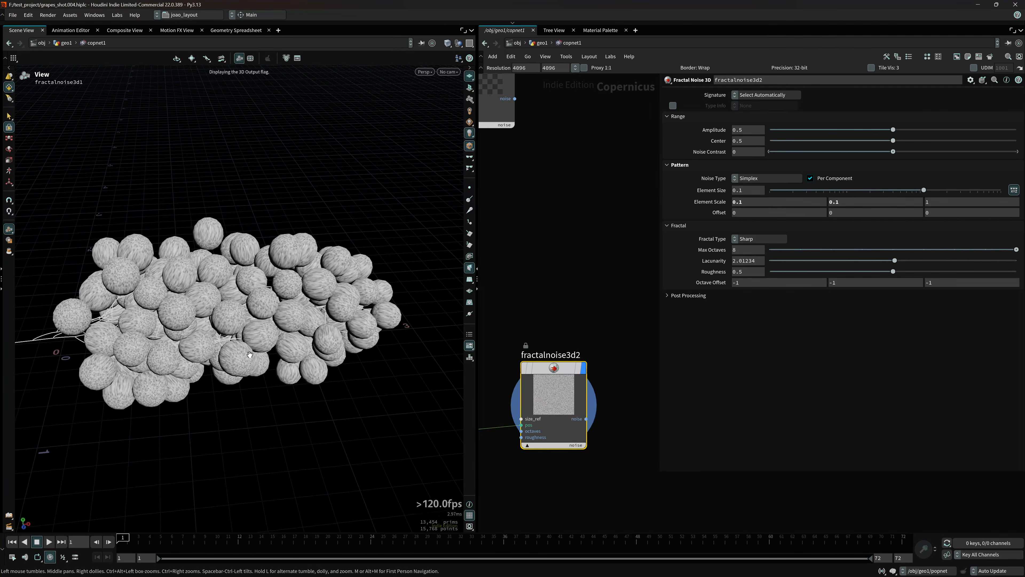
scroll(452, 207, down, 2)
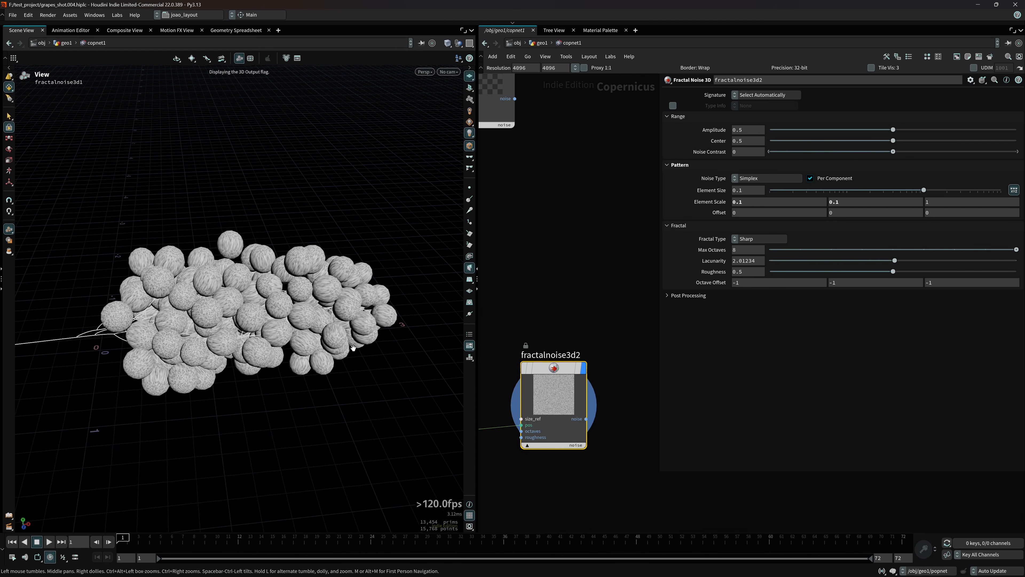
- Add a Channel Split node fed by the third adjacency attribute sample and display it
drag(586, 390, 610, 293)
scroll(568, 393, down, 2)
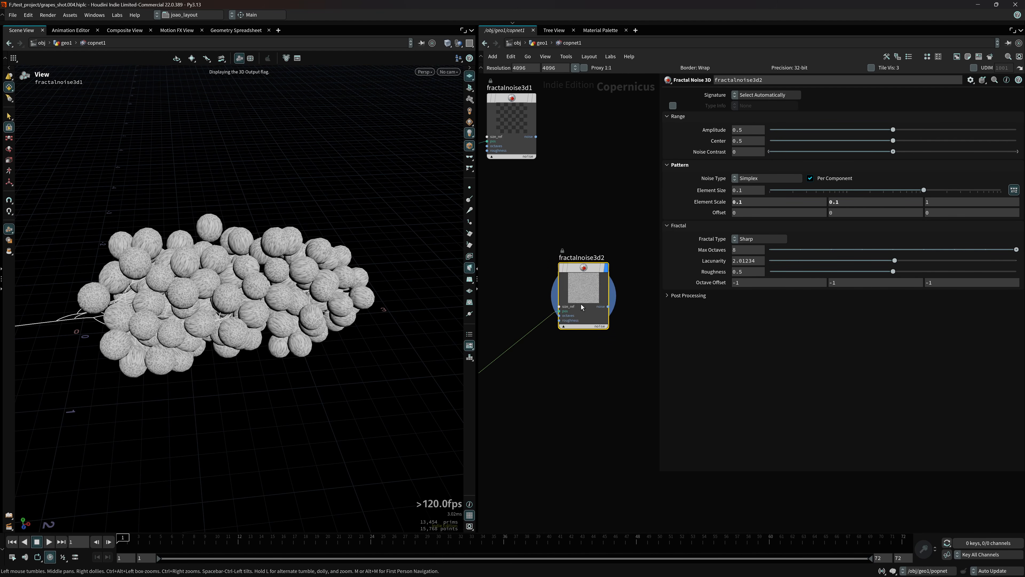
middle_drag(543, 365, 565, 346)
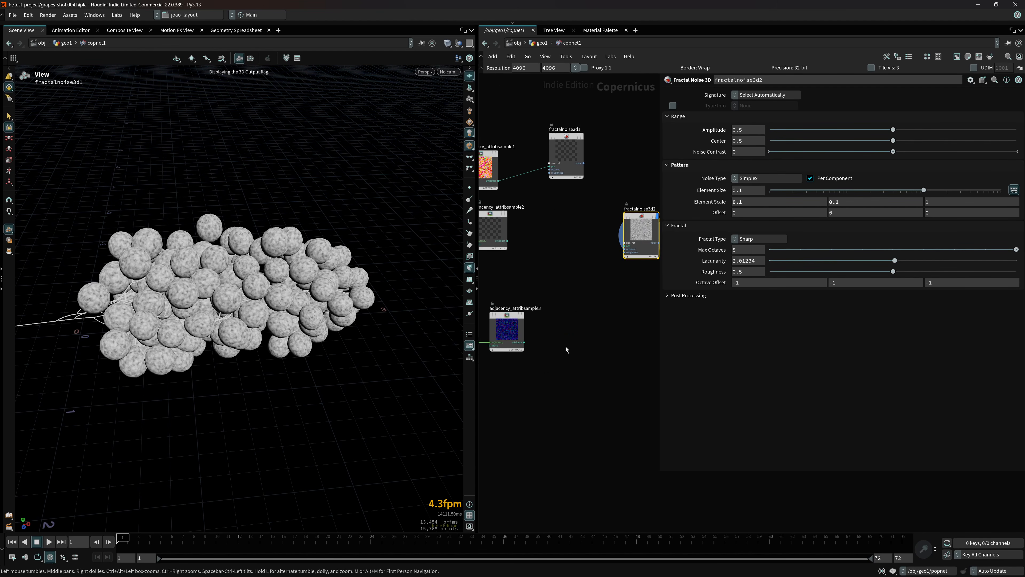
scroll(573, 339, up, 2)
key(Tab)
text(chan)
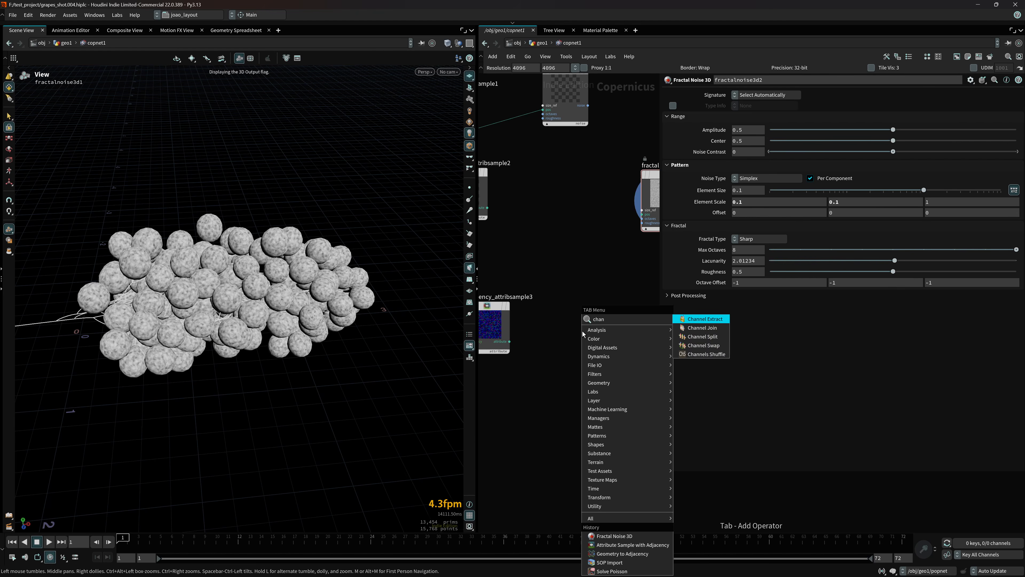
key(Down)
key(Down)
key(Return)
click(582, 331)
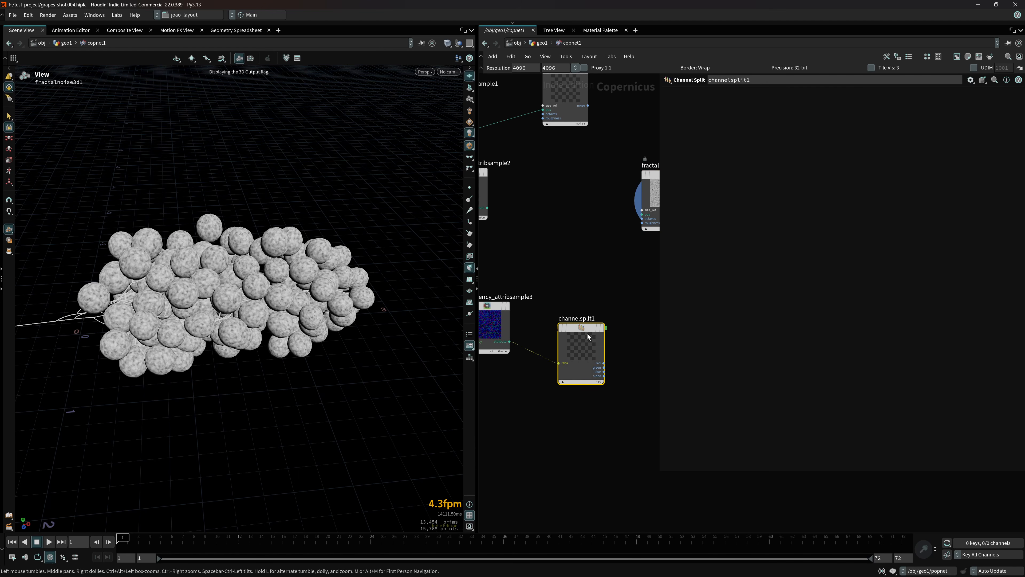
click(608, 307)
drag(582, 332, 590, 331)
- Disable viewport lighting and preview the individual channels of the split rest attribute on the grapes
drag(239, 321, 322, 298)
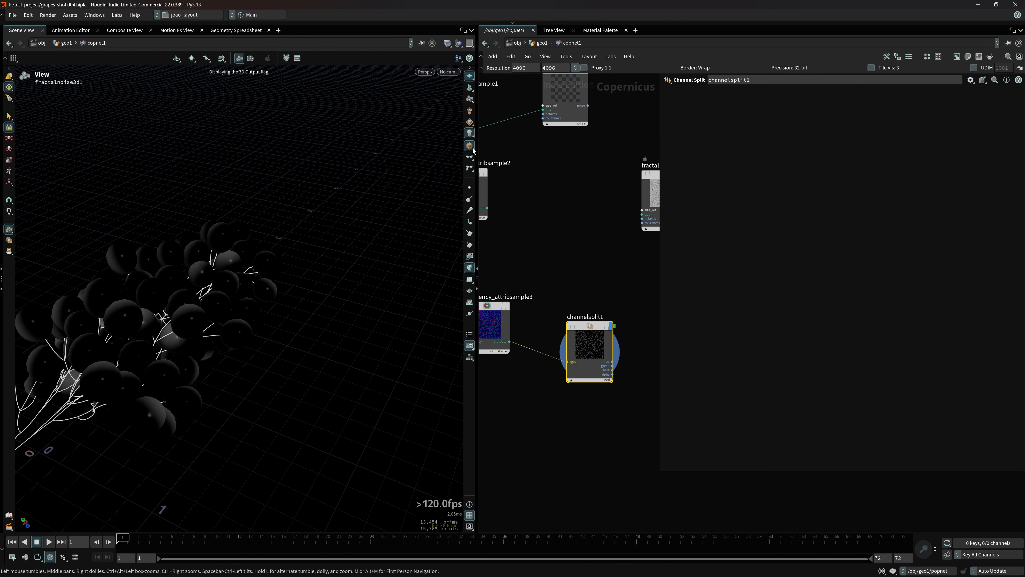
click(469, 111)
middle_drag(232, 294, 355, 277)
drag(355, 278, 319, 263)
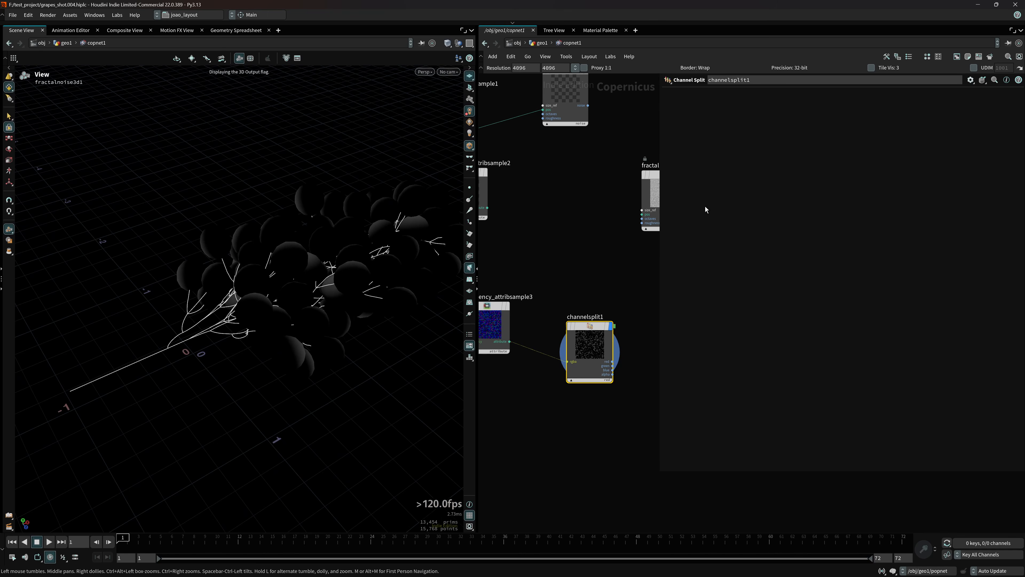
click(606, 379)
click(622, 389)
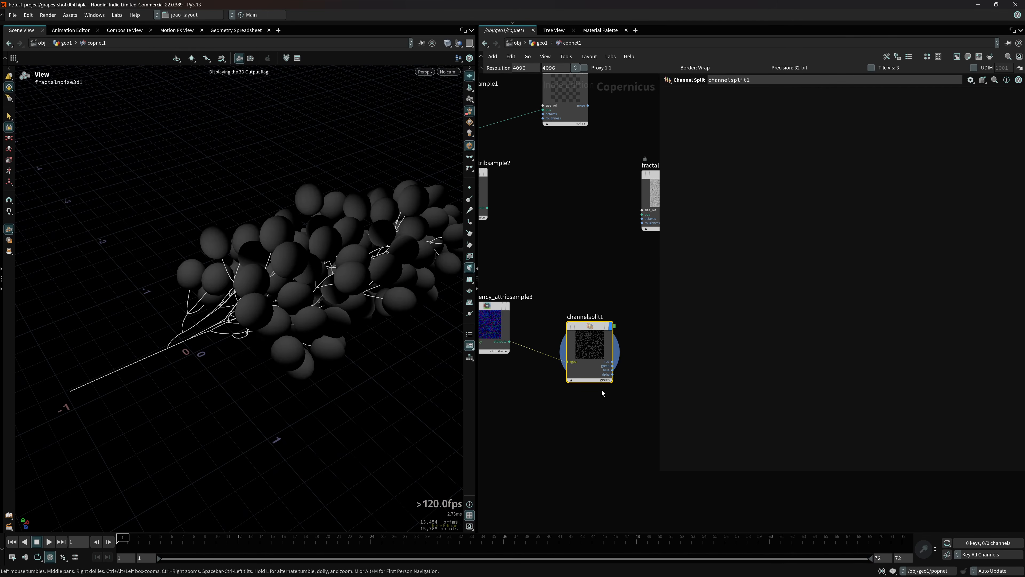
click(605, 380)
click(623, 396)
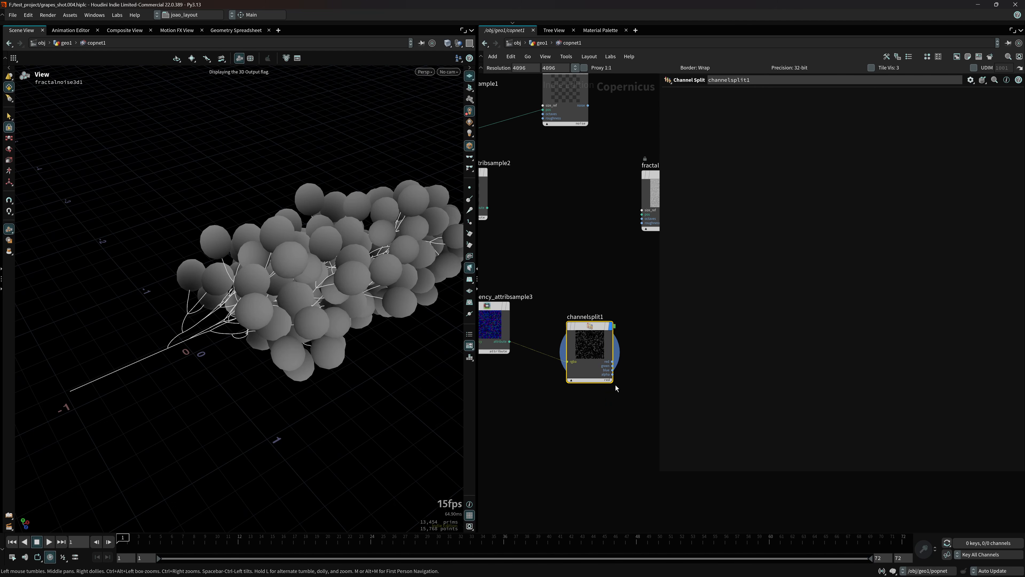
- Add a Channel Join node beside the Channel Split and set its signature to UV
middle_drag(615, 384, 548, 393)
key(Tab)
text(chan)
key(Down)
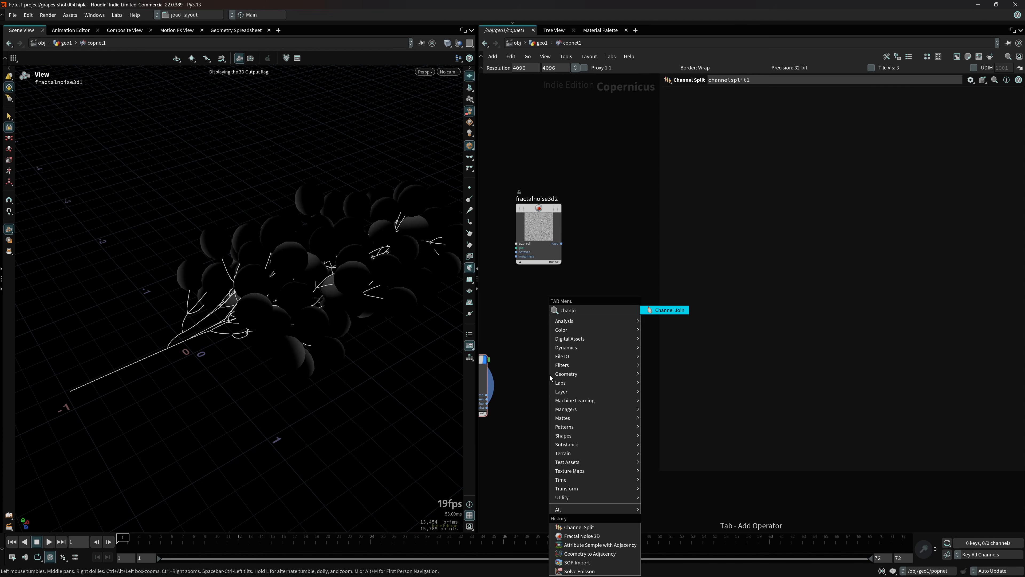
key(Return)
click(549, 375)
click(763, 95)
click(760, 112)
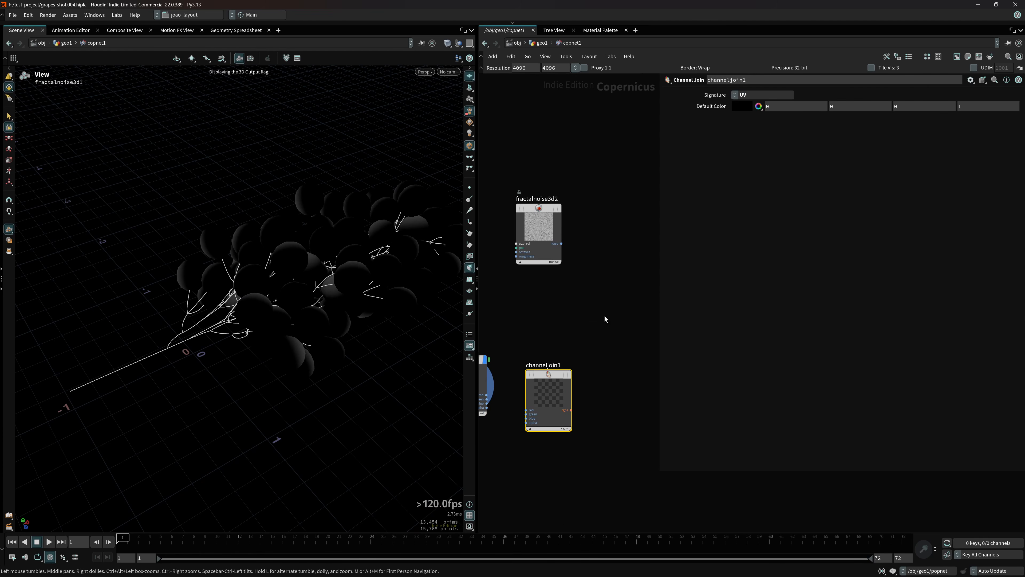
- Feed the split's red and green channels into the Channel Join, display it, and dismiss the Copilot notification
drag(487, 394, 526, 414)
middle_drag(311, 283, 232, 344)
drag(232, 343, 299, 336)
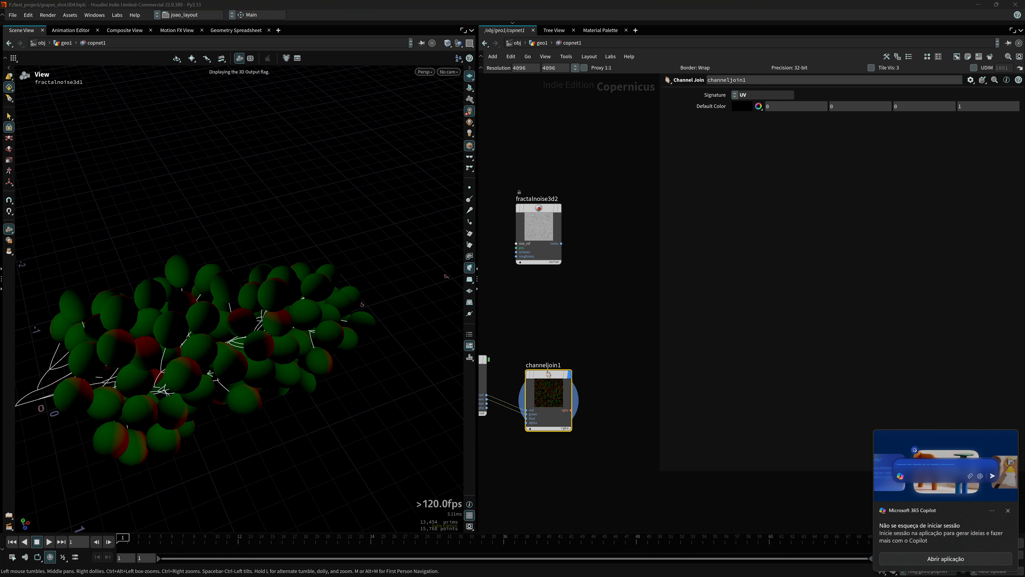
click(1008, 511)
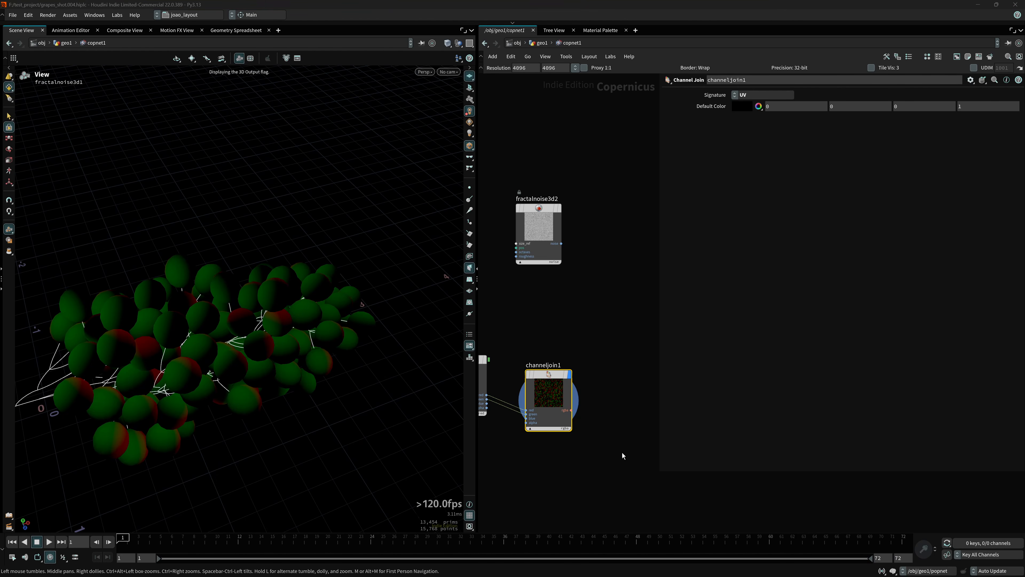
click(596, 459)
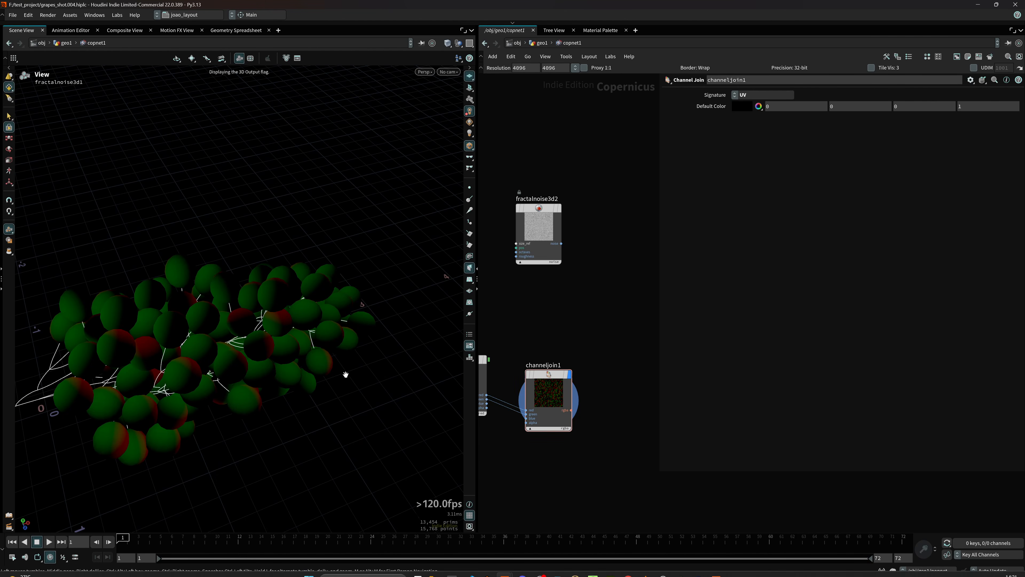
drag(344, 372, 283, 342)
- Add a UV to Polar node after the Channel Join and display it
middle_drag(643, 409, 585, 390)
drag(503, 377, 515, 369)
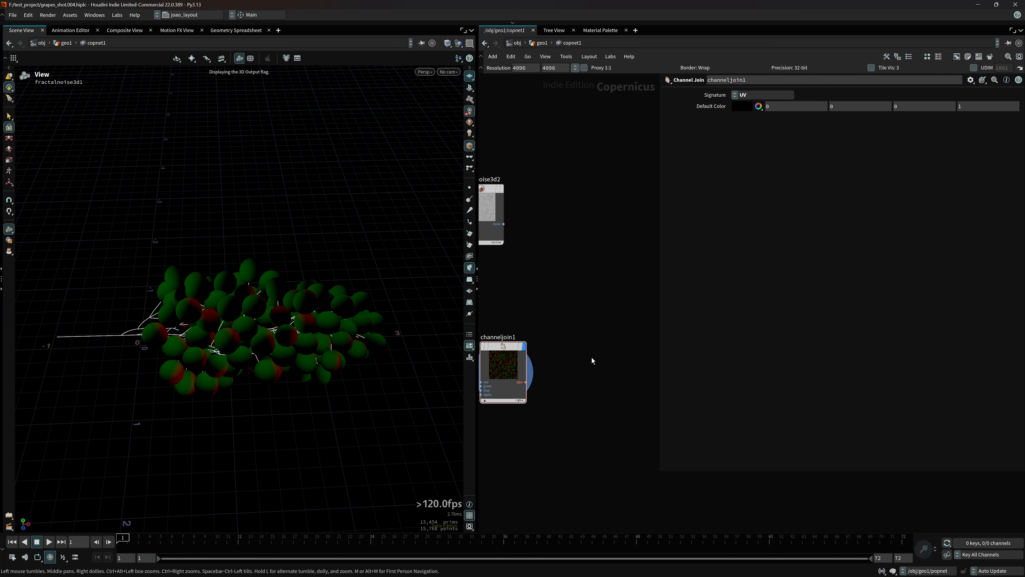
key(Tab)
text(uvtopo)
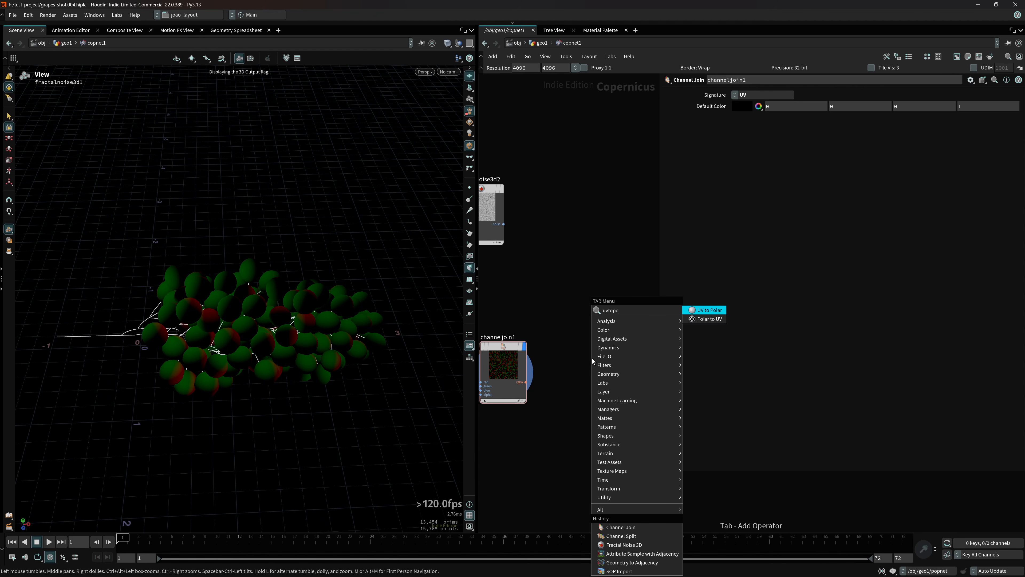
key(Return)
click(592, 358)
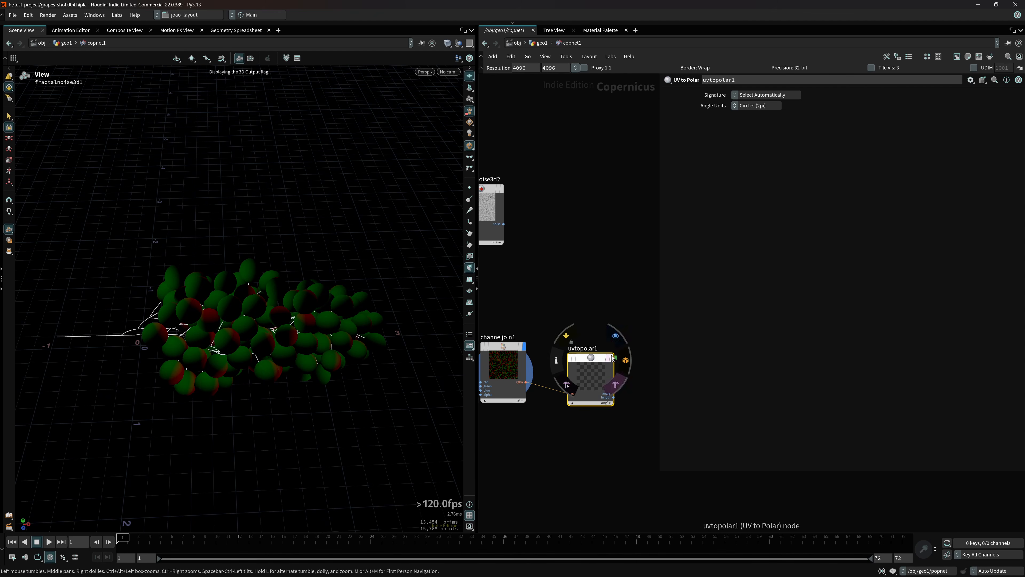
click(612, 358)
- Widen the network area and inspect the polar angle gradient around the grapes
drag(444, 355, 303, 348)
drag(660, 316, 761, 317)
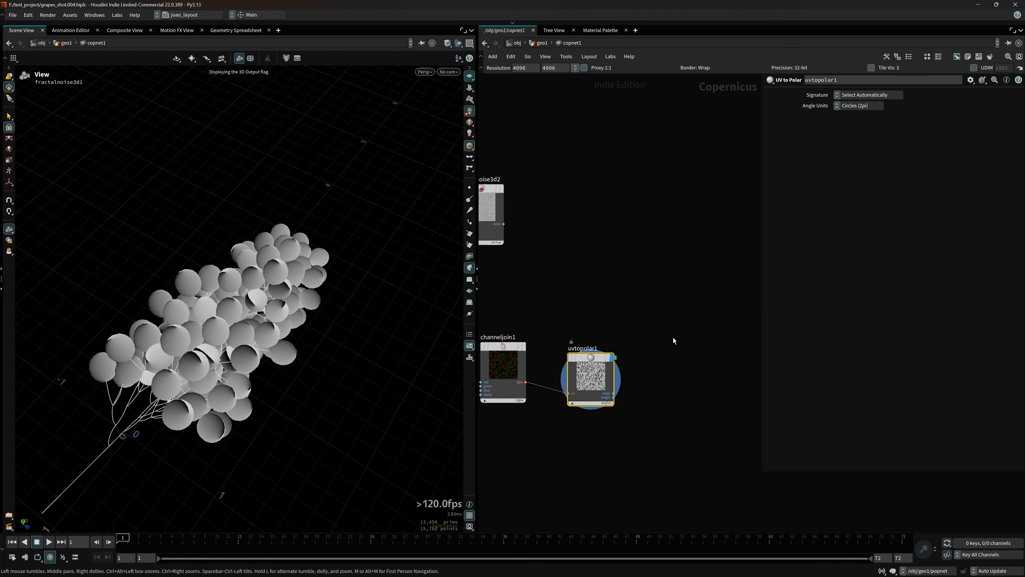
middle_drag(628, 359, 547, 348)
drag(237, 328, 254, 323)
drag(272, 362, 292, 387)
scroll(615, 352, up, 2)
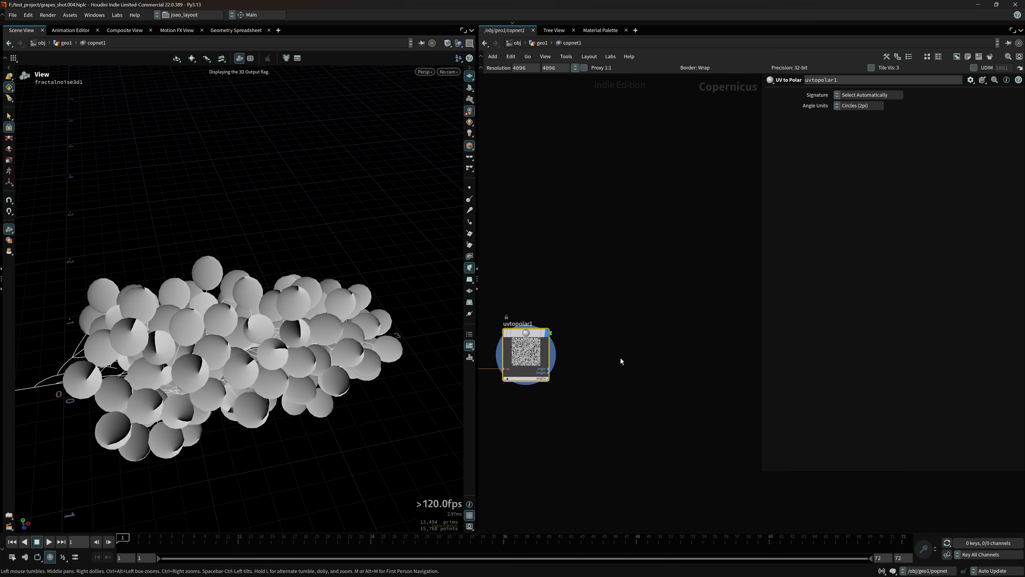
- Connect a Multiply Constant node to the polar angle output, display it, and set its brightness to 25
key(Tab)
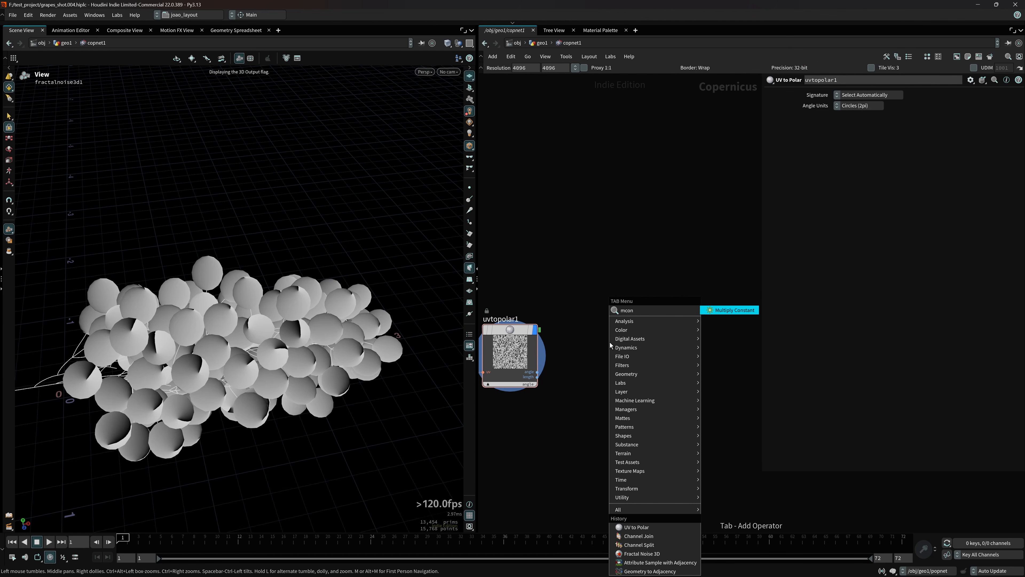
click(729, 310)
click(608, 355)
drag(537, 371, 608, 351)
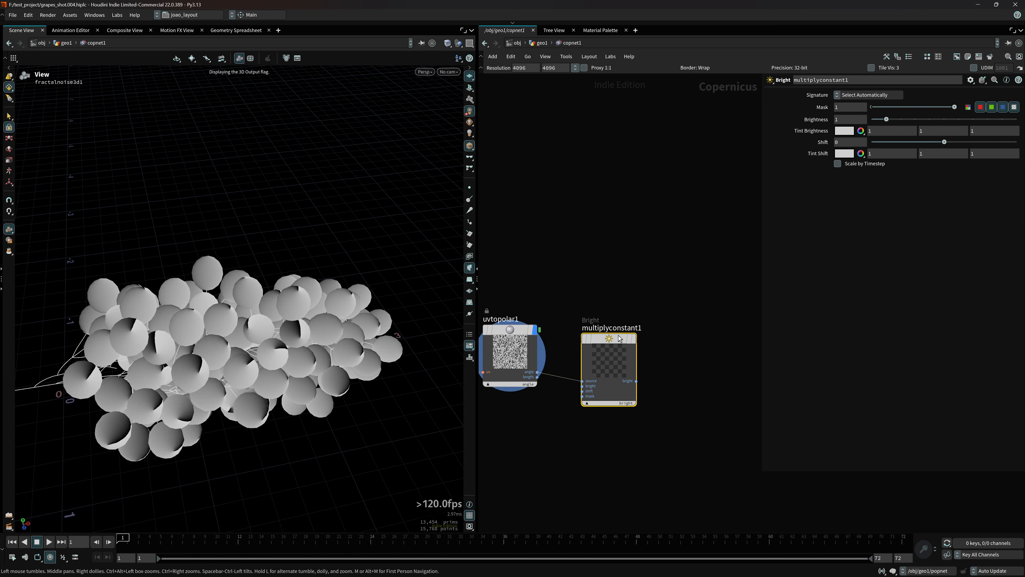
click(640, 310)
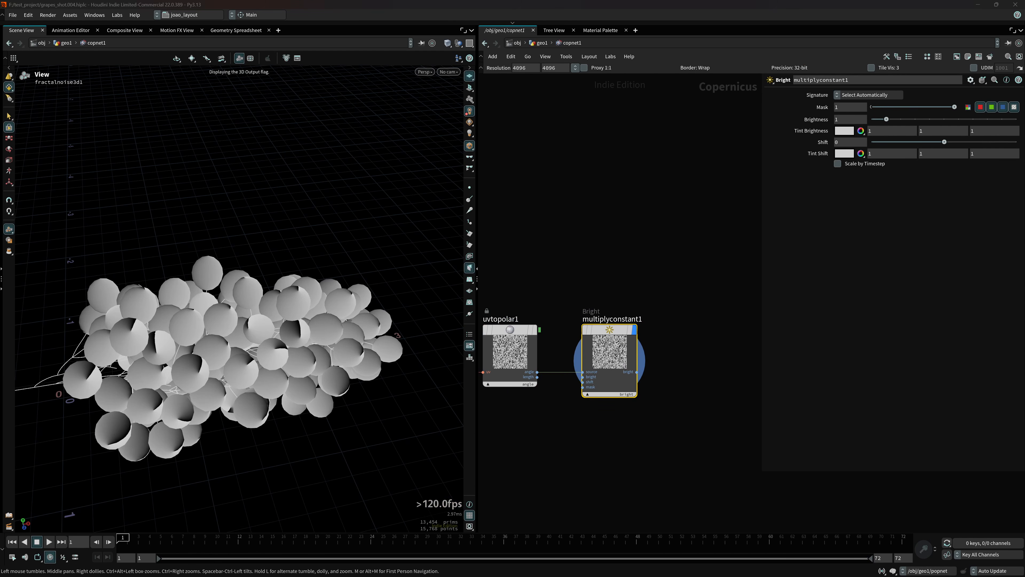
drag(847, 120, 727, 135)
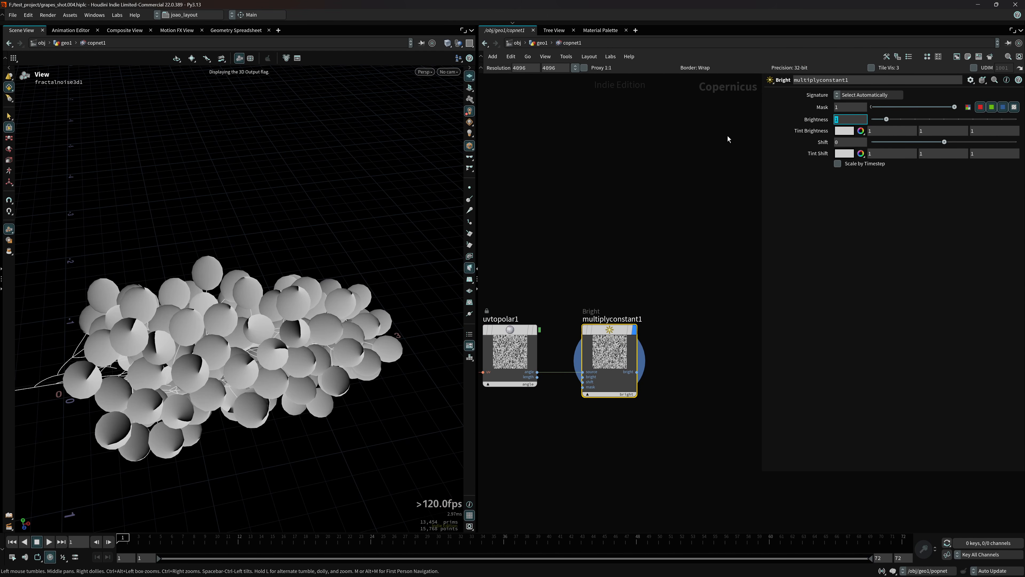
text(25)
- Add a Function node after the Multiply Constant node and display it
middle_drag(671, 287, 632, 350)
key(Tab)
text(fun)
key(Return)
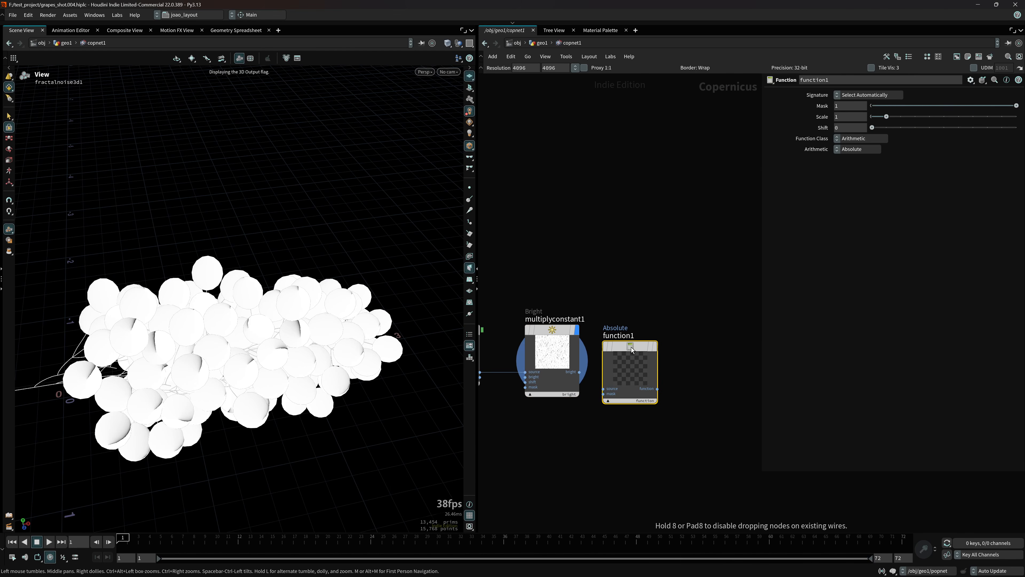
click(645, 341)
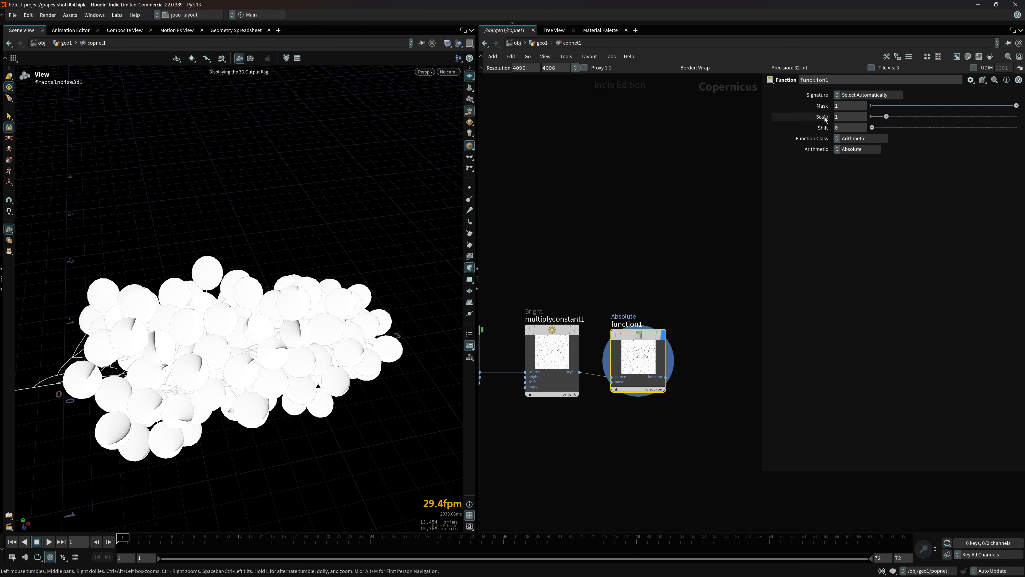
- Set the Function node's arithmetic operation to Modulus and inspect the stripes on the grapes from several angles
click(854, 139)
click(846, 188)
click(856, 151)
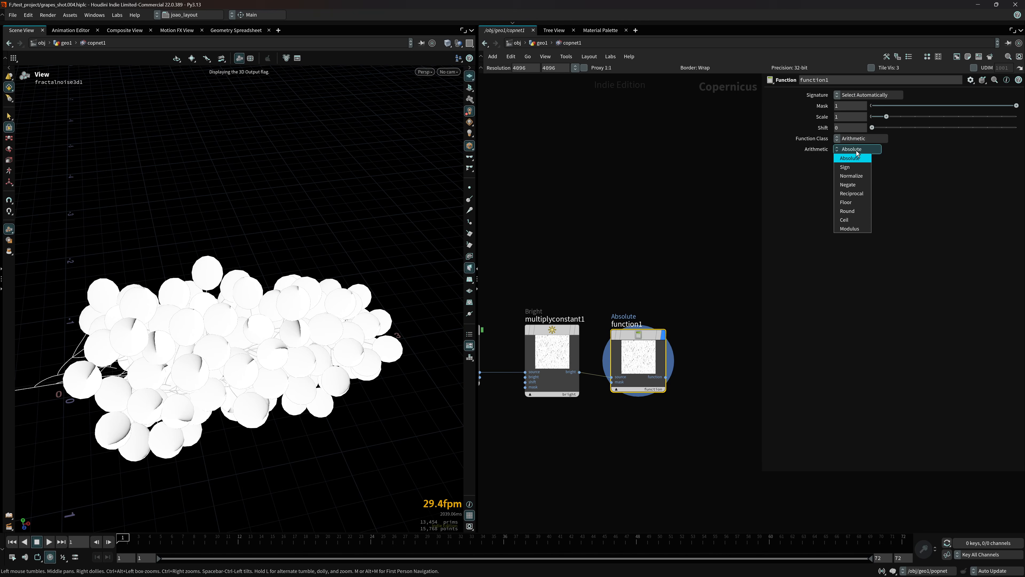
click(849, 229)
drag(297, 292, 320, 329)
right_drag(243, 341, 376, 343)
drag(375, 343, 250, 344)
right_drag(363, 335, 258, 340)
- Try a brightness of 30 on the Multiply Constant node, and restore it to 25
middle_drag(522, 370, 632, 336)
click(661, 319)
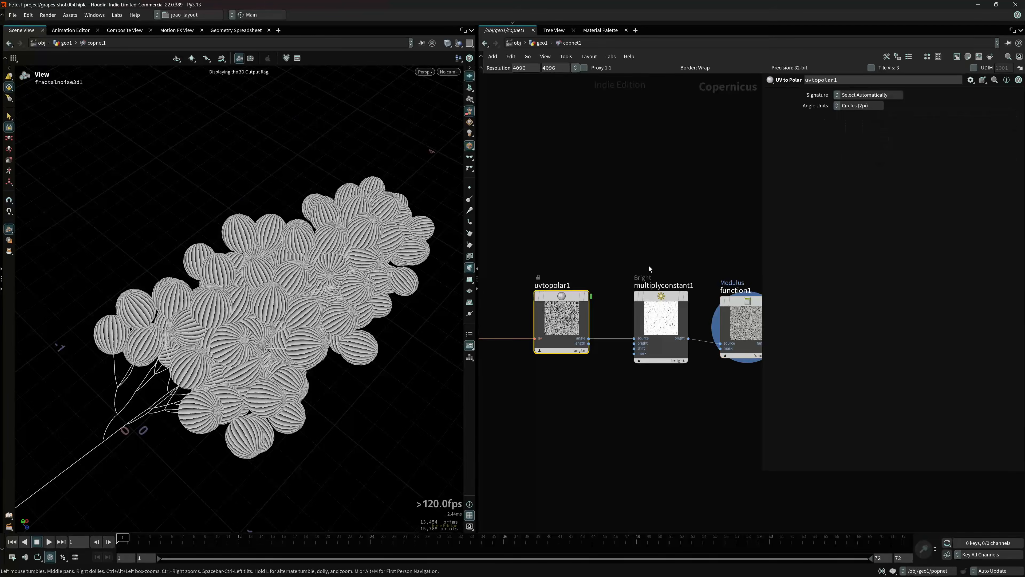
text(30)
key(Tab)
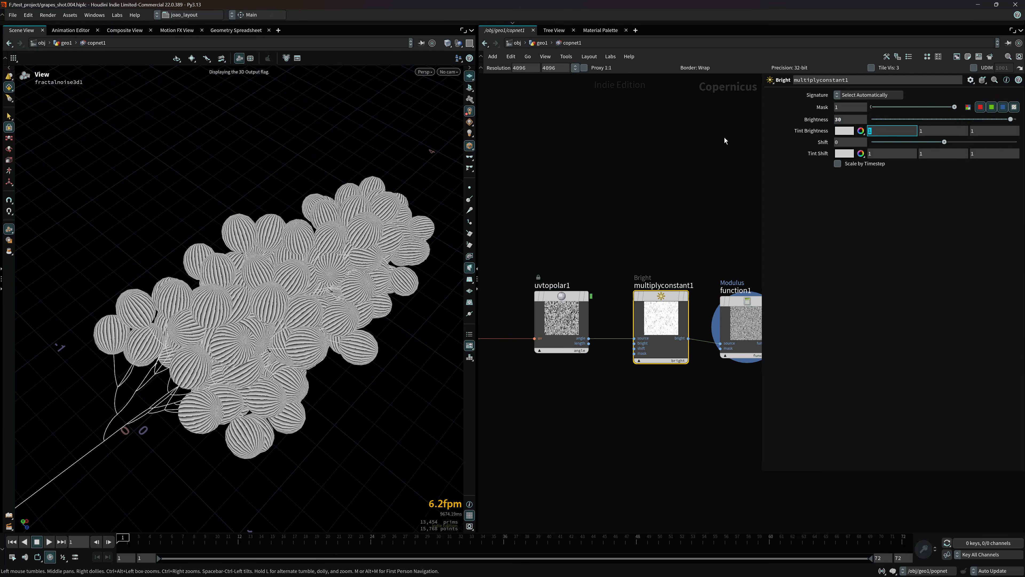
key(Tab)
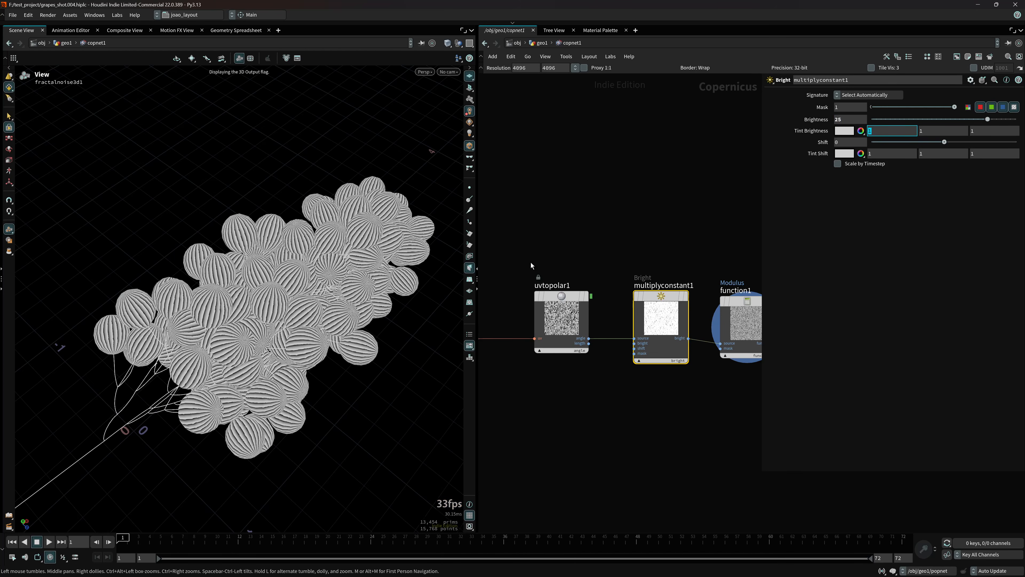
scroll(620, 434, down, 4)
middle_drag(602, 435, 630, 423)
scroll(618, 406, up, 1)
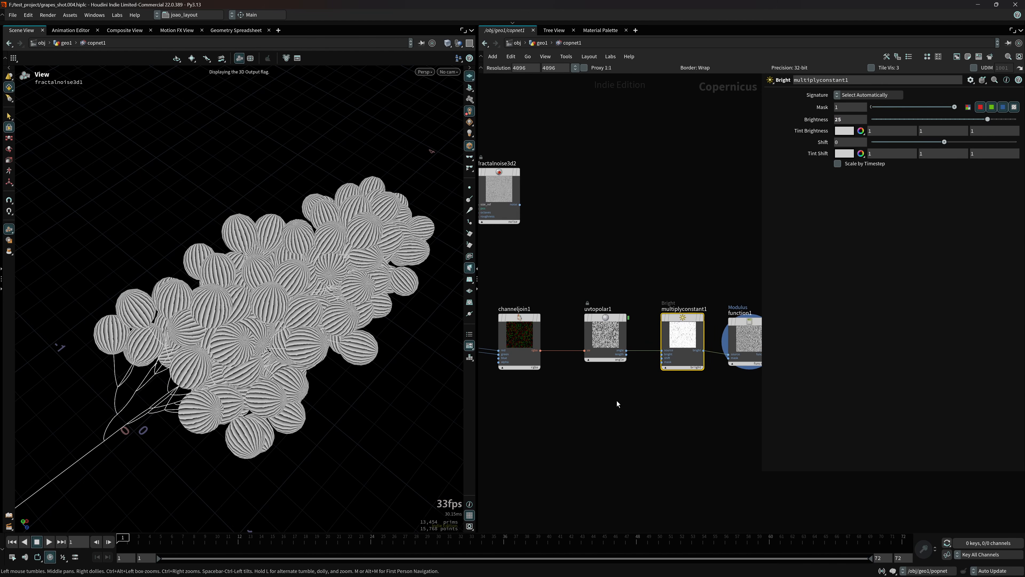
- Connect the rest attribute sample adjacency_attribsample3 to fractalnoise3d2, display that noise on the grapes, and select it
middle_drag(608, 388, 732, 401)
scroll(639, 411, down, 4)
middle_drag(638, 411, 559, 479)
scroll(612, 418, up, 1)
drag(618, 316, 590, 352)
middle_drag(589, 352, 656, 319)
click(574, 396)
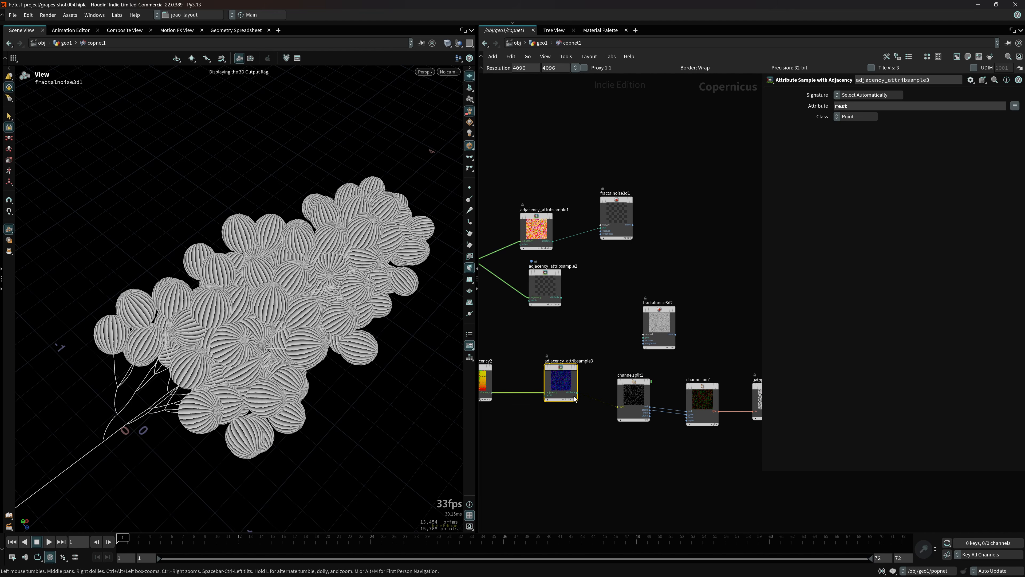
drag(580, 392, 643, 337)
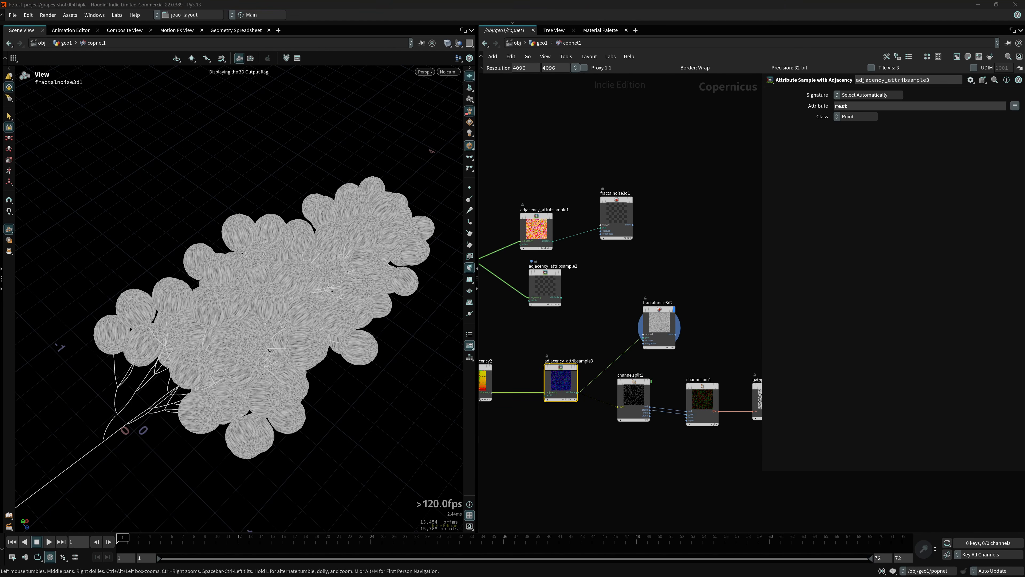
click(659, 323)
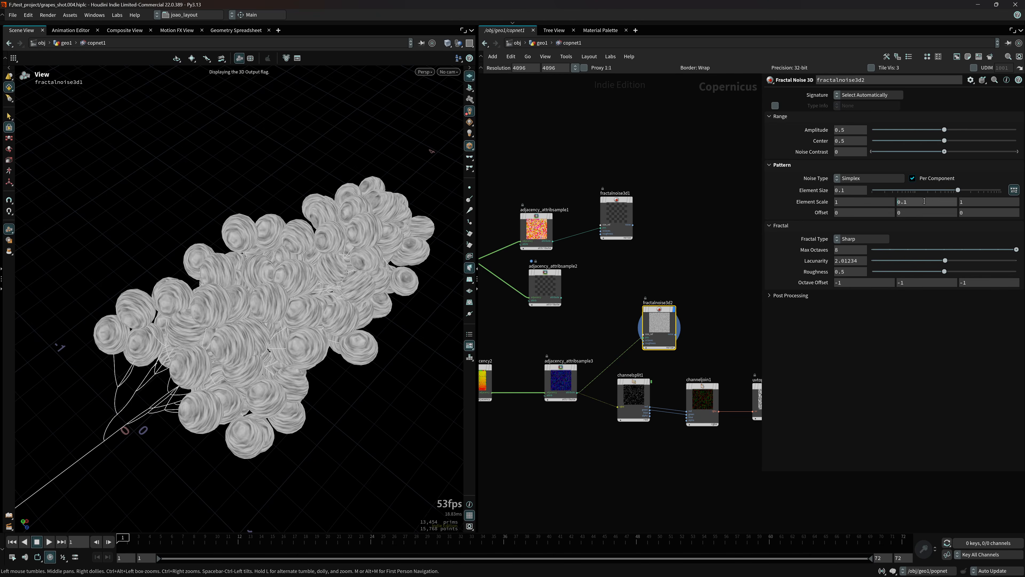
- Turn off per-axis element scaling on fractalnoise3d2, and set its element size to 0.2 and roughness to 0.551
click(1015, 189)
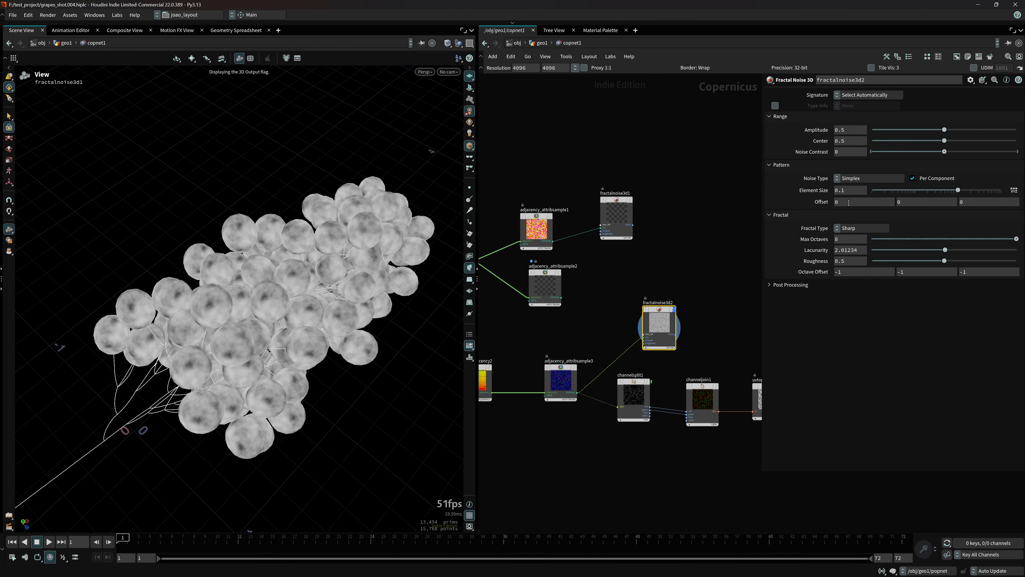
key(Return)
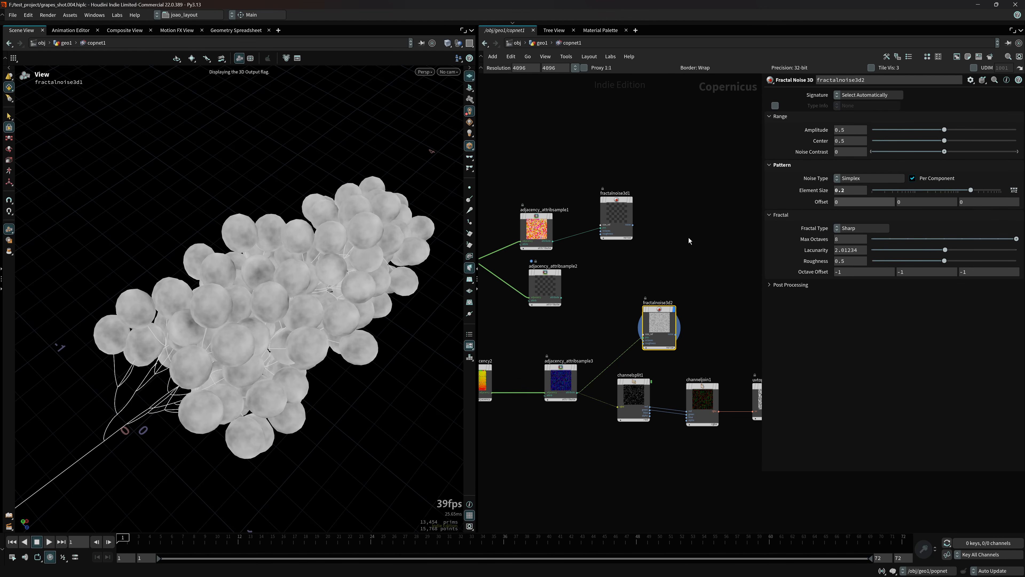
drag(951, 260, 946, 261)
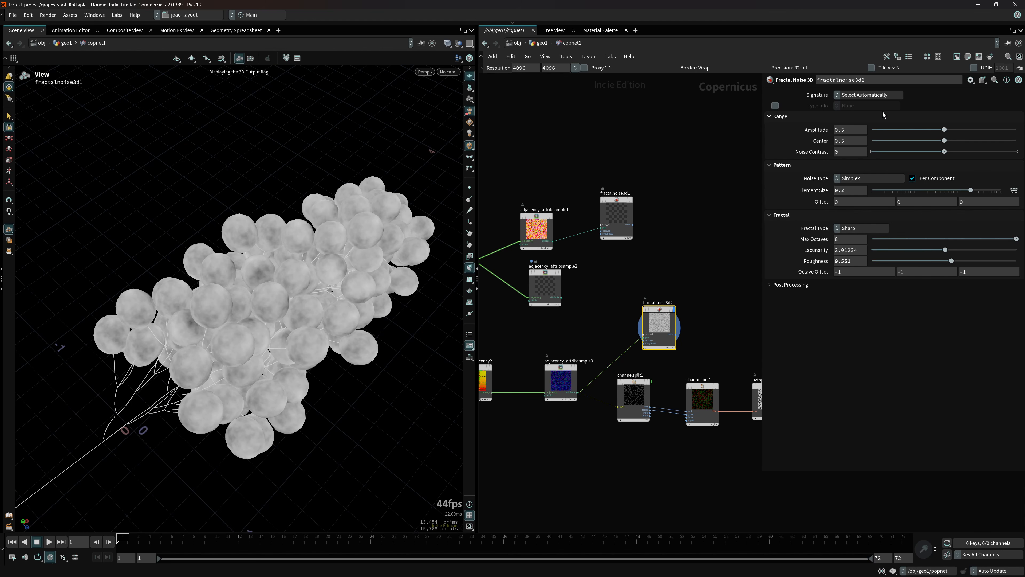
- Set fractalnoise3d2's amplitude to 1 and center to 0, and switch its signature to UV
click(868, 94)
click(896, 122)
drag(944, 129, 1016, 130)
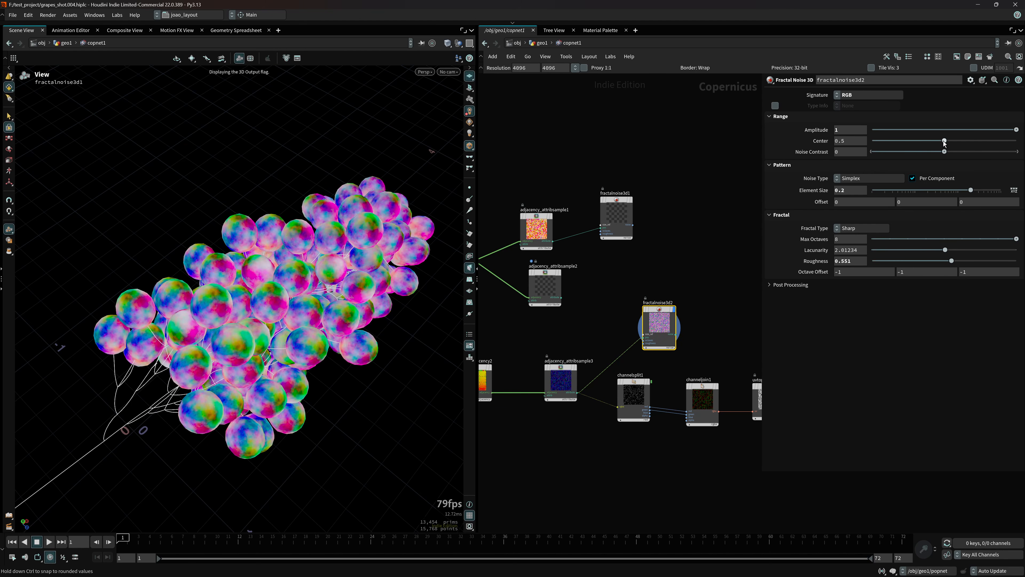
drag(944, 142, 872, 141)
click(867, 94)
click(898, 129)
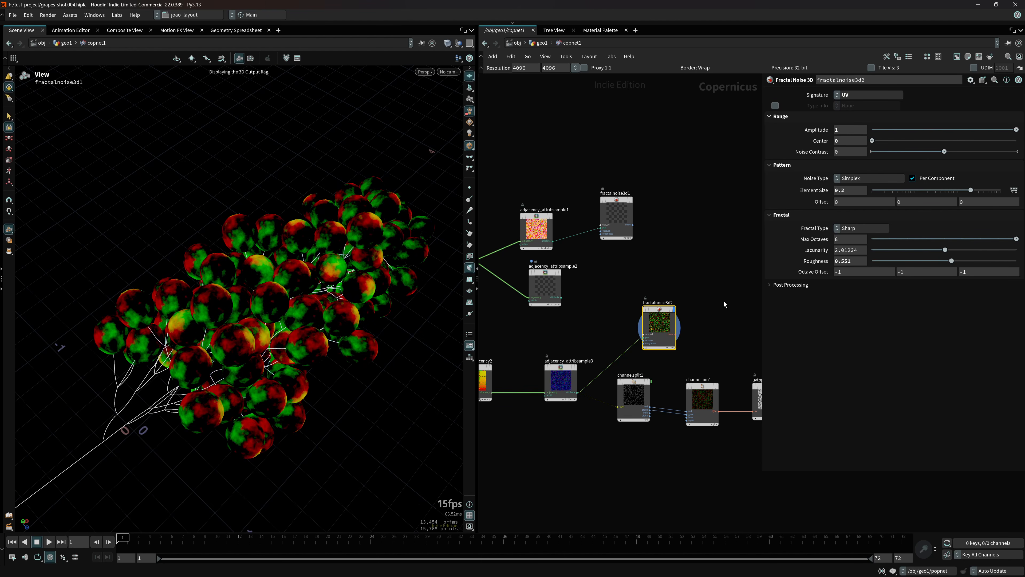
- Space out the nodes after channeljoin1 and insert an Add node between channeljoin1 and uvtopolar1
middle_drag(724, 301, 678, 330)
middle_drag(713, 457, 615, 438)
drag(671, 391, 692, 392)
drag(610, 396, 627, 397)
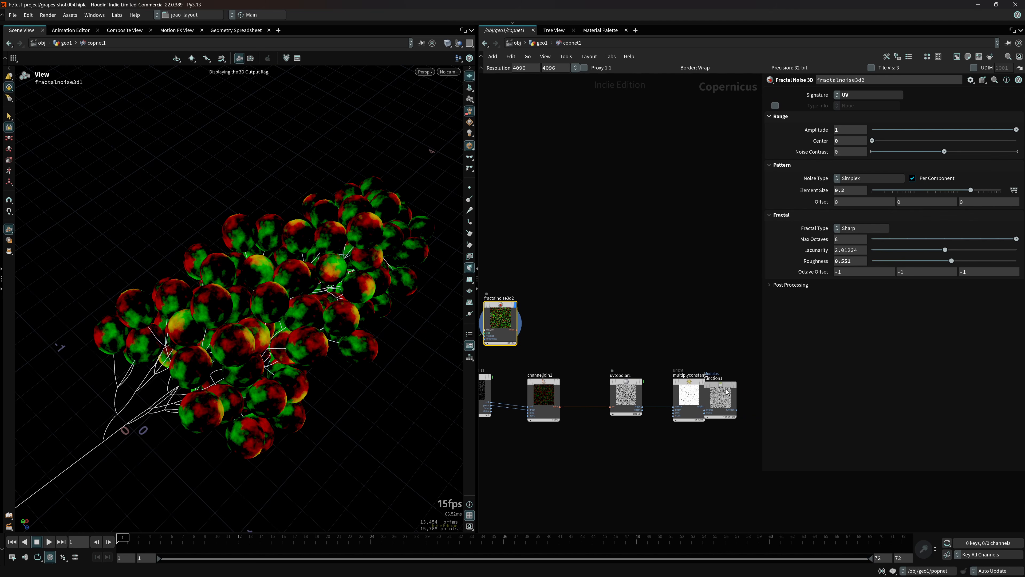
drag(726, 391, 752, 392)
key(Tab)
text(add)
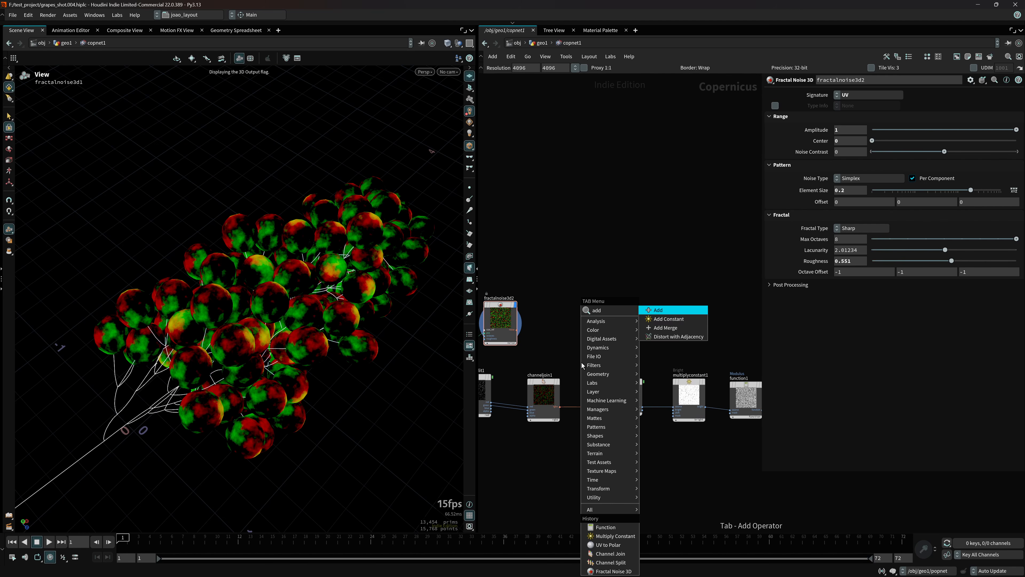
key(Return)
click(581, 362)
drag(584, 378, 597, 403)
- Display the Modulus function node, and connect fractalnoise3d2 to the Add node's second layer input
middle_drag(673, 341, 509, 320)
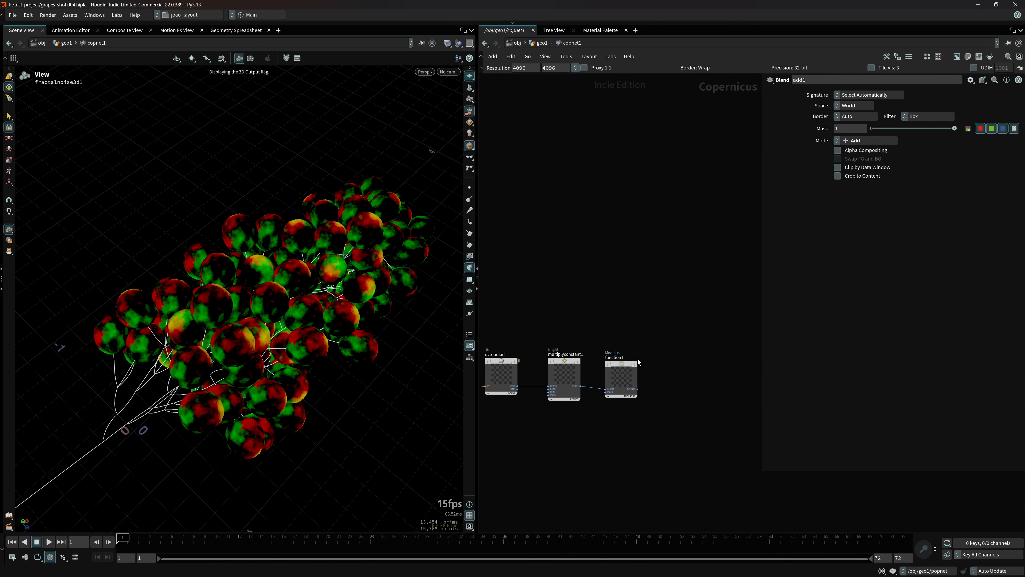
click(637, 362)
middle_drag(634, 300, 790, 287)
click(508, 297)
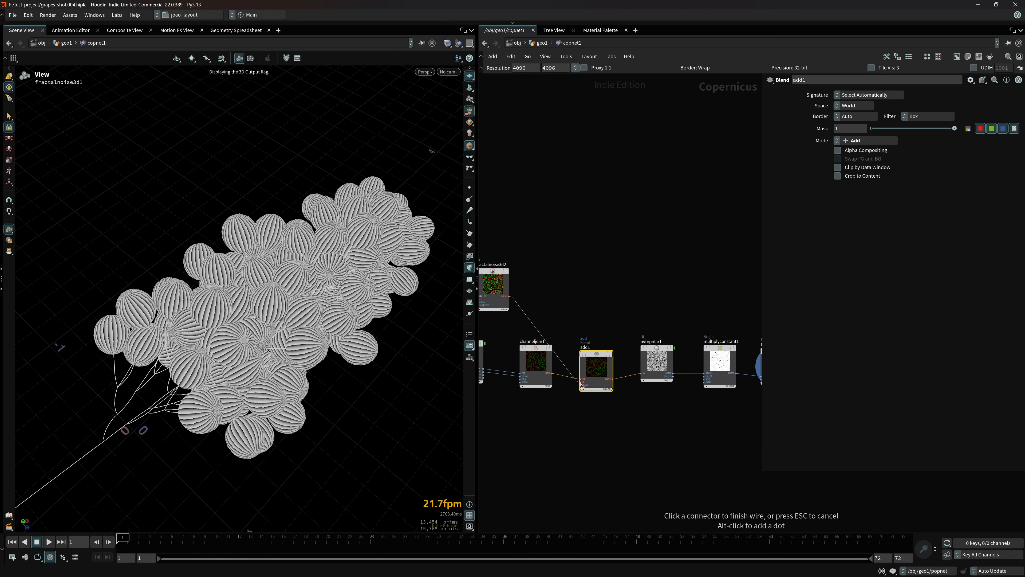
click(581, 381)
drag(494, 283, 545, 286)
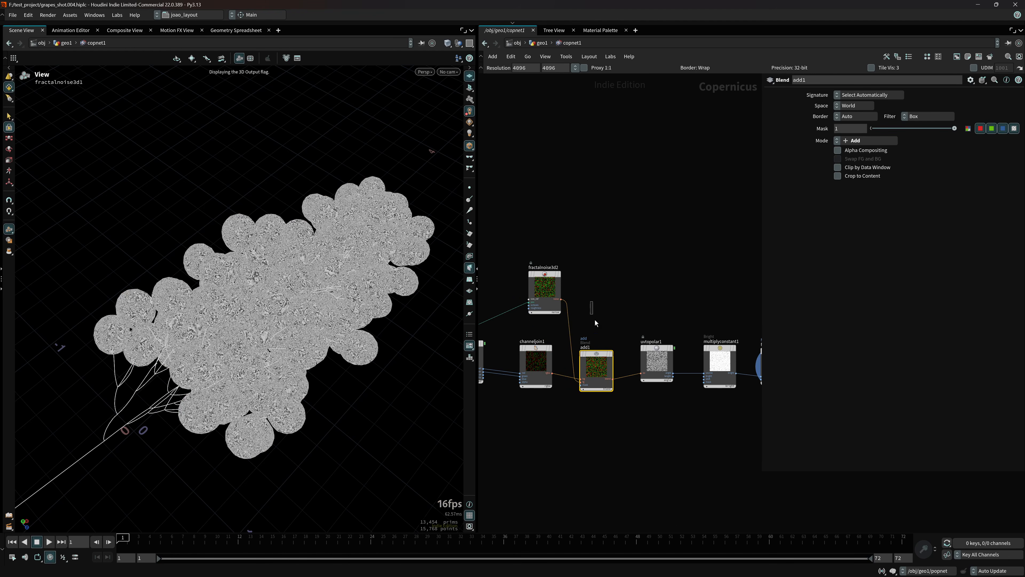
- Reduce the Add node's mask to 0.026 for a subtle distortion of the radial stripes
drag(882, 129, 876, 130)
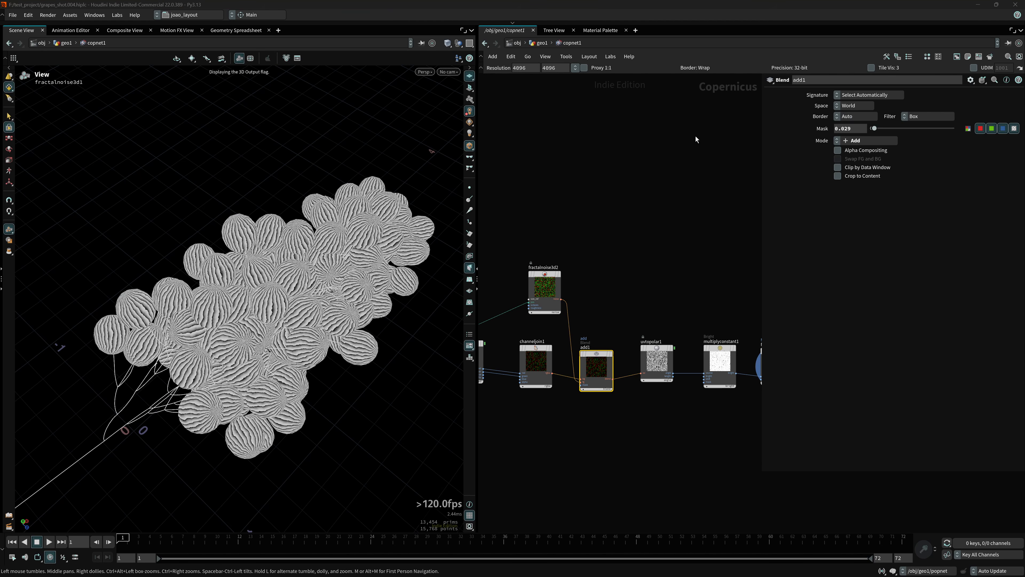
scroll(607, 285, down, 3)
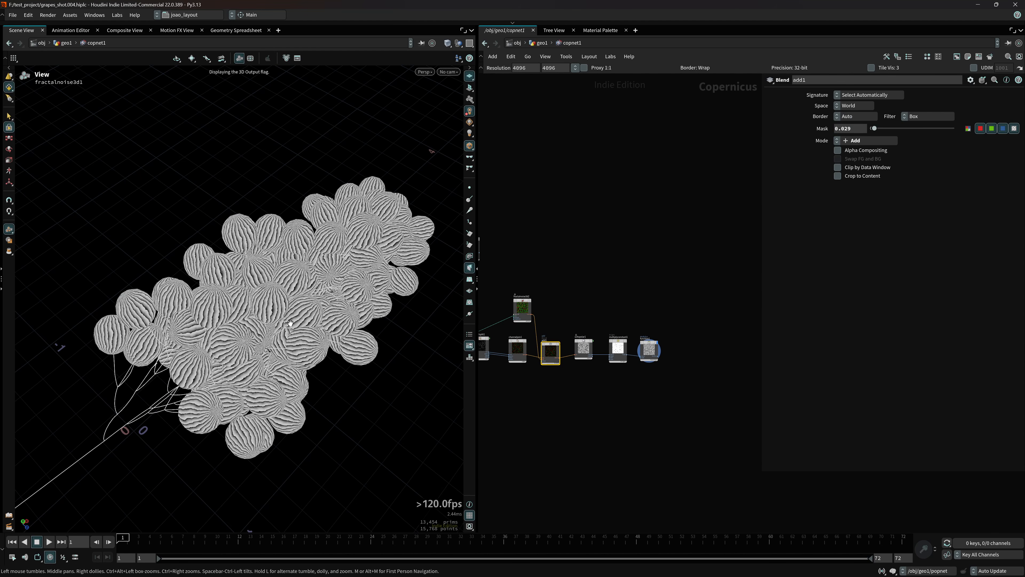
scroll(290, 323, up, 1)
mouse_move(875, 129)
mouse_down()
mouse_move(887, 129)
mouse_move(875, 130)
mouse_up()
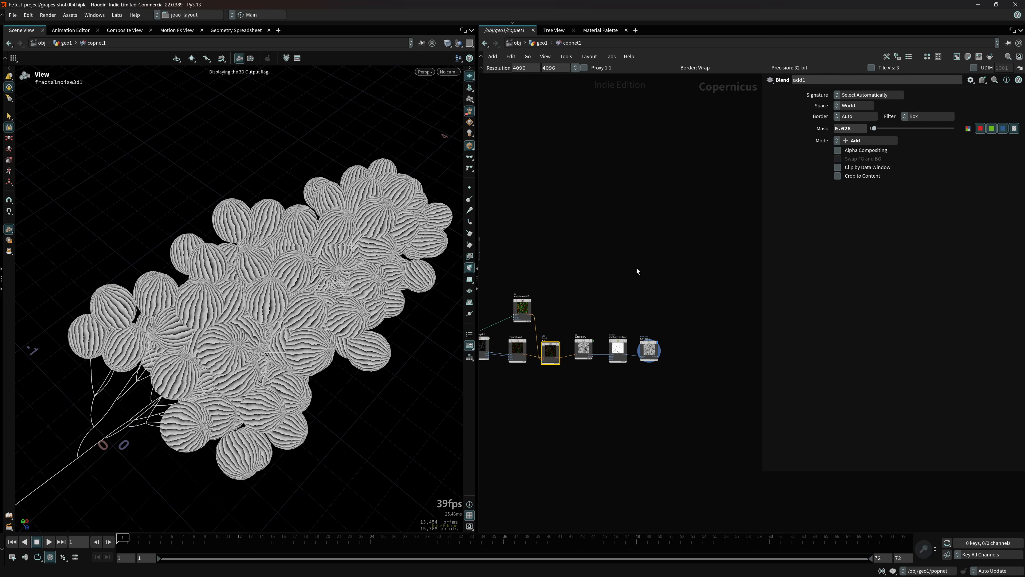
- Add a Blur node after the Modulus function node and display it
middle_drag(583, 275, 480, 270)
scroll(597, 334, up, 2)
key(Tab)
text(b)
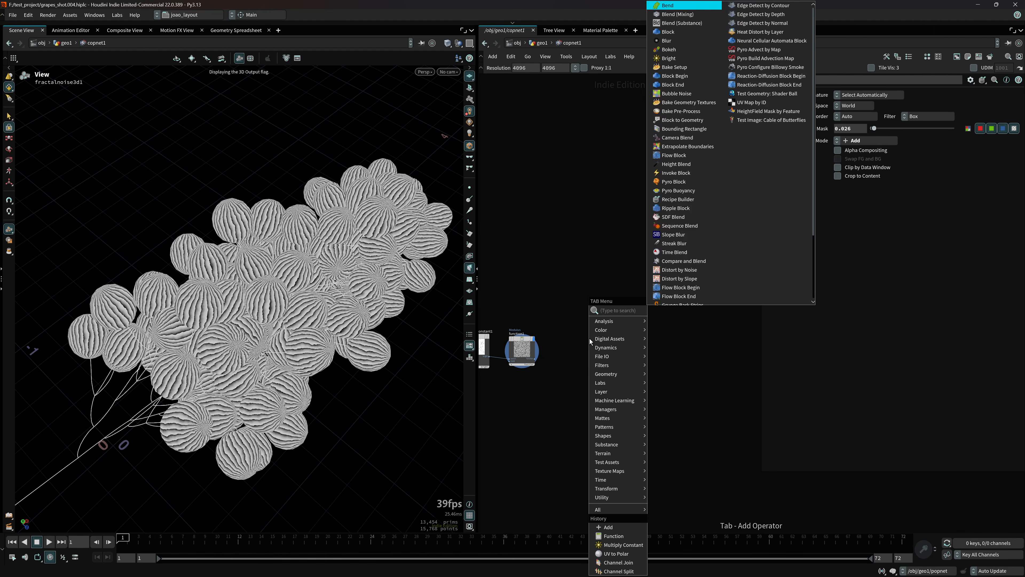
text(lur)
key(Return)
click(579, 353)
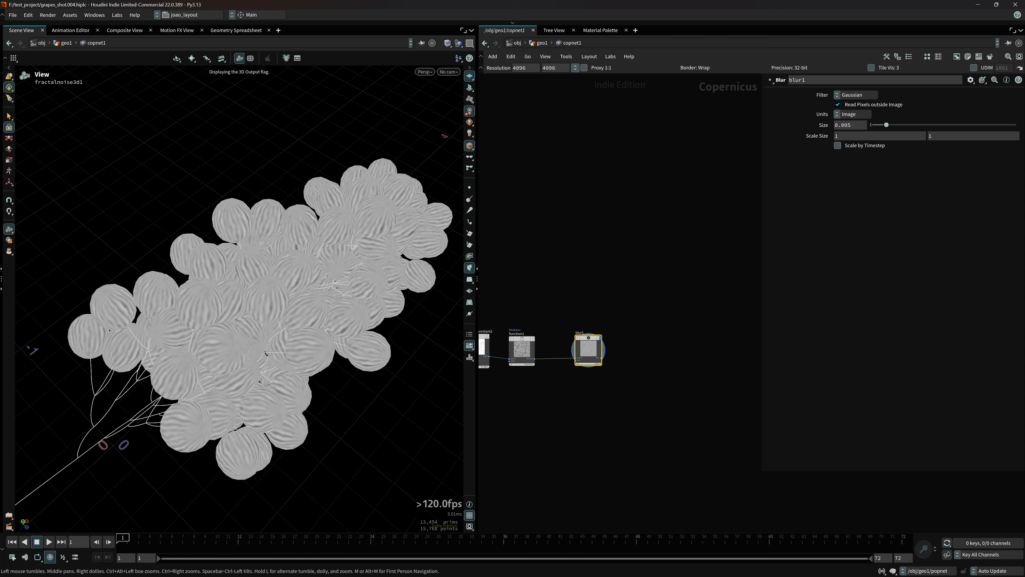
- Set the Blur node's size to 0.00285 and inspect the softened stripes on the grapes
drag(853, 127, 849, 138)
text(08)
key(Return)
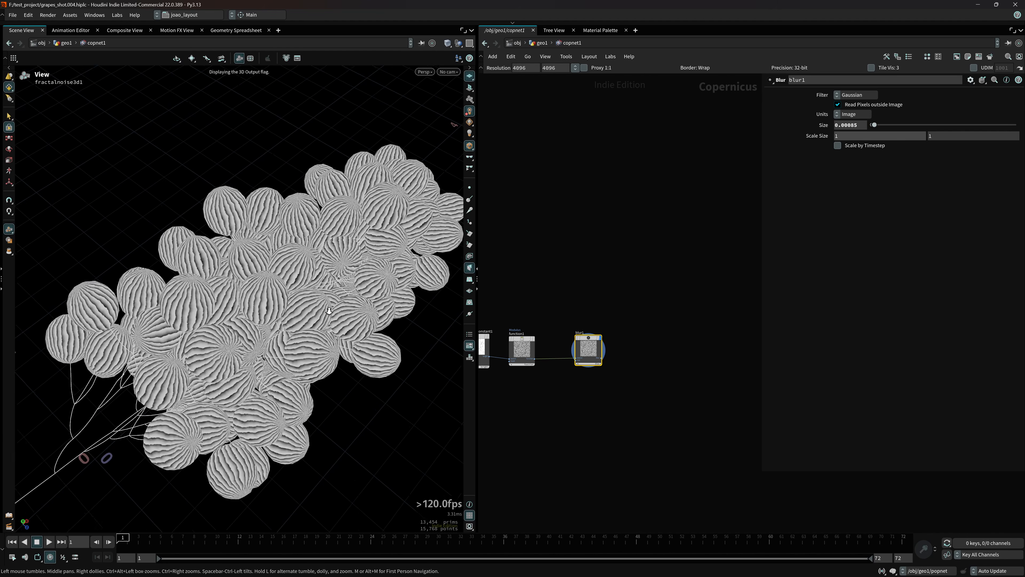
middle_drag(862, 126, 880, 157)
right_drag(349, 330, 315, 357)
drag(315, 358, 285, 336)
- Set the Multiply Constant node's brightness to 40 for denser stripes
middle_drag(562, 415, 727, 395)
middle_drag(510, 397, 604, 404)
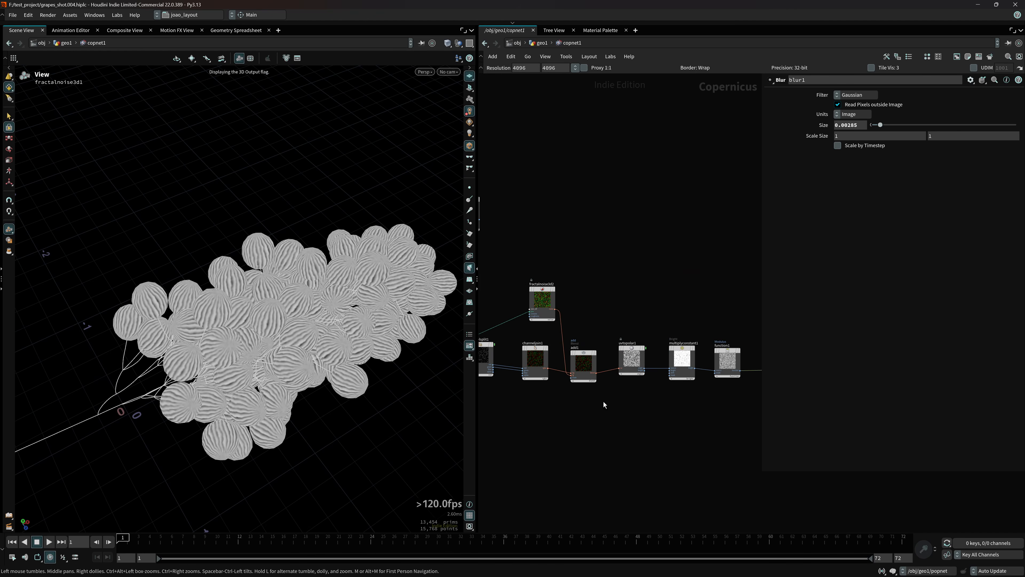
click(682, 359)
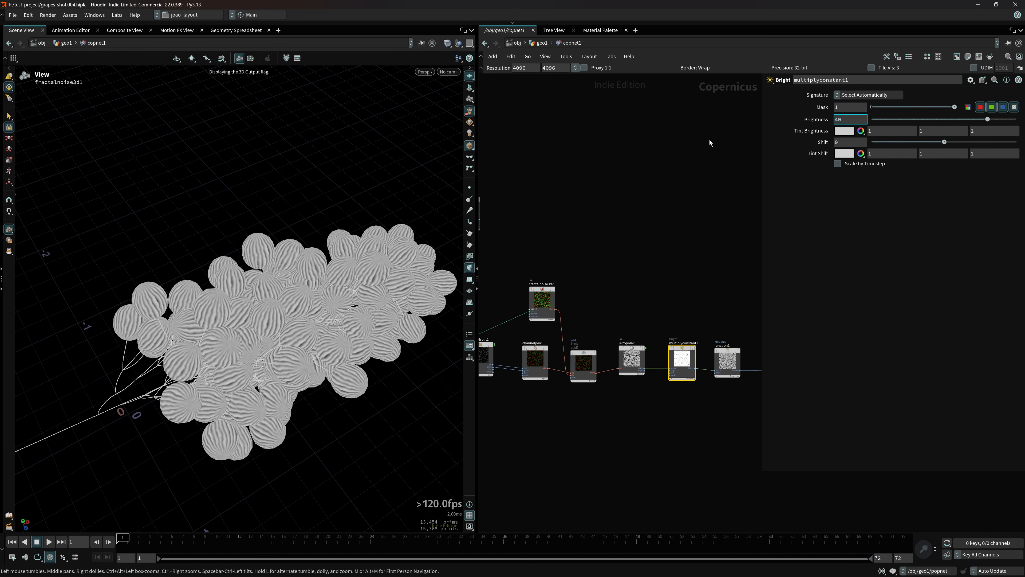
key(Tab)
- Examine the distorted, blurred stripe pattern across the grape cluster from several angles and distances
right_drag(372, 323, 335, 319)
drag(335, 319, 319, 301)
right_drag(319, 301, 369, 310)
drag(369, 310, 399, 318)
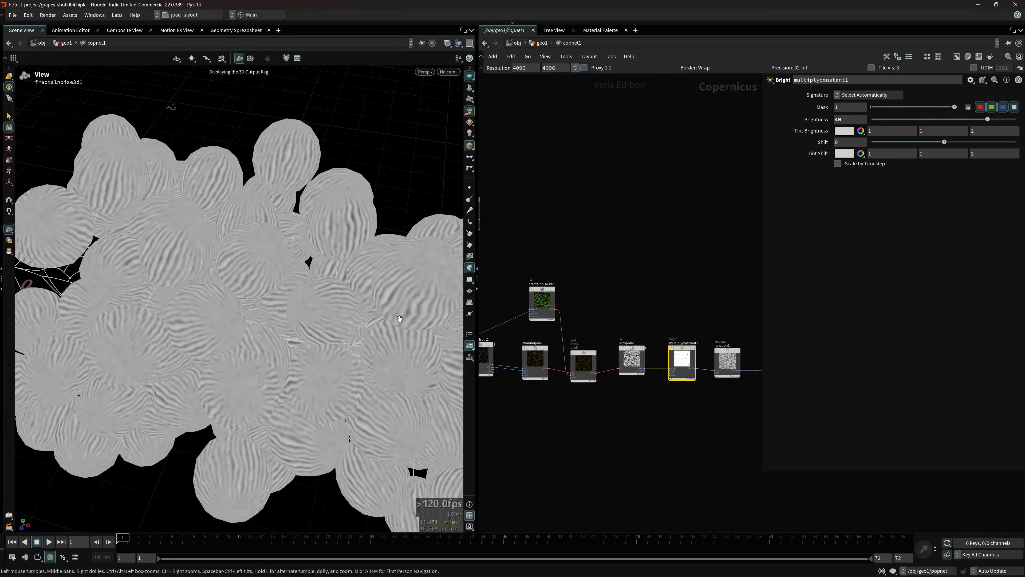
right_drag(400, 318, 272, 352)
drag(272, 352, 352, 336)
right_drag(352, 337, 323, 340)
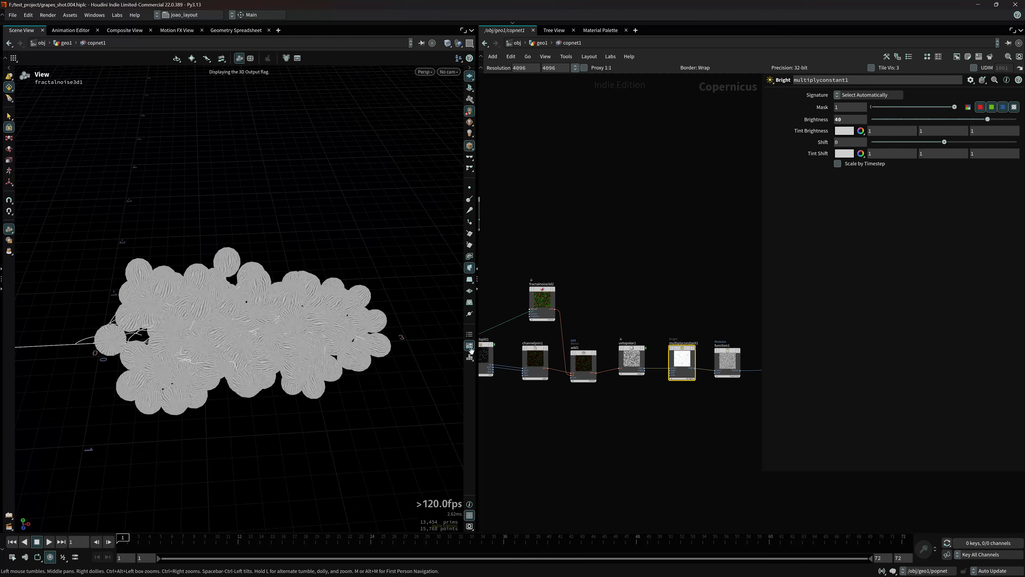
middle_drag(721, 402, 639, 401)
scroll(641, 409, down, 3)
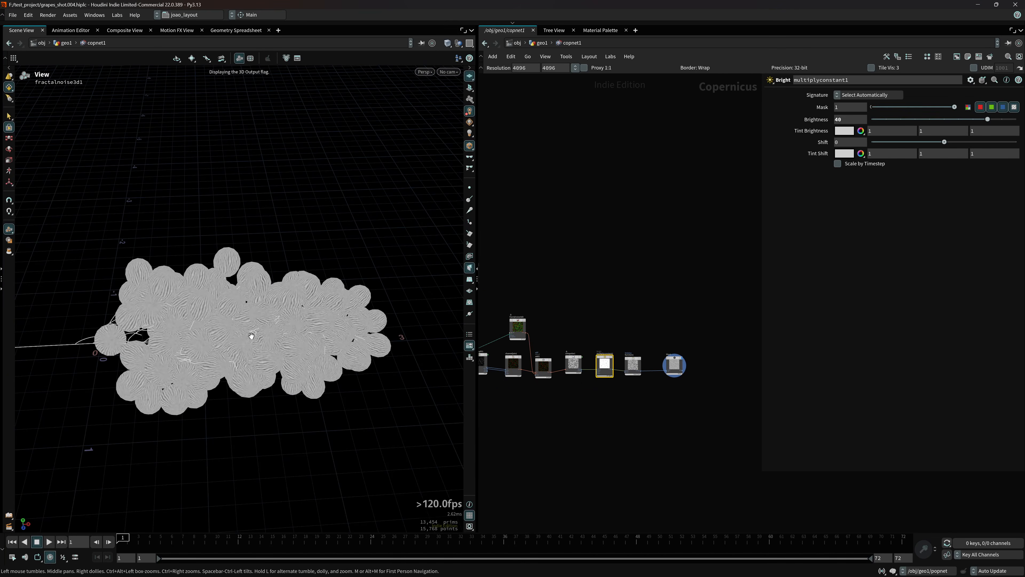
right_drag(251, 336, 266, 337)
mouse_move(265, 337)
mouse_down()
mouse_move(286, 306)
mouse_move(271, 325)
mouse_up()
right_drag(271, 325, 314, 335)
drag(280, 335, 307, 337)
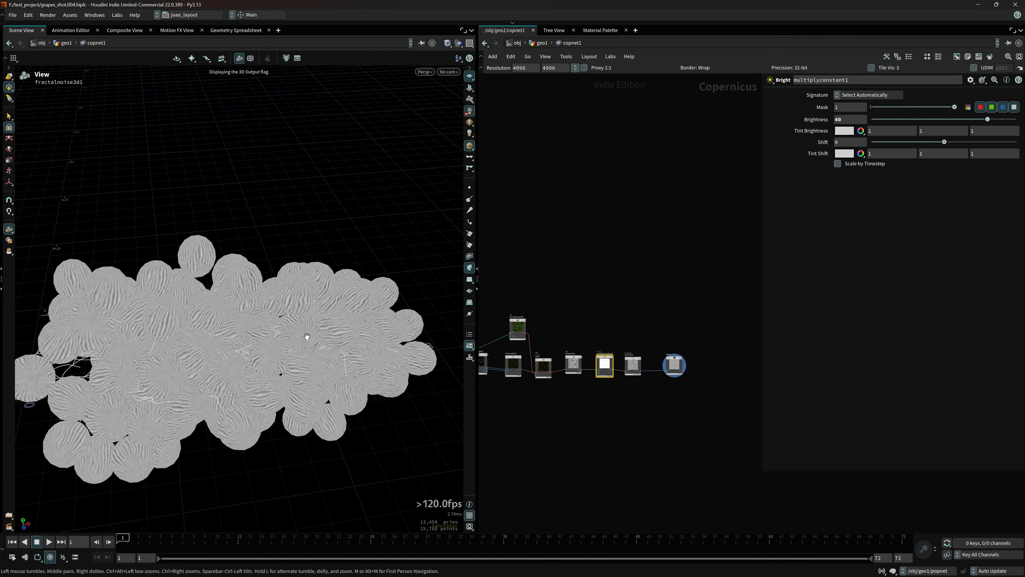